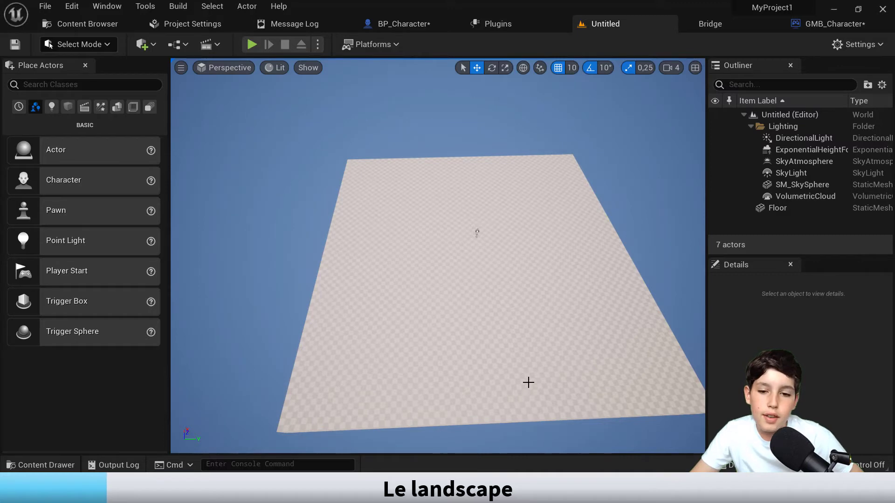
- Delete the Floor actor from the level and switch the editor to Landscape mode
click(509, 214)
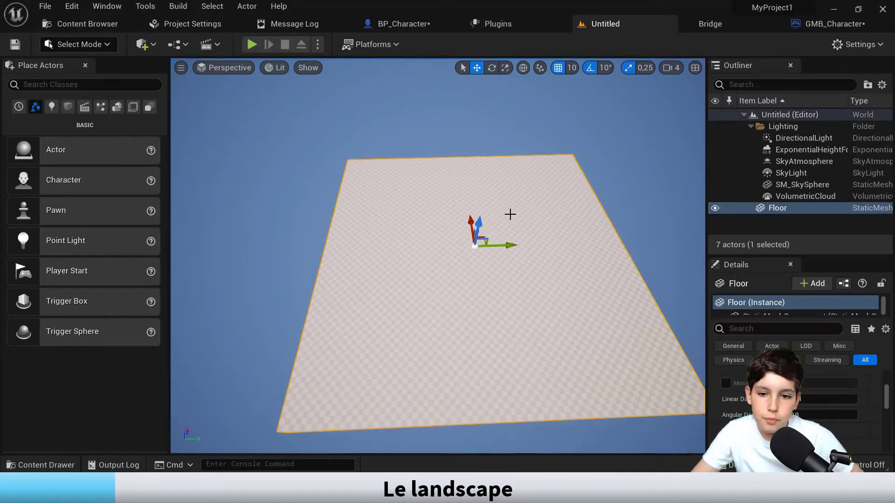
key(Delete)
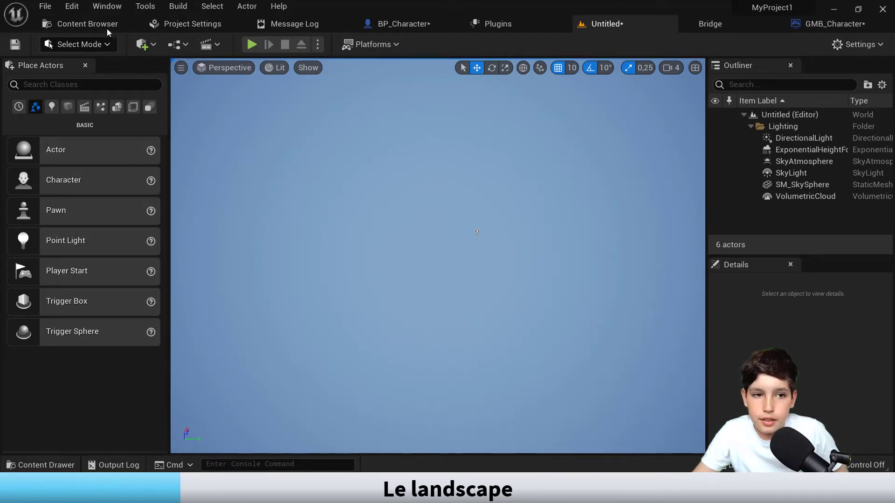
click(85, 45)
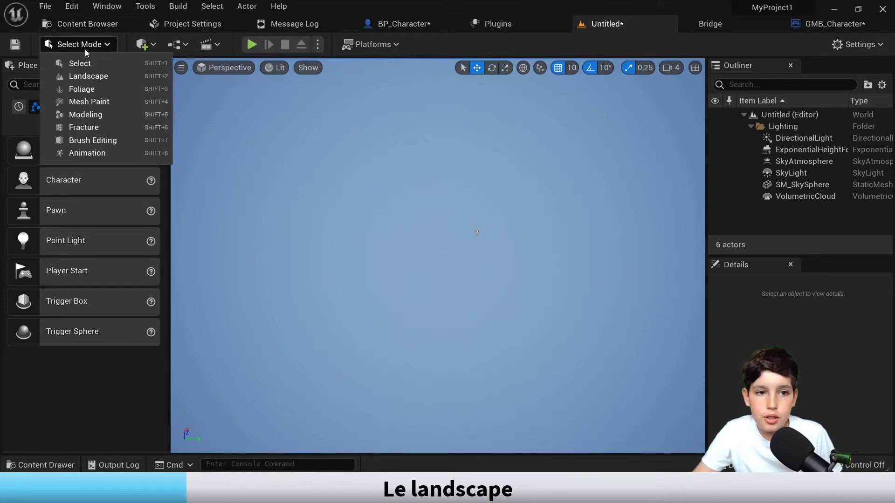
click(92, 76)
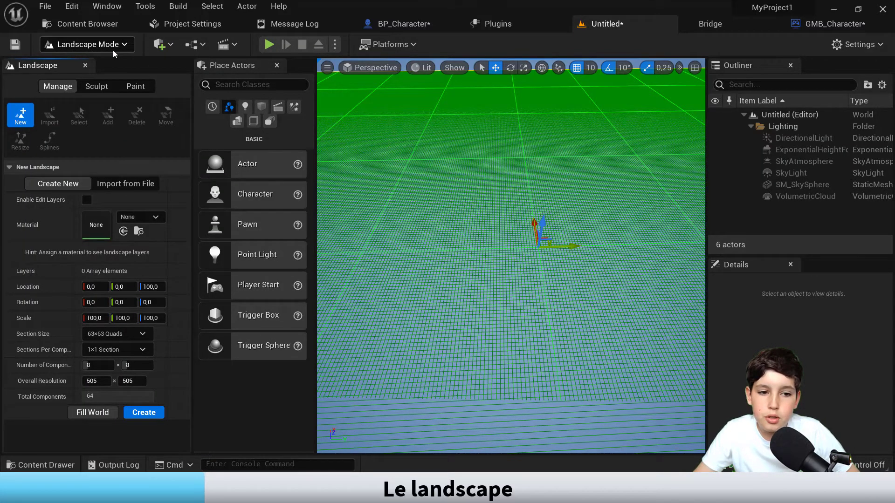
- Dock Place Actors beside the Landscape settings and create a new landscape of 8 × 8 components with 63×63-quad sections
drag(229, 65, 135, 62)
click(48, 67)
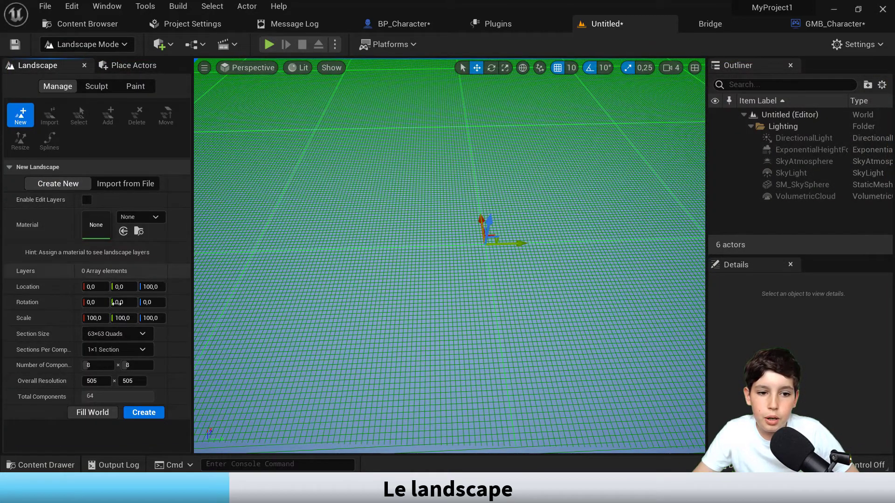
mouse_move(355, 280)
right_down()
mouse_move(356, 224)
mouse_move(356, 266)
right_up()
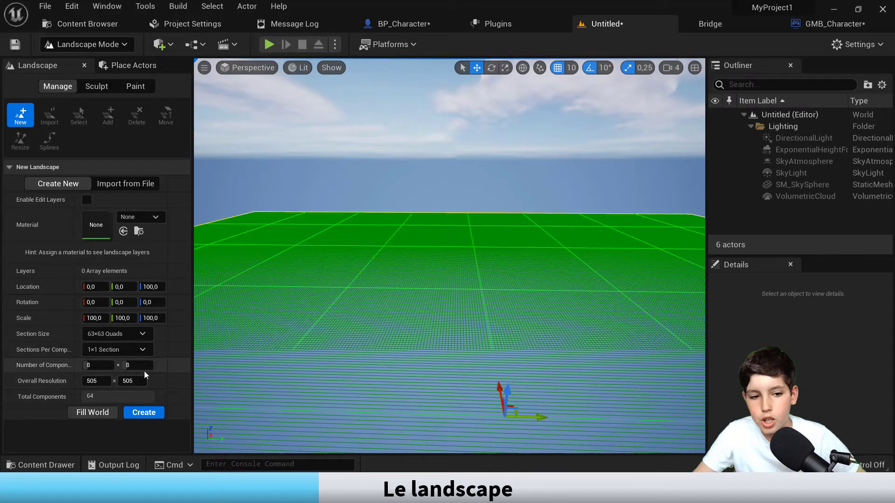
click(144, 413)
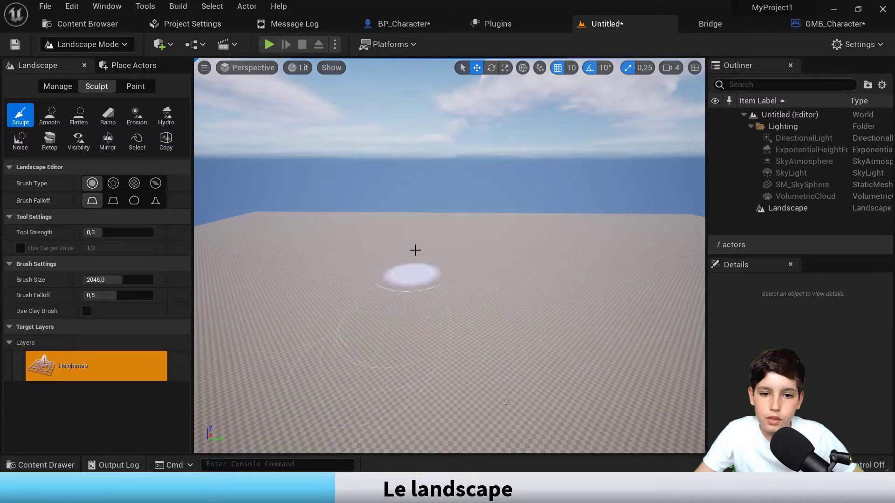
- Sculpt a group of hills on the flat landscape using the Sculpt brush at size 2048 and strength 0.3
right_drag(416, 250, 415, 222)
mouse_move(436, 406)
right_down()
mouse_move(438, 438)
mouse_move(466, 382)
mouse_move(617, 425)
mouse_move(376, 234)
right_up()
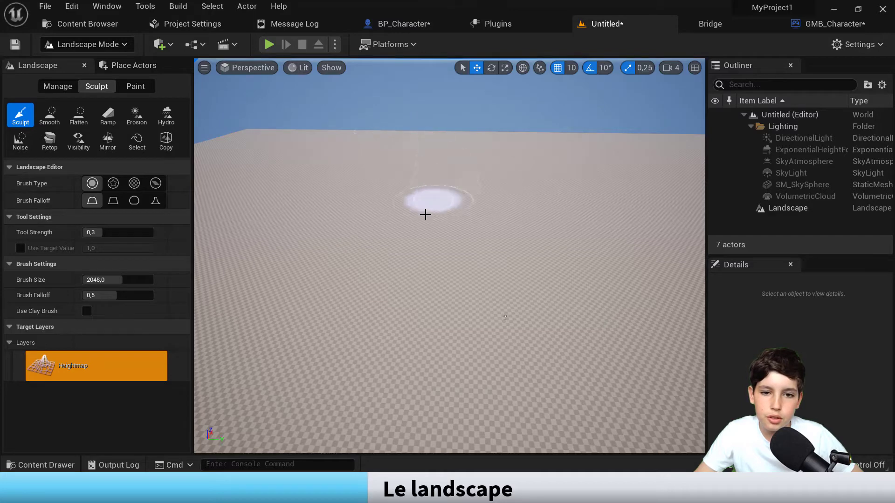
mouse_move(426, 214)
mouse_down()
mouse_move(463, 286)
mouse_move(527, 274)
mouse_move(468, 231)
mouse_up()
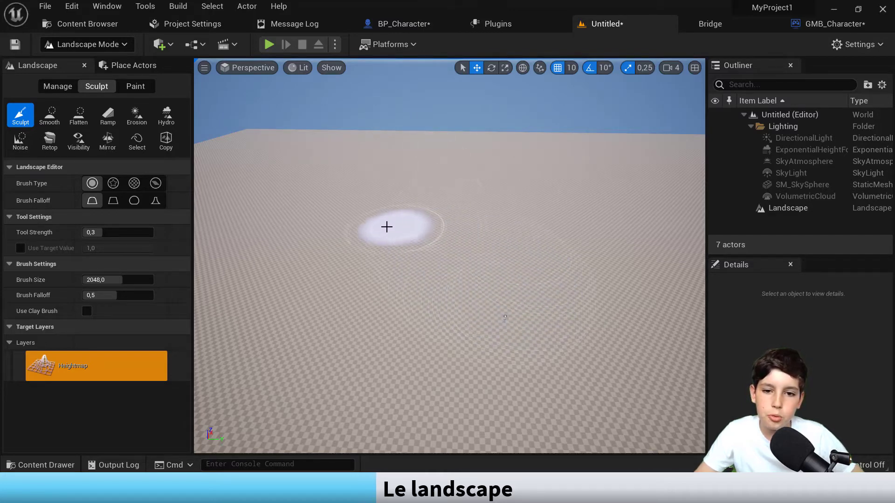
mouse_move(342, 272)
mouse_down()
mouse_move(385, 295)
mouse_move(478, 301)
mouse_move(507, 235)
mouse_up()
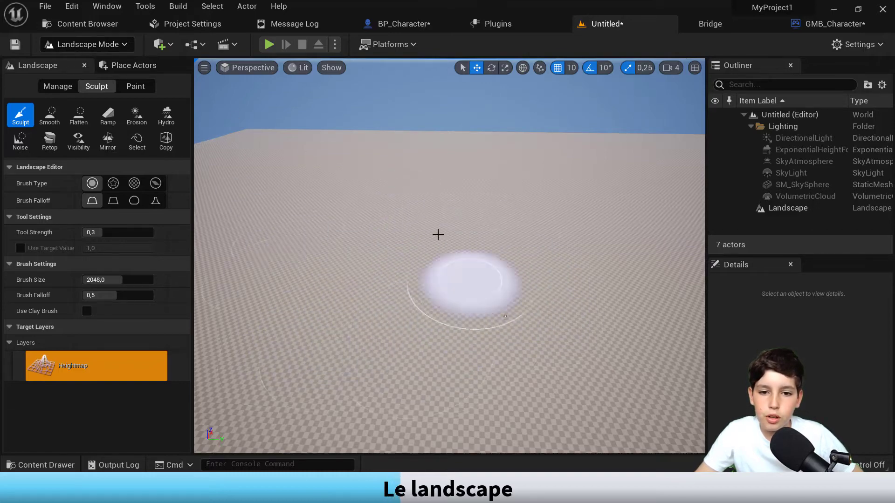
mouse_move(460, 248)
right_down()
mouse_move(457, 261)
mouse_move(442, 237)
mouse_move(372, 259)
right_up()
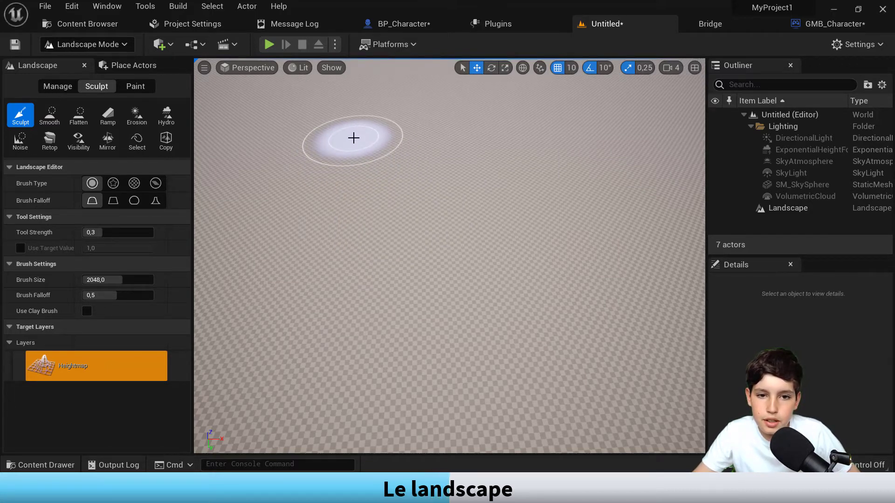
mouse_move(367, 146)
mouse_down()
mouse_move(433, 163)
mouse_move(494, 124)
mouse_move(467, 182)
mouse_move(367, 189)
mouse_up()
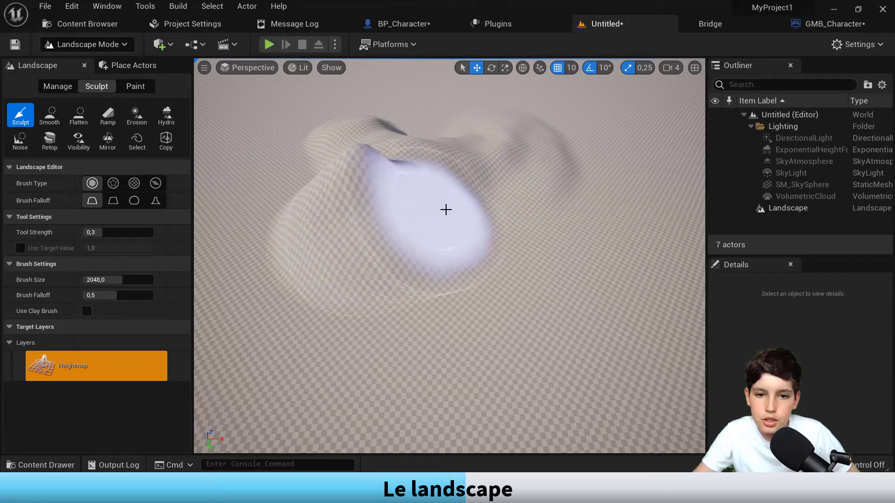
mouse_move(445, 210)
mouse_down()
mouse_move(586, 150)
mouse_move(566, 194)
mouse_move(511, 244)
mouse_move(527, 299)
mouse_move(575, 307)
mouse_move(561, 265)
mouse_up()
mouse_move(561, 265)
right_down()
mouse_move(625, 242)
mouse_move(689, 298)
mouse_move(718, 210)
mouse_move(671, 233)
right_up()
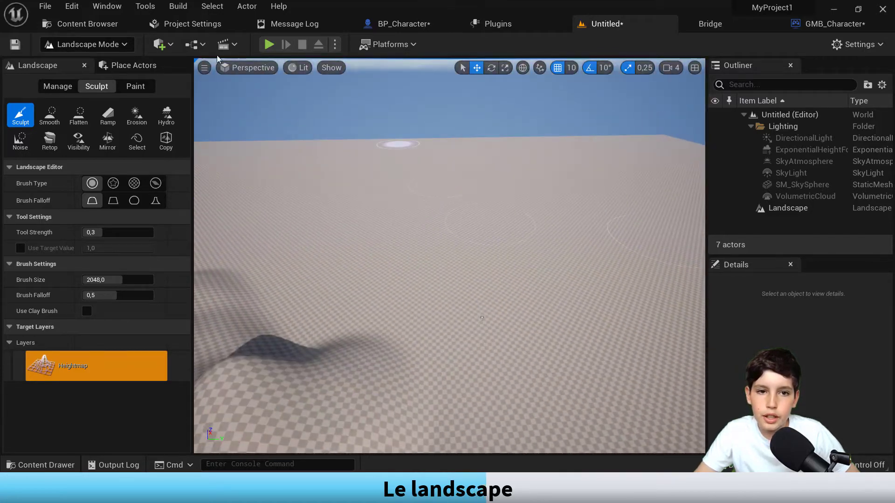
- Play-test the level with the character beside the sculpted hills, and stop the session
click(270, 42)
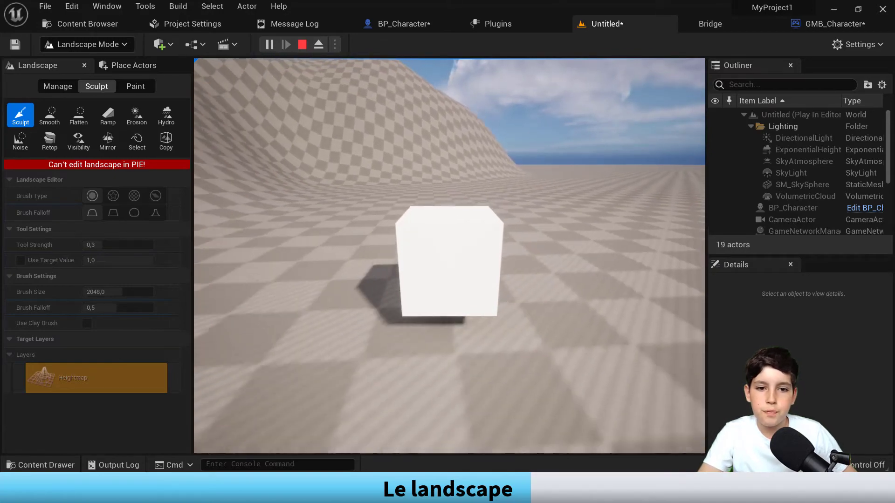
key(Escape)
- Extend the hills with a raised ridge enclosing a hollow, and play-test the level inside it
right_drag(224, 278, 223, 278)
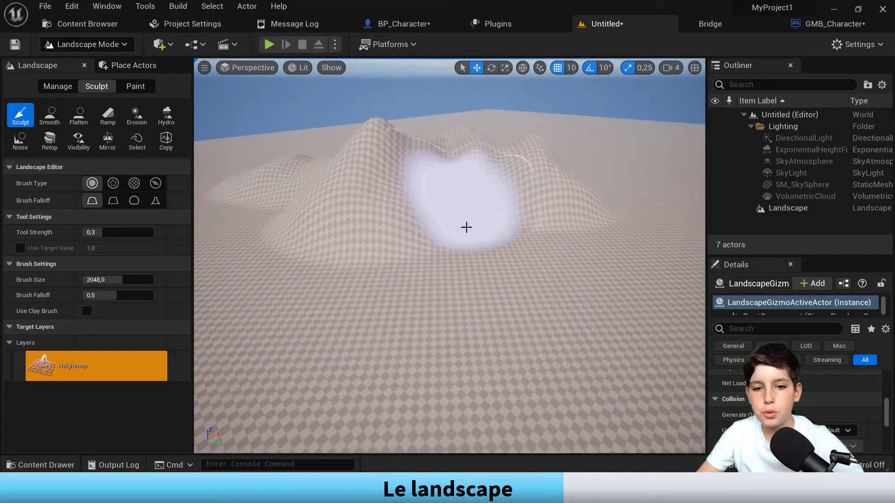
mouse_move(492, 281)
mouse_down()
mouse_move(493, 256)
mouse_move(481, 308)
mouse_move(488, 323)
mouse_move(491, 314)
mouse_move(467, 320)
mouse_move(574, 302)
mouse_move(482, 320)
mouse_move(584, 302)
mouse_move(500, 311)
mouse_move(583, 322)
mouse_up()
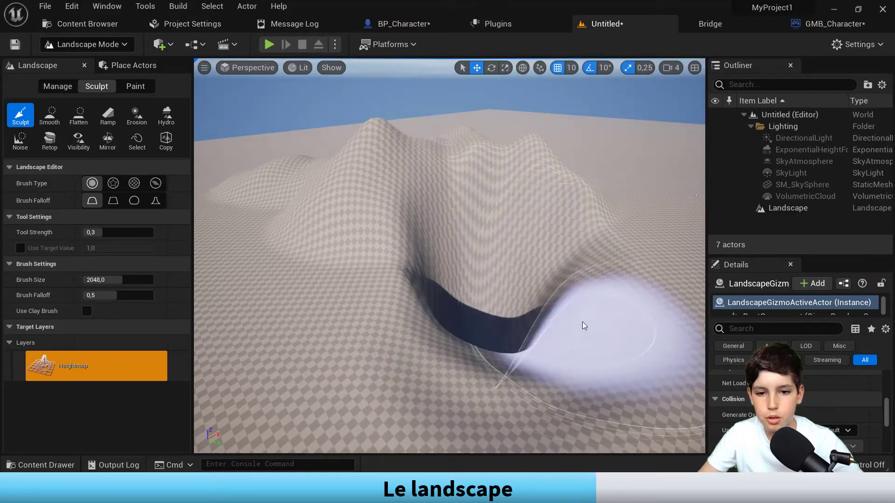
mouse_move(583, 322)
right_down()
mouse_move(566, 317)
mouse_move(620, 314)
mouse_move(613, 354)
mouse_move(610, 270)
mouse_move(543, 317)
mouse_move(585, 320)
right_up()
key(alt+p)
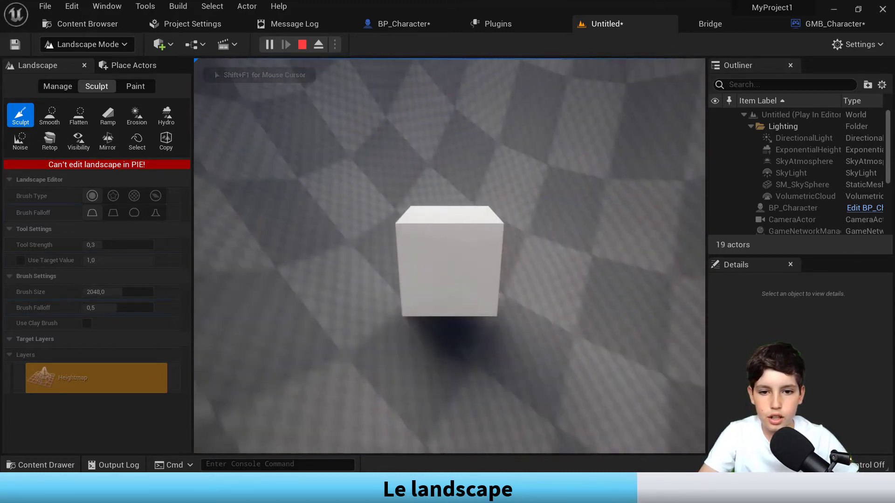
key(Escape)
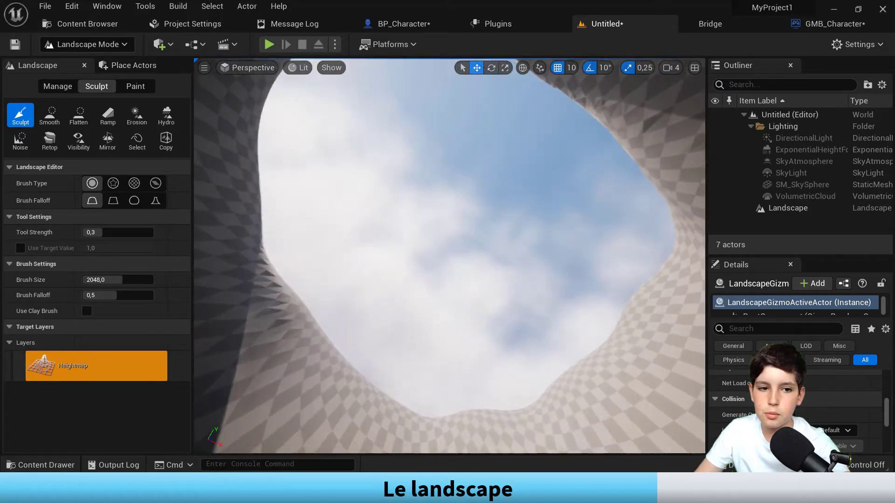
- Raise one of the hills into a very tall, steep peak with the Sculpt brush
right_drag(449, 256, 421, 377)
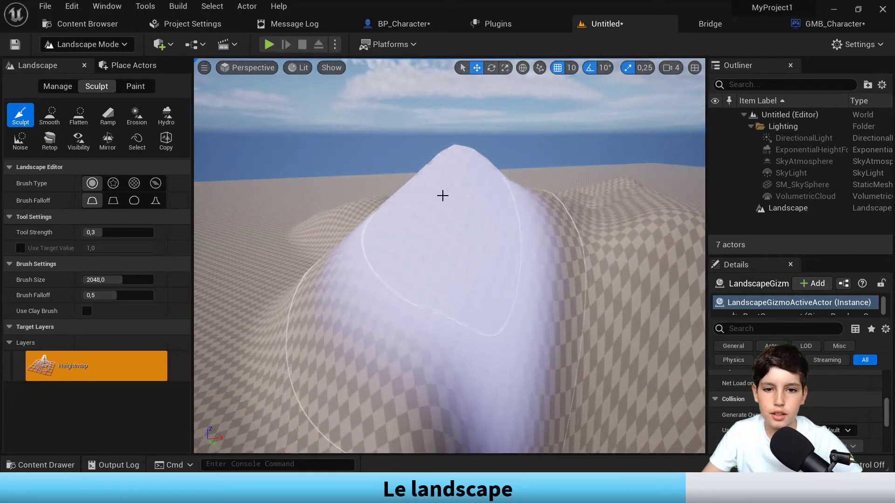
drag(443, 195, 442, 196)
mouse_move(443, 195)
right_down()
mouse_move(438, 46)
mouse_move(439, 149)
mouse_move(443, 140)
right_up()
key(s)
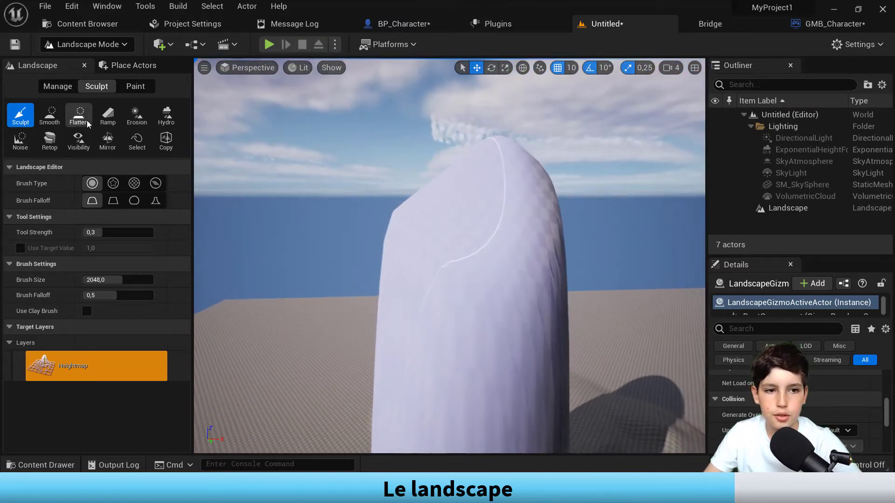
- Flatten the tall peak and soften the surrounding hills using the Smooth tool at strength 0.3 and brush size 2048
click(49, 115)
mouse_move(432, 195)
mouse_down()
mouse_move(464, 201)
mouse_move(486, 414)
mouse_up()
mouse_move(486, 415)
right_down()
mouse_move(482, 448)
mouse_move(478, 440)
right_up()
mouse_move(472, 333)
mouse_down()
mouse_move(507, 378)
mouse_move(475, 334)
mouse_move(513, 334)
mouse_move(493, 363)
mouse_move(442, 377)
mouse_move(405, 368)
mouse_move(505, 264)
mouse_up()
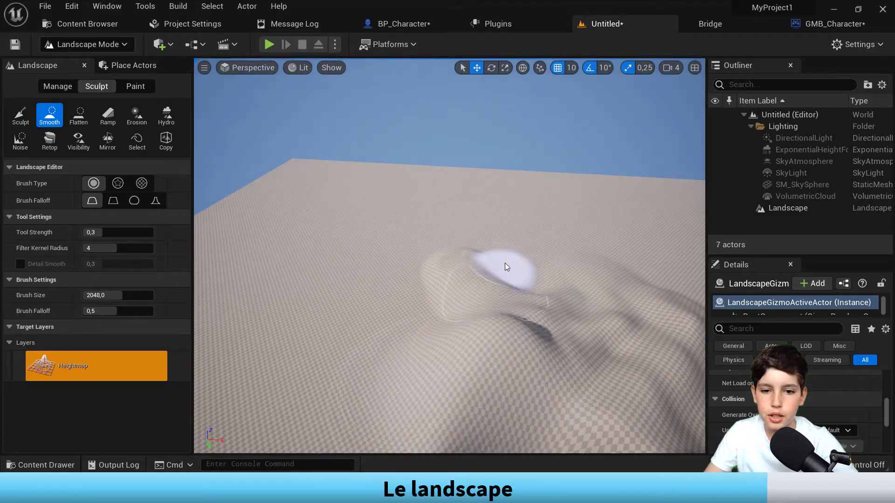
mouse_move(626, 304)
mouse_down()
mouse_move(581, 418)
mouse_move(524, 314)
mouse_move(559, 331)
mouse_up()
right_drag(557, 328, 460, 368)
mouse_move(460, 369)
mouse_down()
mouse_move(418, 378)
mouse_move(485, 380)
mouse_move(484, 403)
mouse_move(487, 367)
mouse_move(459, 377)
mouse_move(451, 370)
mouse_move(471, 396)
mouse_move(591, 391)
mouse_move(534, 216)
mouse_move(527, 241)
mouse_move(477, 209)
mouse_move(457, 172)
mouse_move(432, 285)
mouse_up()
mouse_move(432, 285)
right_down()
mouse_move(454, 396)
mouse_move(443, 326)
mouse_move(385, 266)
mouse_move(420, 298)
mouse_move(434, 224)
mouse_move(420, 238)
right_up()
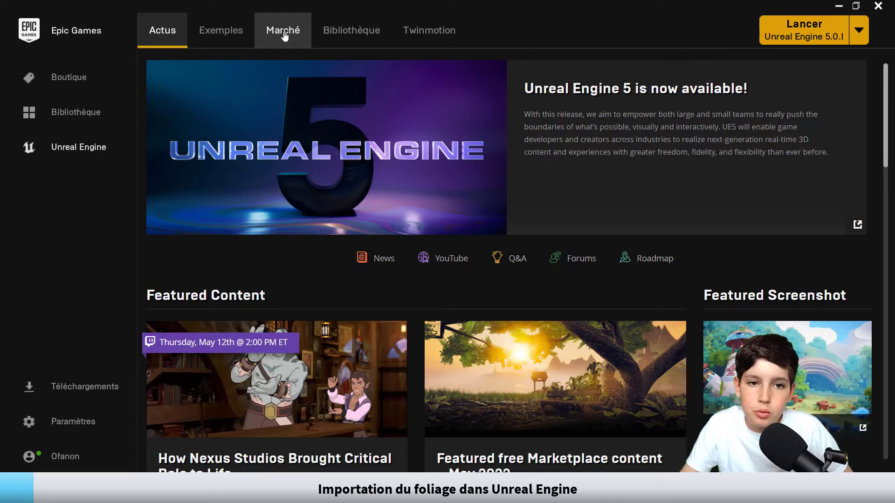
- Open the Marketplace in the Epic Games Launcher and look through its showcased, free-for-the-month and discounted products
click(287, 47)
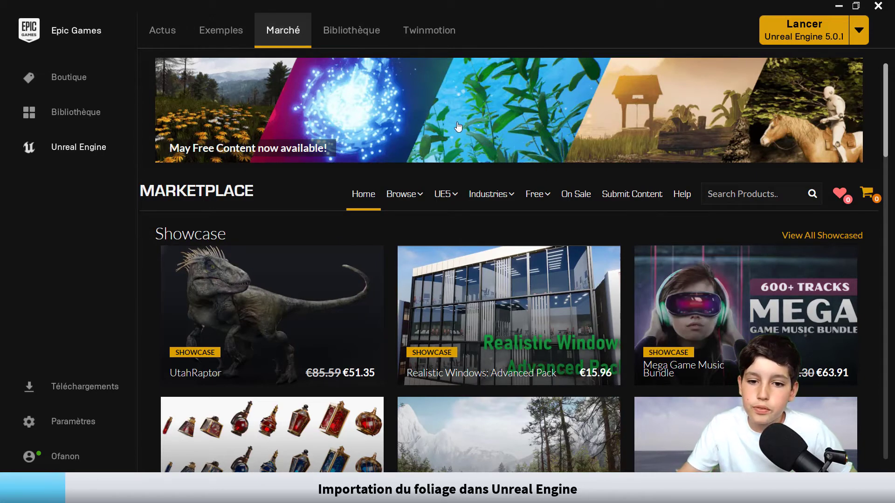
scroll(625, 382, down, 8)
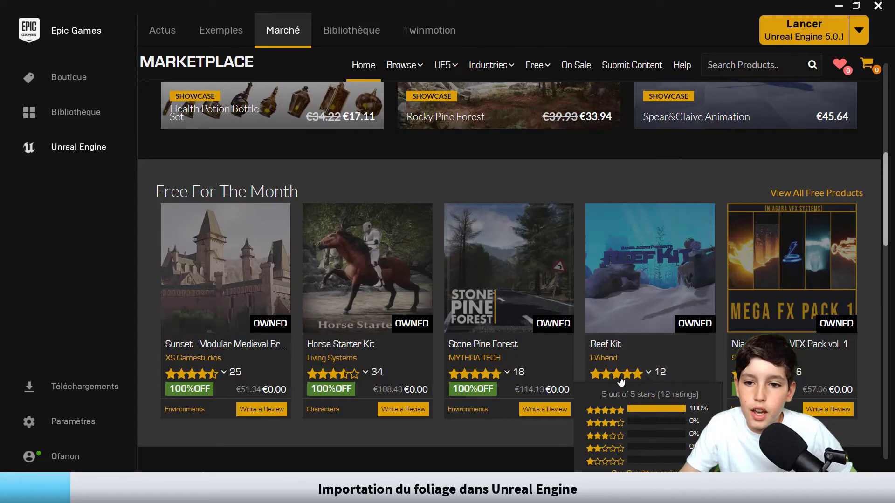
scroll(624, 276, down, 5)
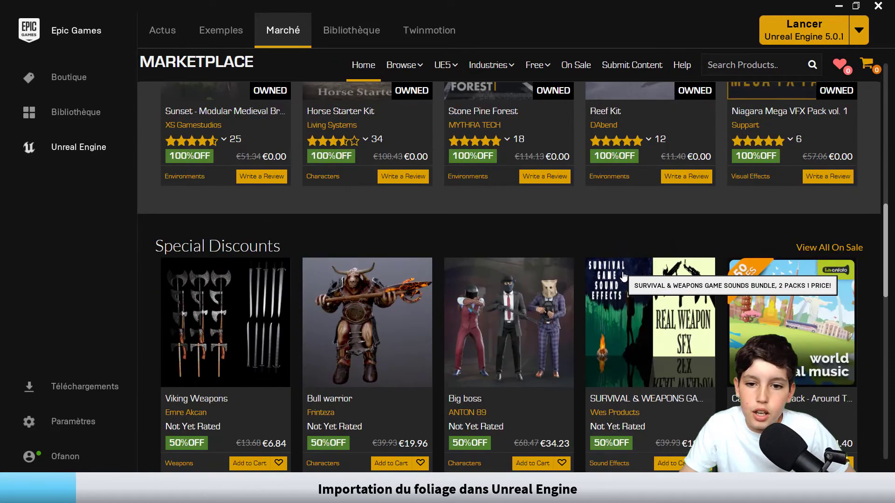
scroll(624, 276, up, 7)
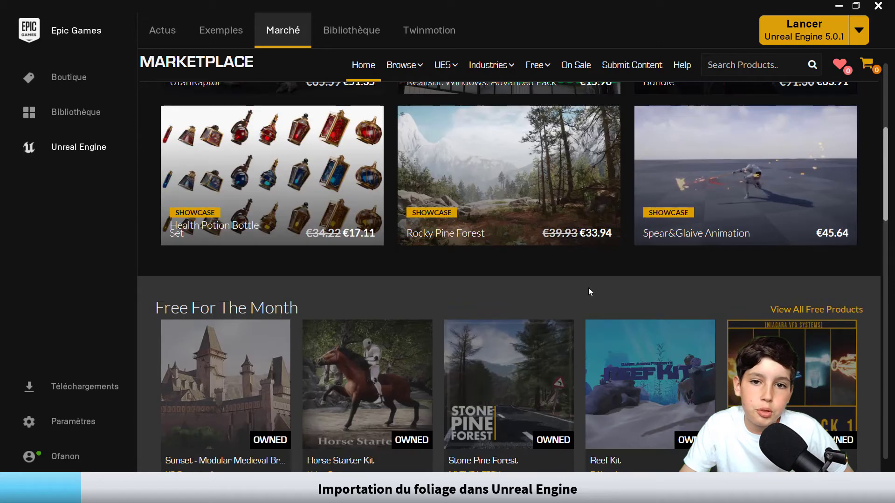
- Open the Marketplace's free products and browse pages 1 to 3 of the list
mouse_move(542, 60)
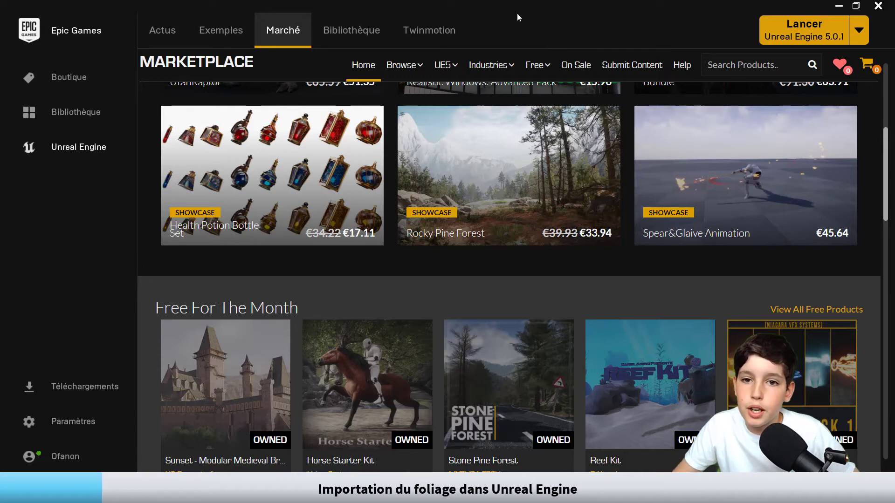
click(544, 62)
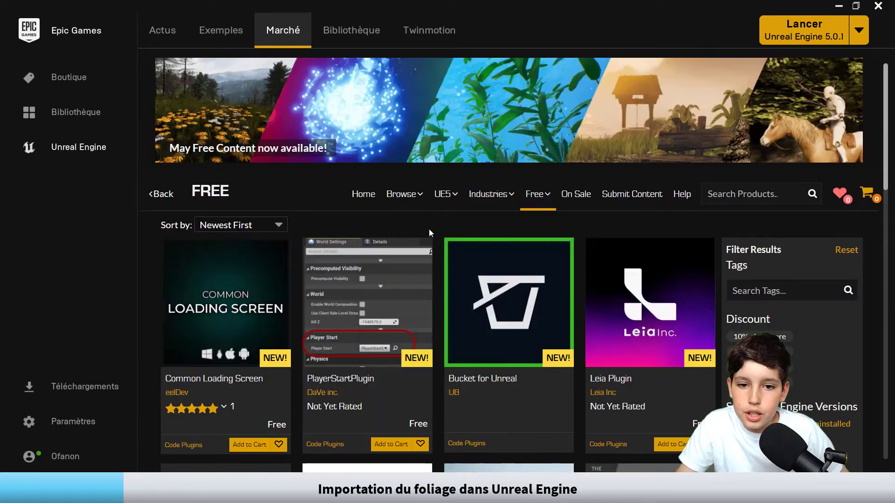
scroll(491, 396, down, 15)
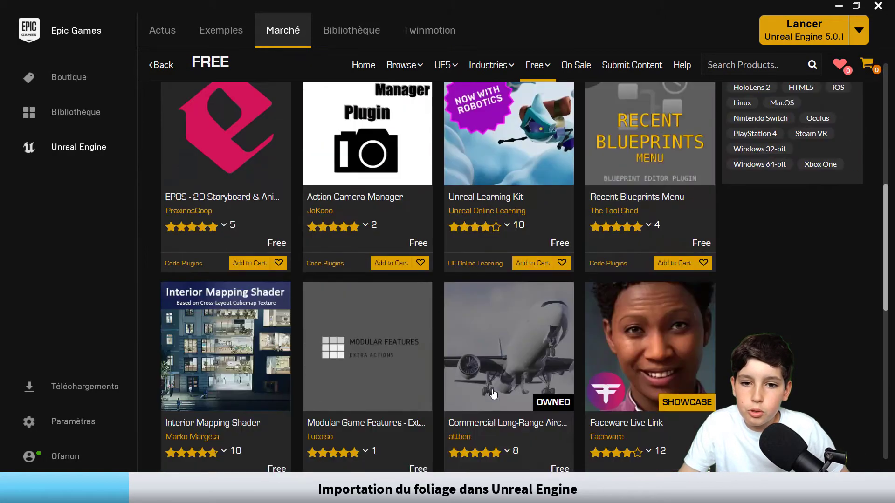
scroll(491, 396, down, 1)
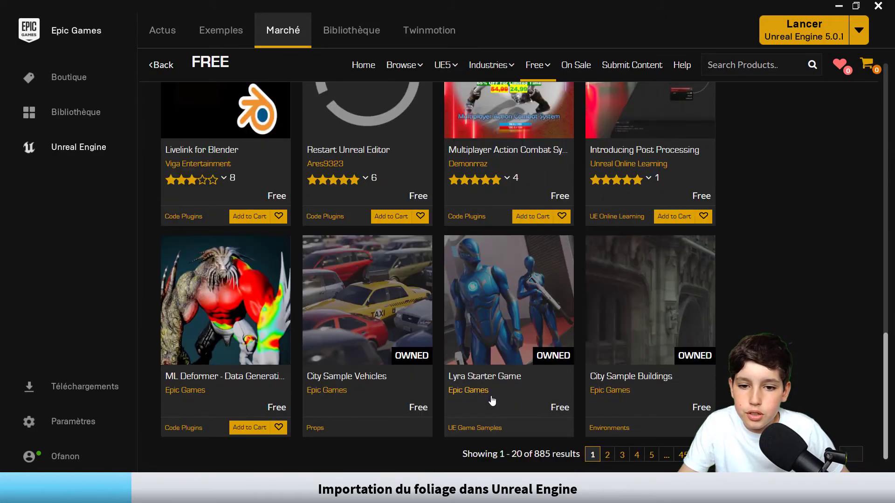
click(606, 455)
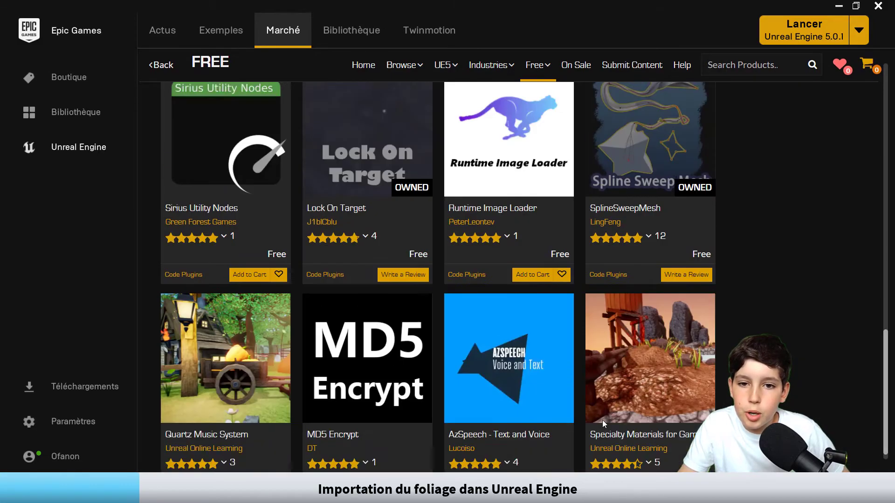
scroll(603, 421, up, 10)
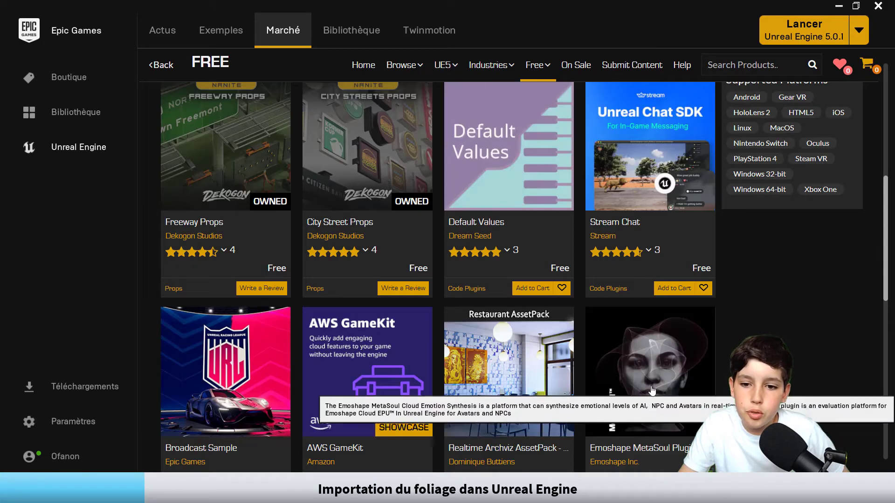
scroll(652, 390, up, 10)
scroll(609, 373, down, 10)
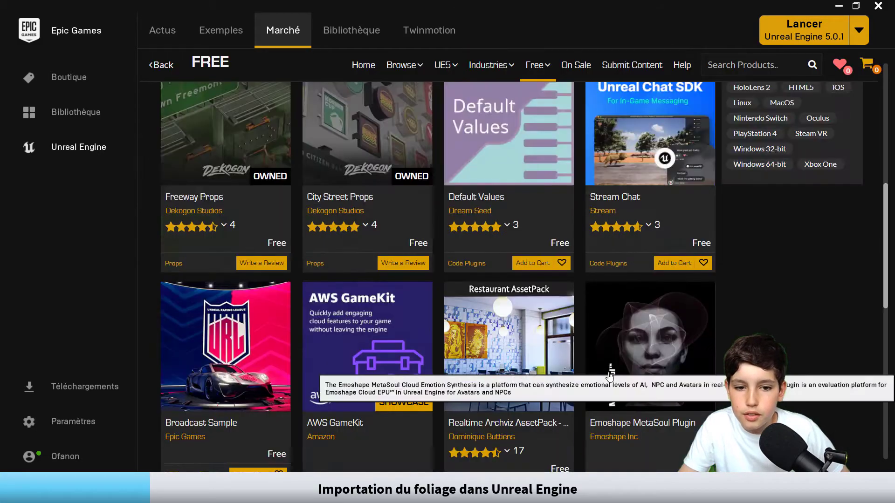
scroll(609, 373, down, 10)
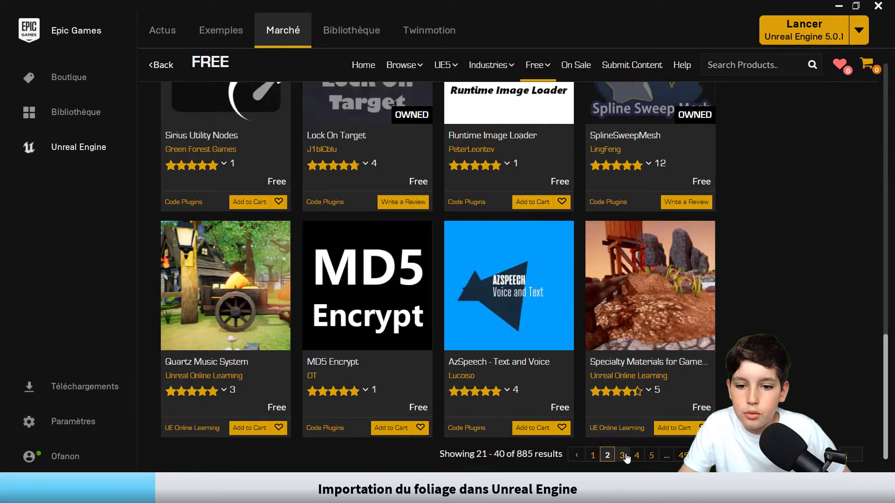
click(622, 455)
scroll(635, 438, up, 5)
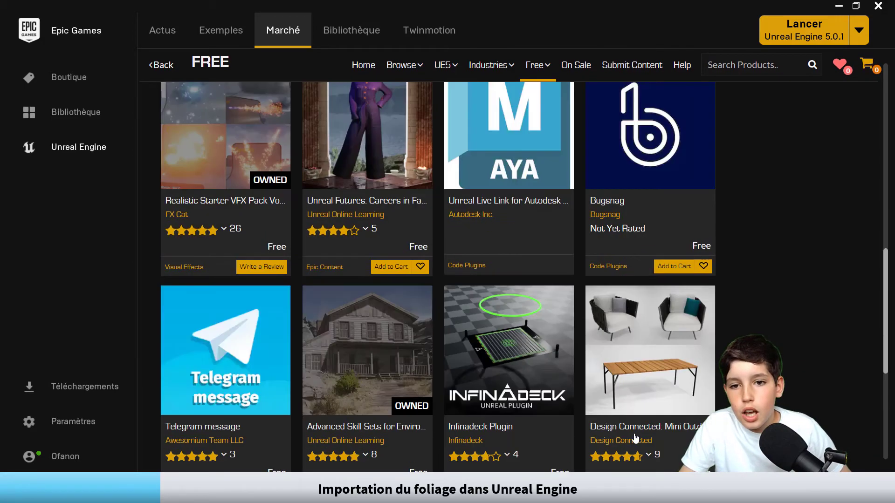
- Open the free Epic Games Content list in the Marketplace and browse its first two pages
scroll(636, 438, up, 10)
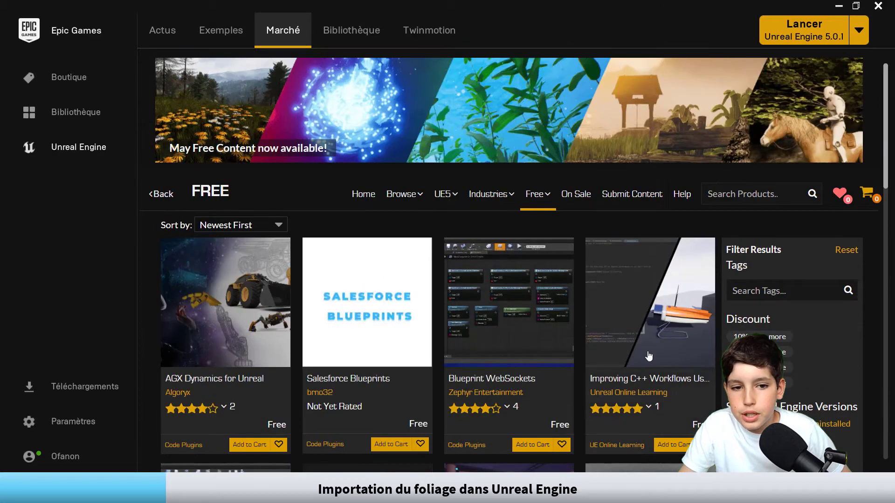
mouse_move(537, 195)
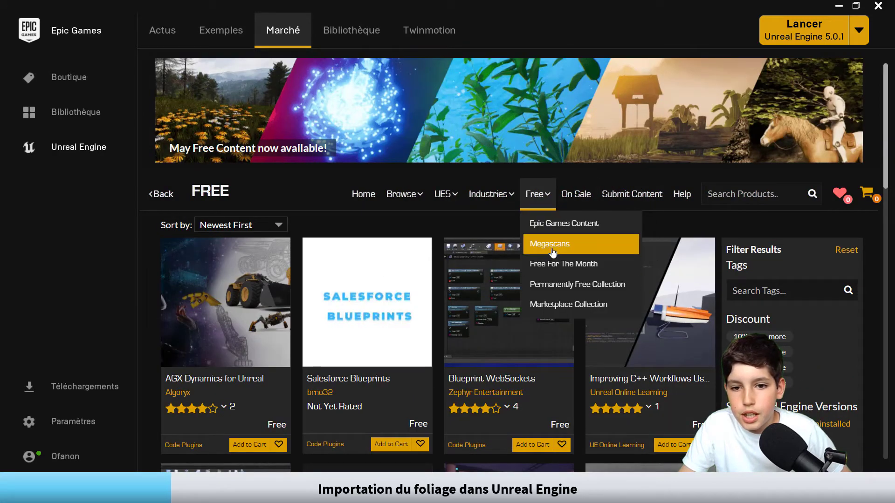
click(559, 225)
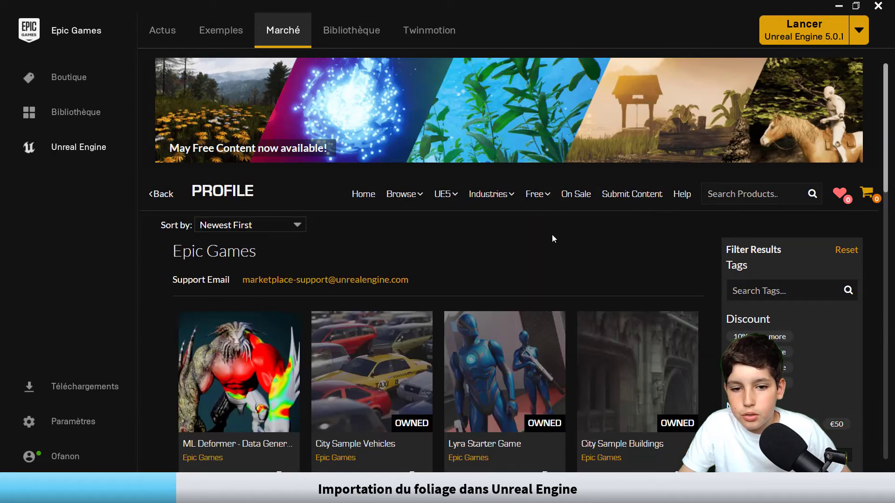
scroll(516, 267, down, 10)
scroll(516, 267, down, 8)
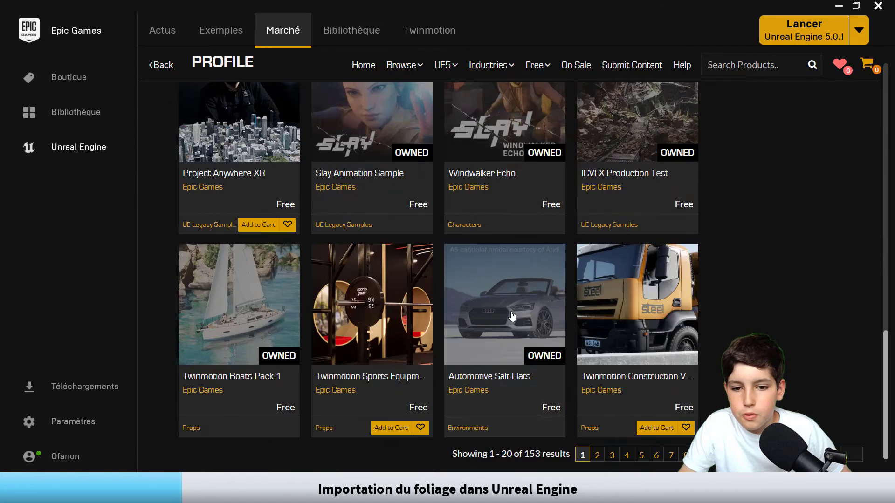
click(597, 455)
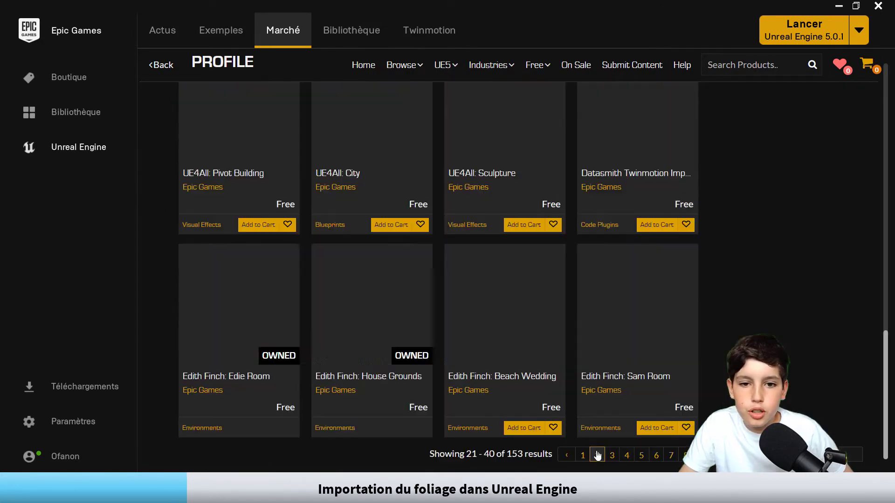
scroll(550, 372, up, 10)
scroll(550, 371, up, 5)
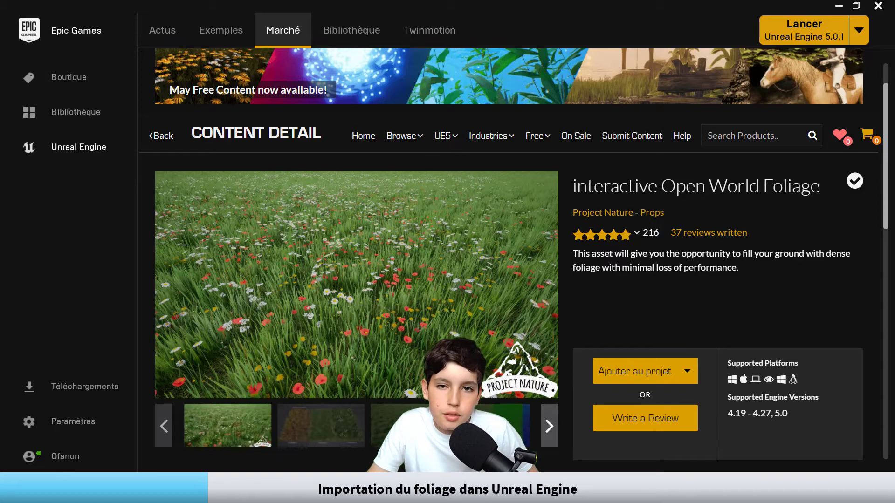
- Look through the preview images of the interactive Open World Foliage asset by Project Nature
click(313, 416)
click(411, 422)
click(513, 414)
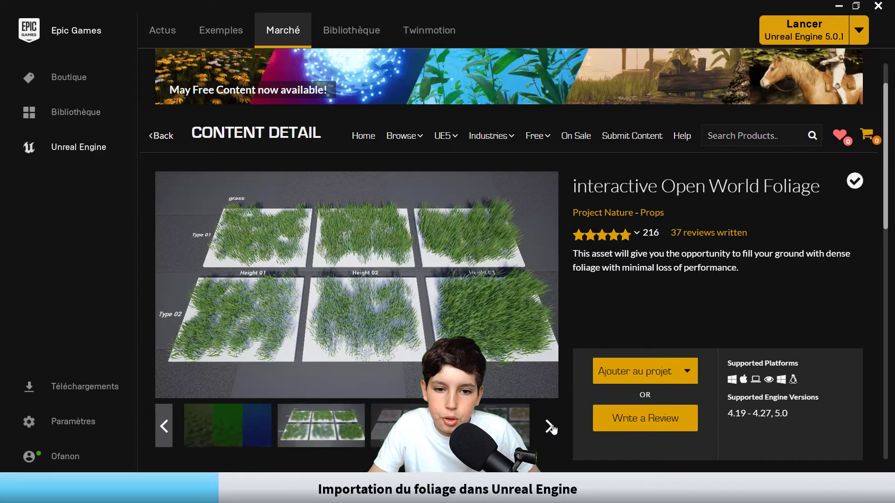
click(549, 423)
click(510, 423)
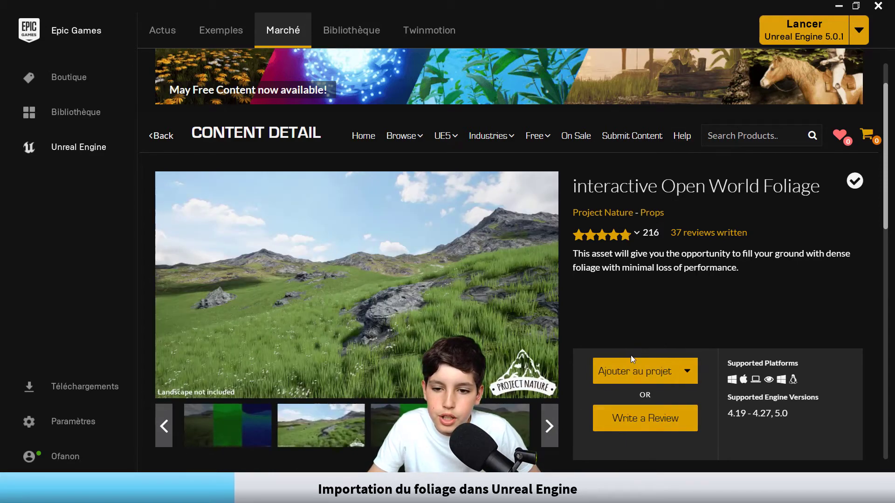
- Add the interactive Open World Foliage asset to the MyProject1 project
click(651, 367)
scroll(494, 245, down, 5)
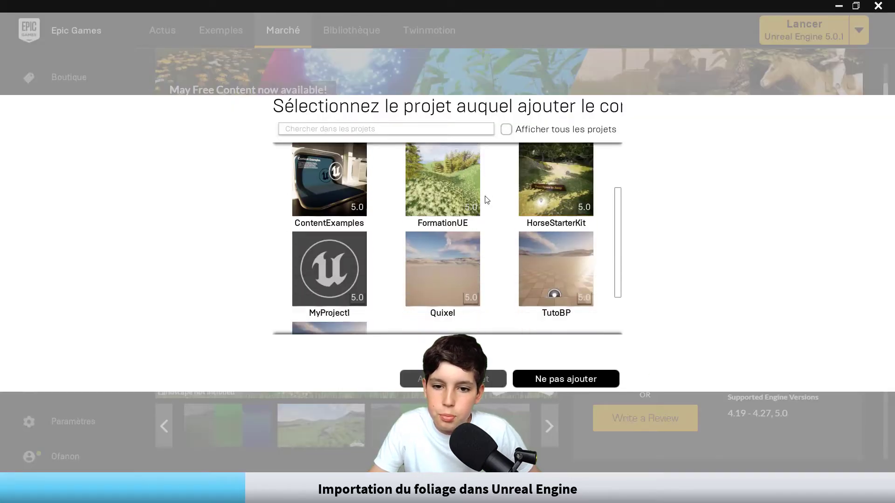
scroll(333, 299, up, 1)
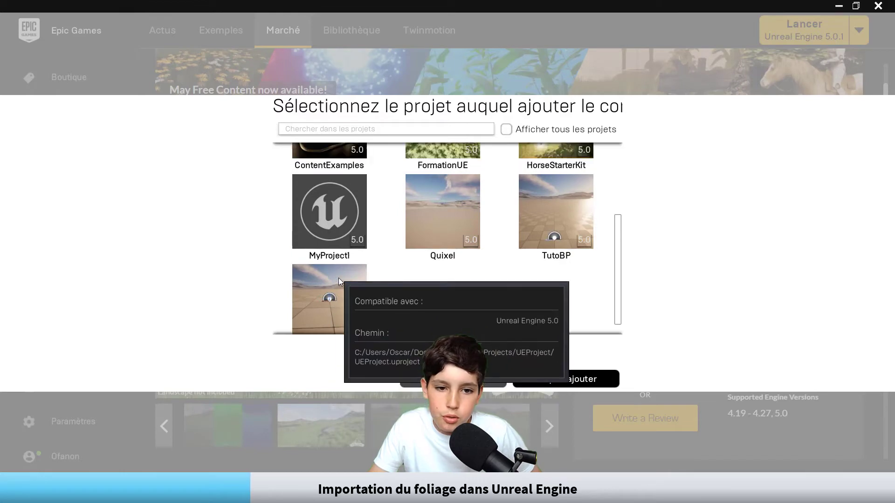
click(329, 214)
click(485, 376)
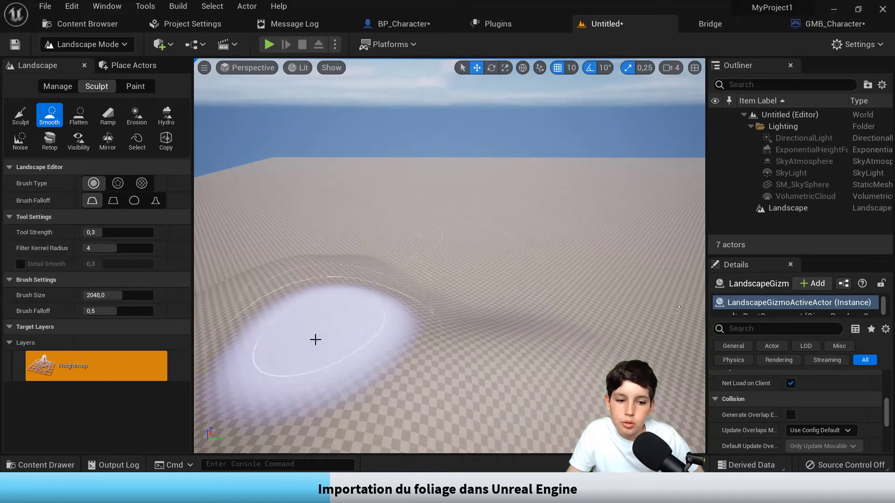
- Switch the Unreal editor to Foliage mode and open the Meshes folder inside PN_OpenWorldFoliage
click(87, 45)
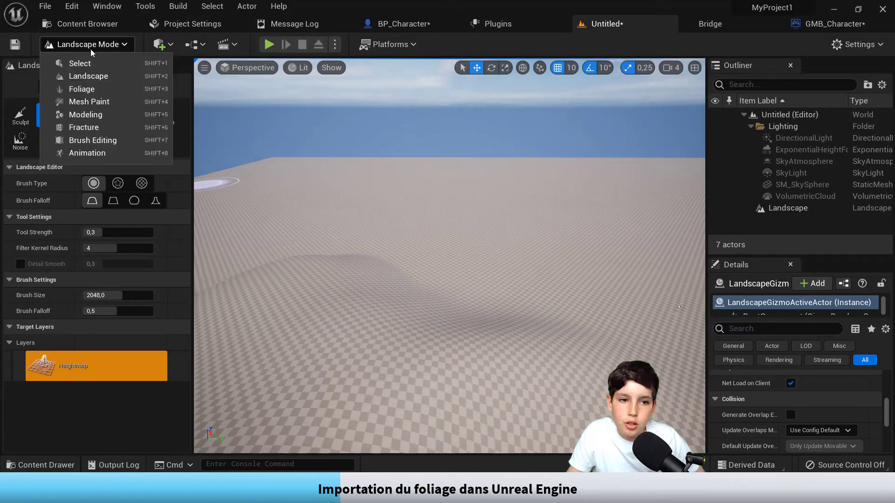
click(104, 89)
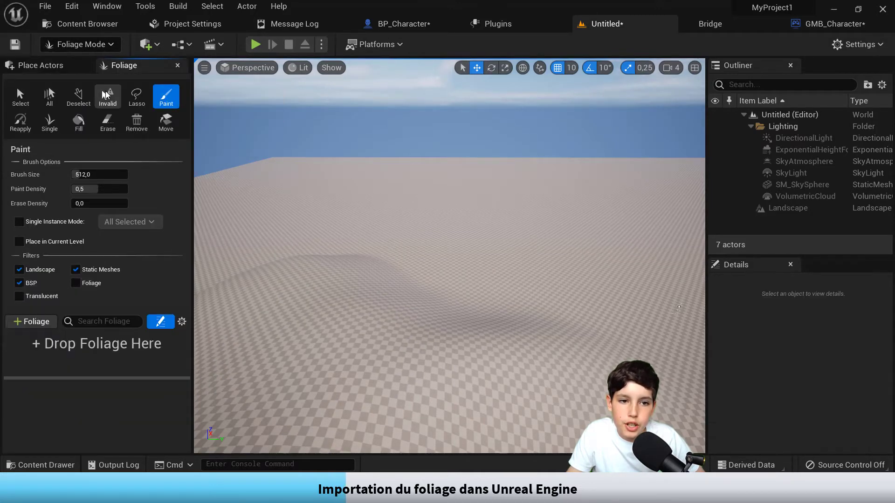
click(51, 465)
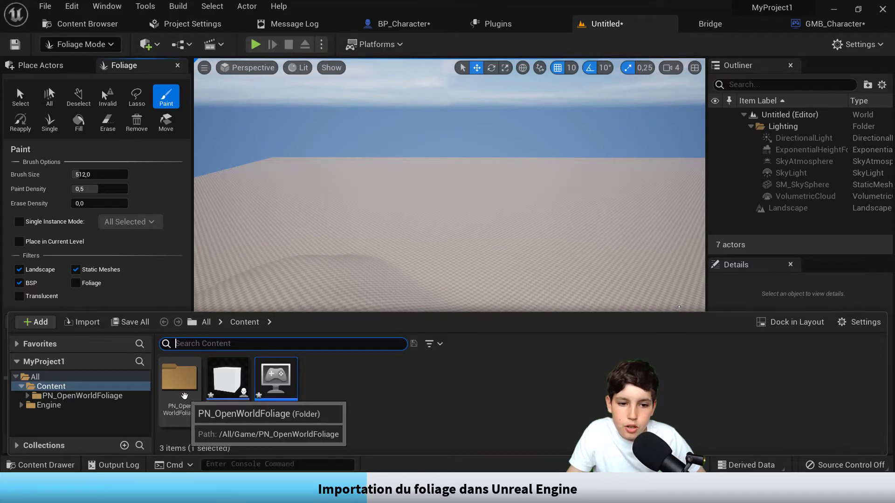
double_click(182, 394)
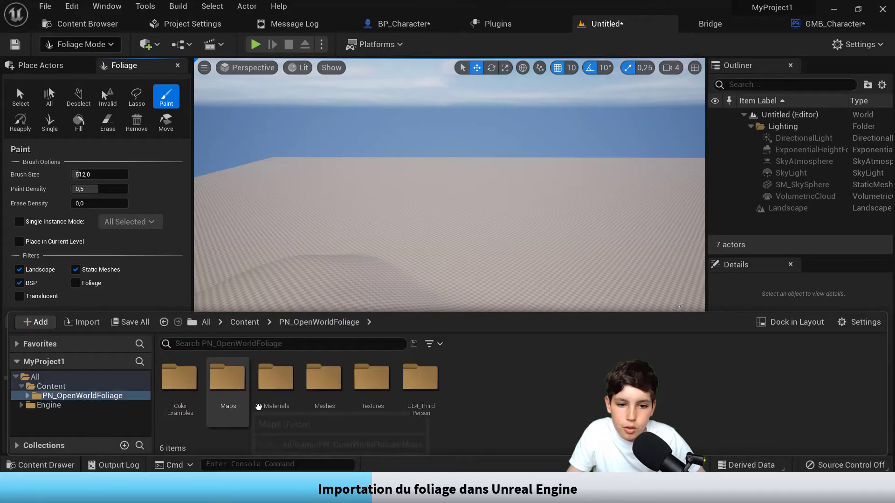
double_click(323, 396)
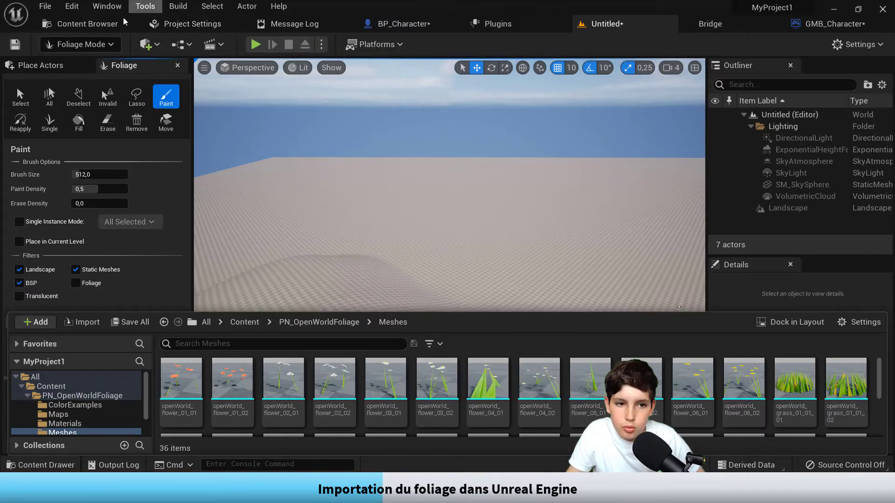
- Reorder the tabs so Foliage comes before Place Actors, and bring the Foliage settings back into view
mouse_move(124, 65)
mouse_down()
mouse_move(185, 86)
mouse_move(243, 75)
mouse_move(83, 128)
mouse_move(242, 133)
mouse_move(21, 156)
mouse_move(49, 86)
mouse_move(83, 75)
mouse_up()
click(45, 466)
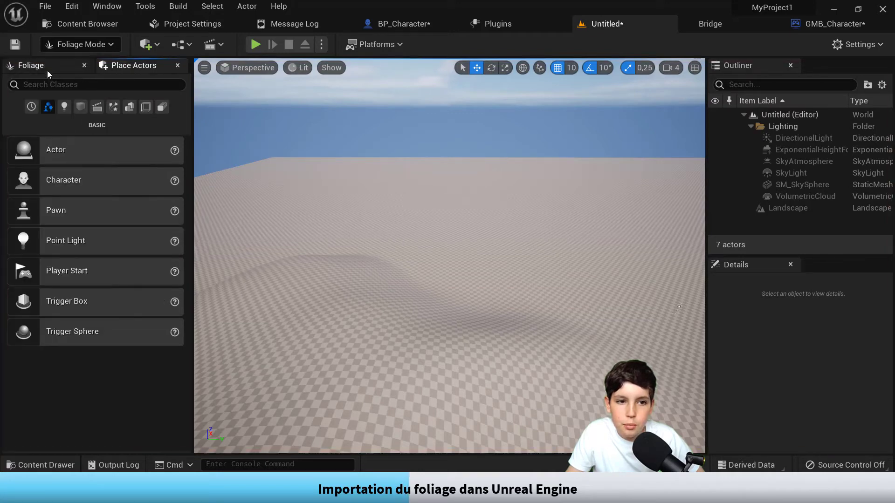
click(46, 69)
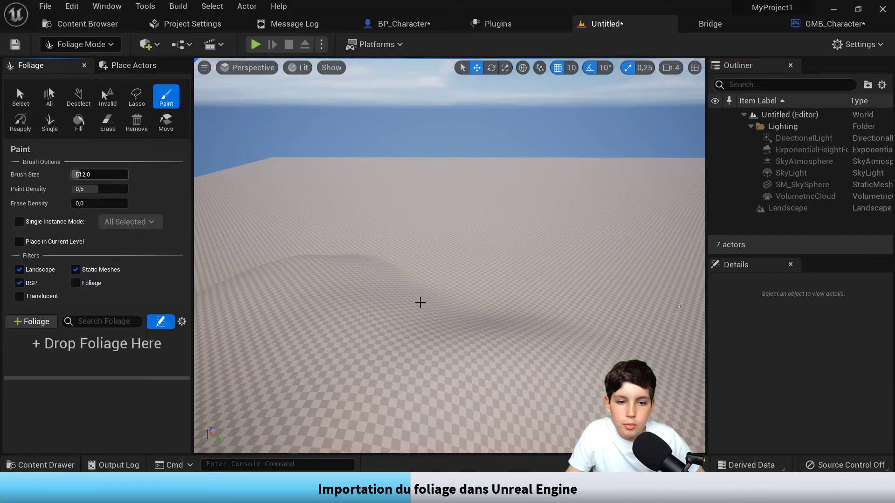
- Shrink the content drawer and add openWorld_grass_01_01_02 and the grass mesh just before it to the foliage list
click(39, 465)
drag(439, 311, 447, 377)
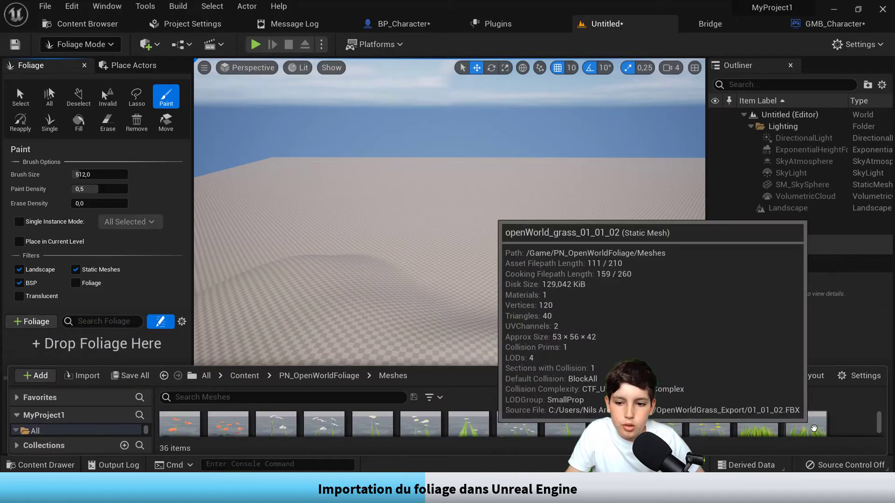
drag(813, 428, 93, 345)
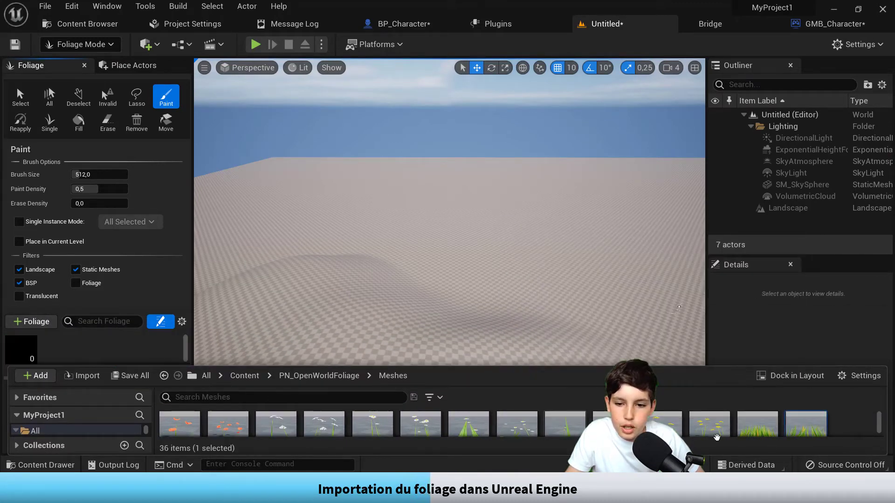
drag(748, 428, 157, 353)
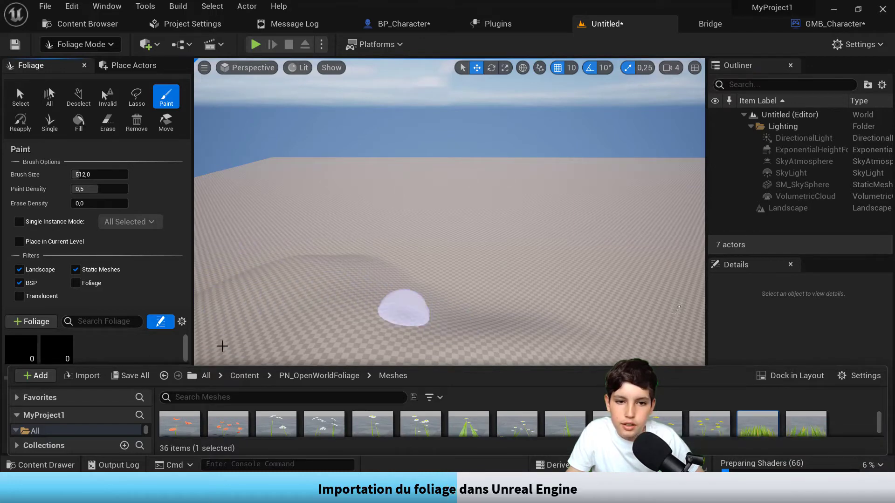
click(46, 465)
scroll(353, 345, up, 1)
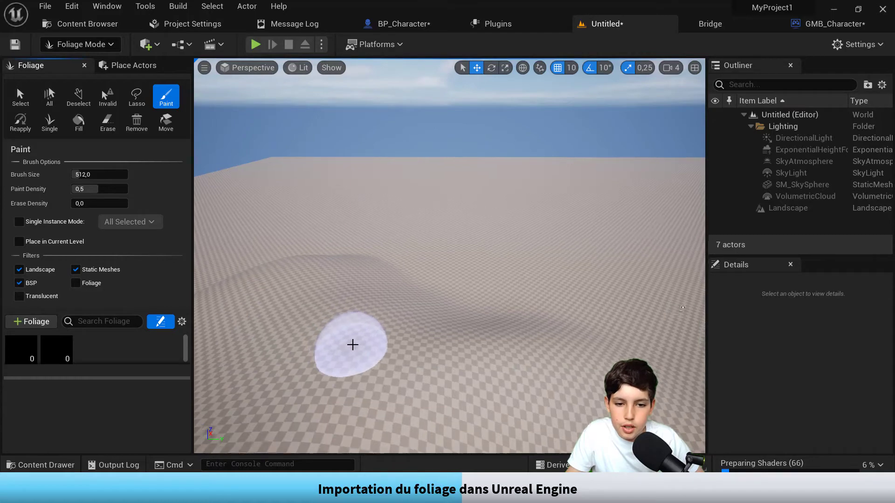
- Paint the first patches of both grass types on the landscape around the foot of the hill
mouse_move(353, 345)
right_down()
mouse_move(354, 382)
mouse_move(313, 380)
mouse_move(312, 361)
right_up()
key(w)
click(404, 294)
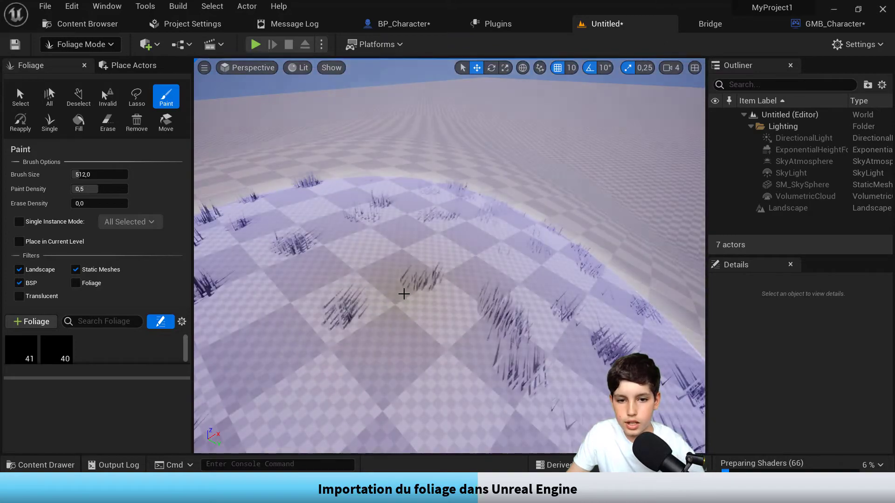
mouse_move(433, 306)
right_down()
mouse_move(419, 275)
mouse_move(383, 298)
right_up()
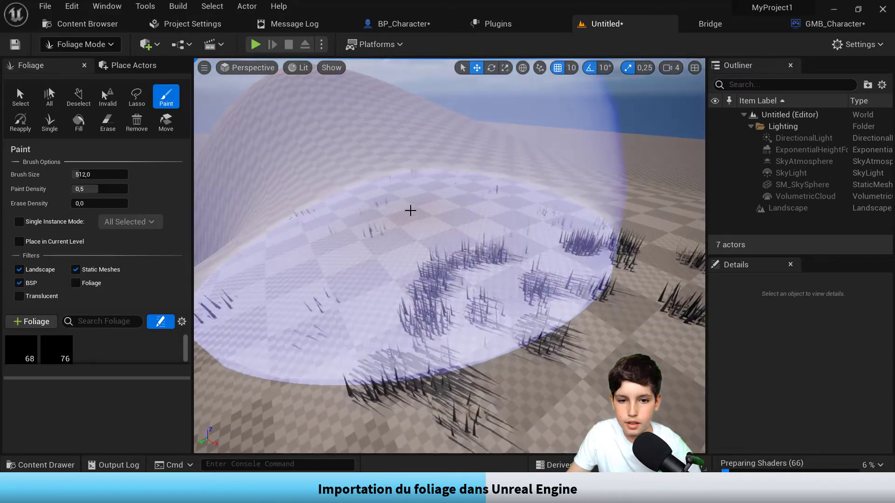
drag(409, 209, 409, 214)
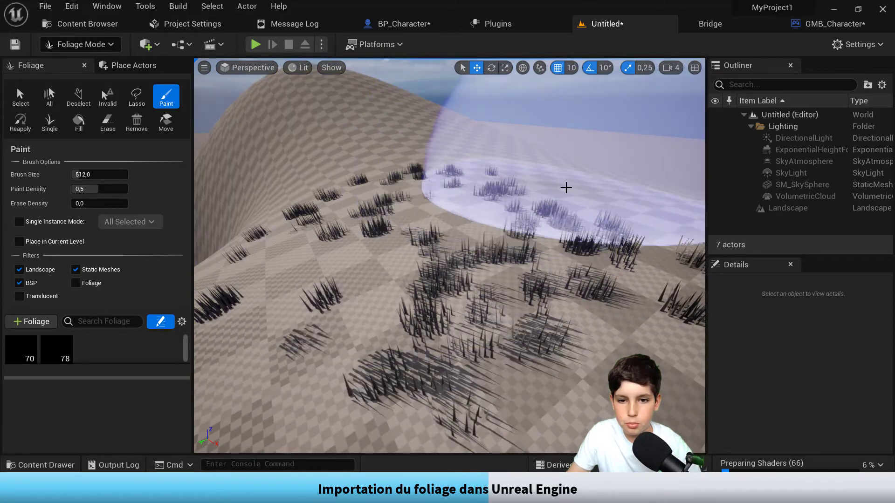
right_drag(566, 187, 557, 228)
click(552, 243)
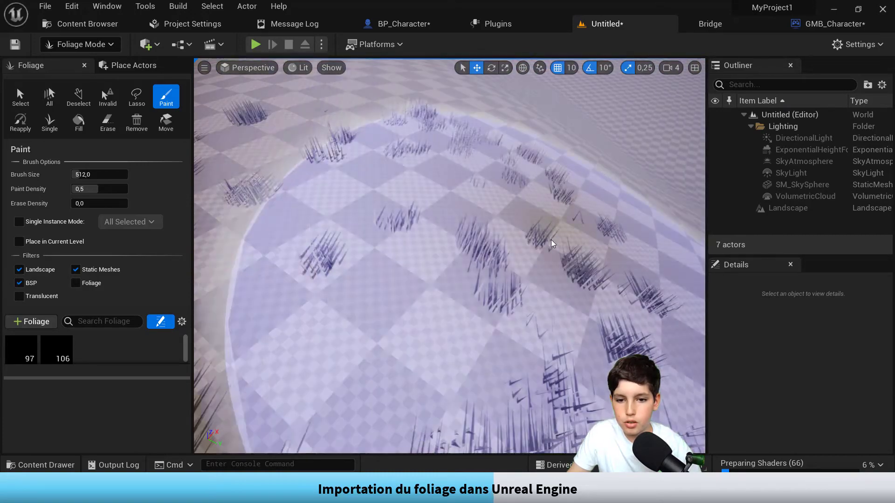
right_drag(489, 273, 517, 290)
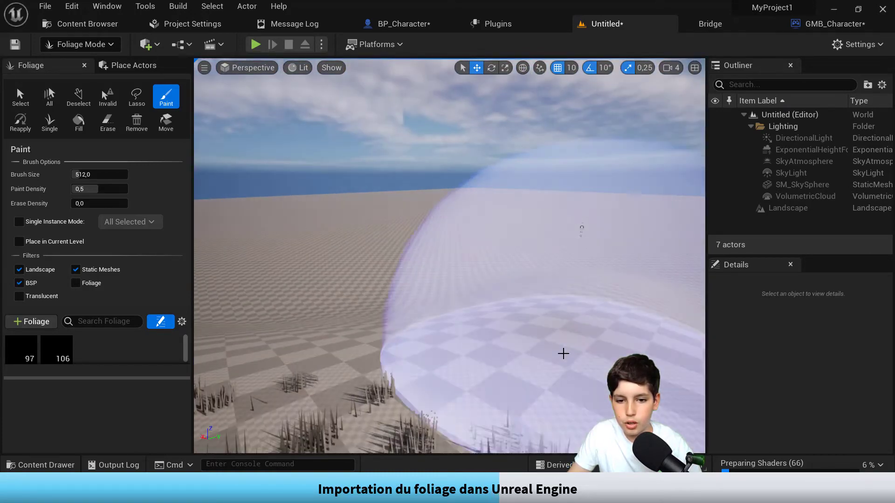
click(556, 355)
mouse_move(555, 361)
right_down()
mouse_move(573, 361)
mouse_move(601, 385)
mouse_move(615, 372)
right_up()
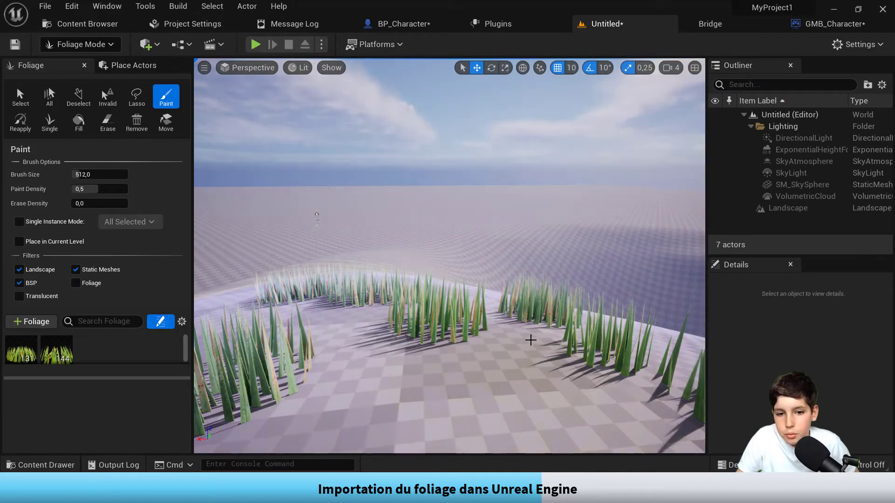
- Extend the painted grass over a wide area of the hills and the surrounding flat ground
right_drag(530, 340, 652, 396)
mouse_move(449, 256)
right_down()
mouse_move(494, 303)
mouse_move(545, 254)
mouse_move(526, 247)
mouse_move(514, 323)
mouse_move(504, 326)
right_up()
click(515, 323)
mouse_move(468, 388)
right_down()
mouse_move(468, 373)
mouse_move(461, 410)
mouse_move(471, 396)
right_up()
click(468, 389)
right_drag(565, 265, 566, 252)
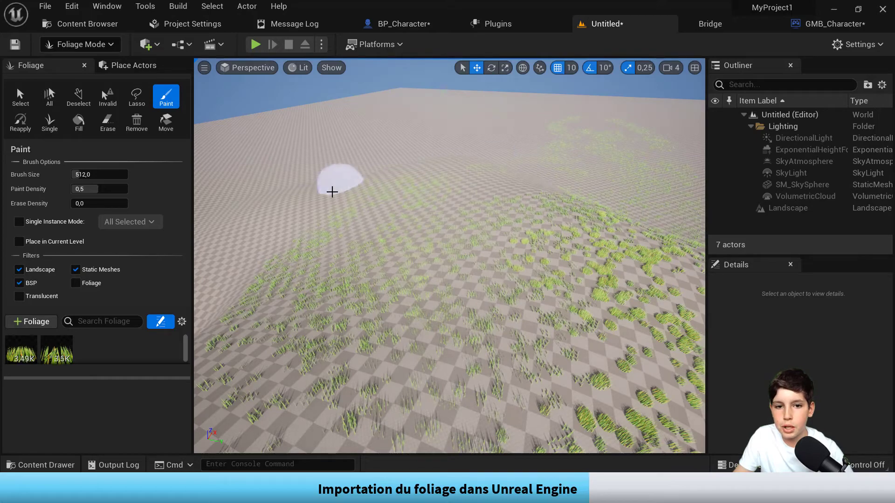
mouse_move(428, 233)
right_down()
mouse_move(434, 238)
mouse_move(426, 219)
right_up()
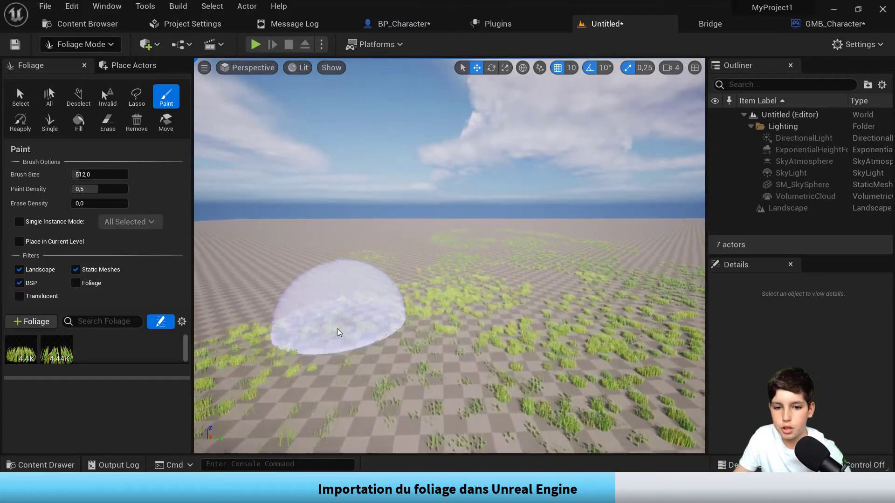
- View the grass up close, play the level to check the foliage in game, and stop the play session
right_drag(343, 273, 340, 272)
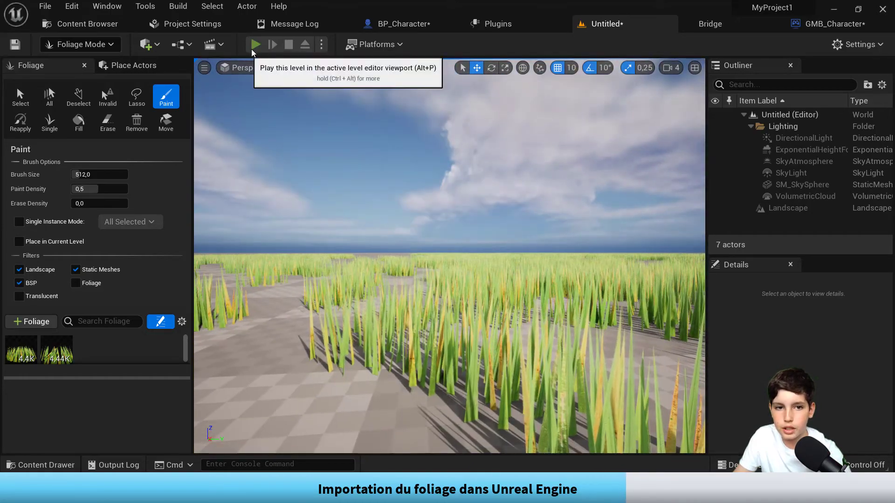
click(255, 44)
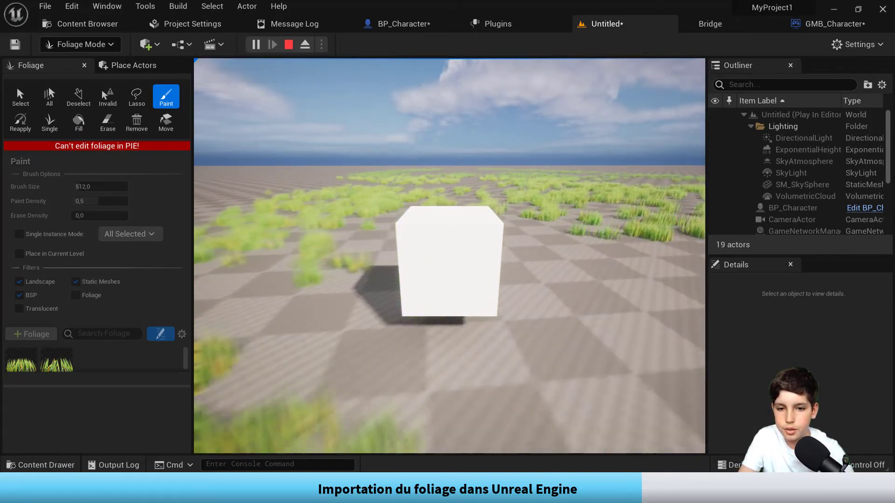
key(Escape)
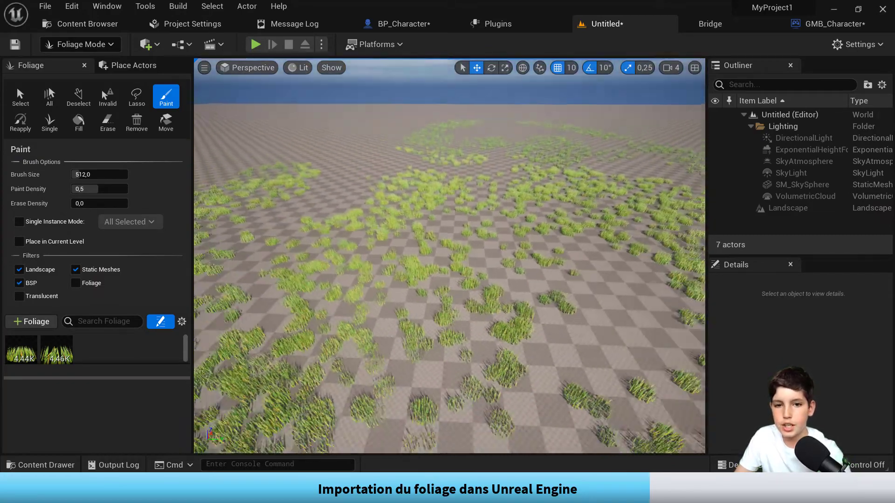
- Erase part of the painted grass in the middle of the field with the foliage Erase tool
right_drag(578, 219, 578, 213)
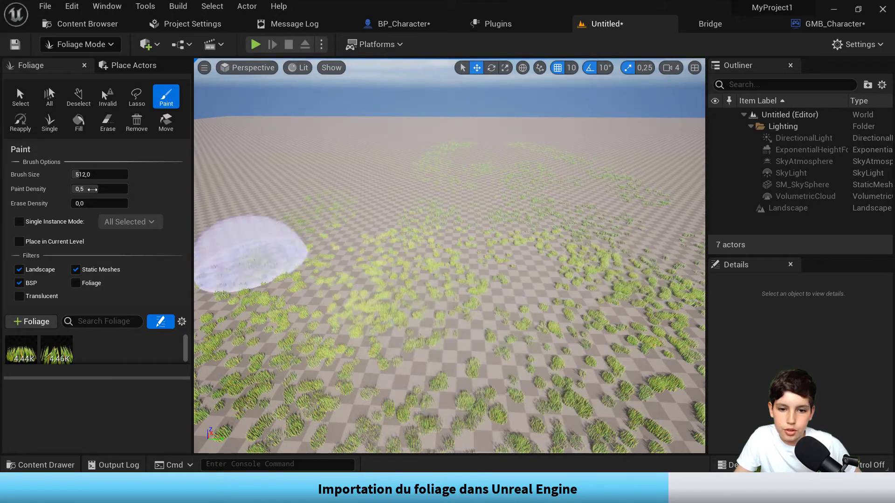
click(107, 122)
mouse_move(322, 218)
mouse_down()
mouse_move(405, 246)
mouse_move(478, 298)
mouse_move(358, 302)
mouse_move(206, 199)
mouse_up()
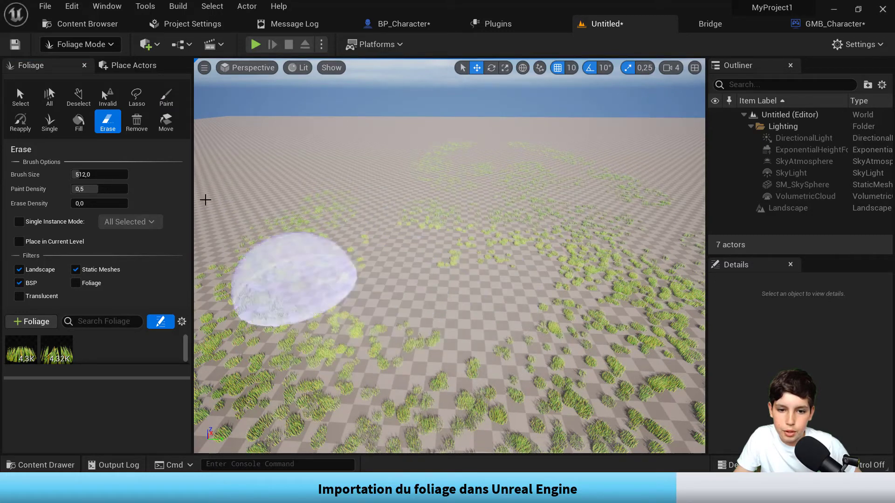
- Repaint grass over the erased middle of the field and add more on the hill with the foliage Paint tool
click(20, 97)
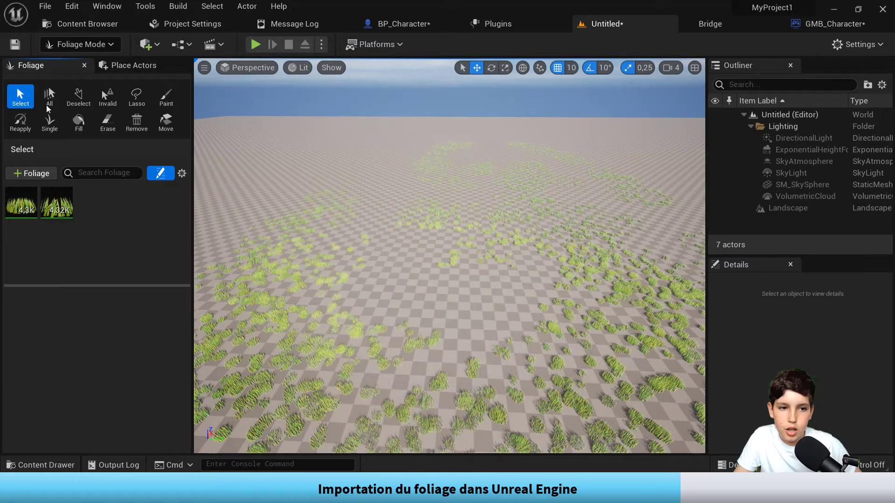
click(166, 97)
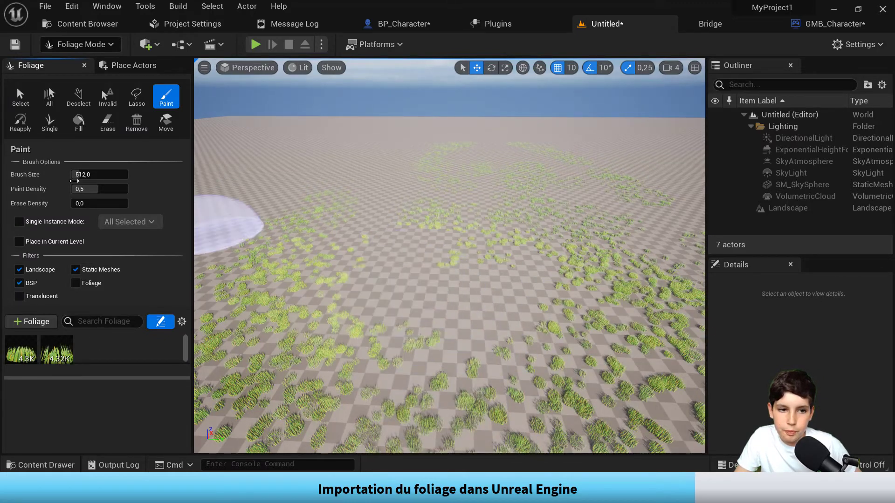
drag(422, 275, 546, 286)
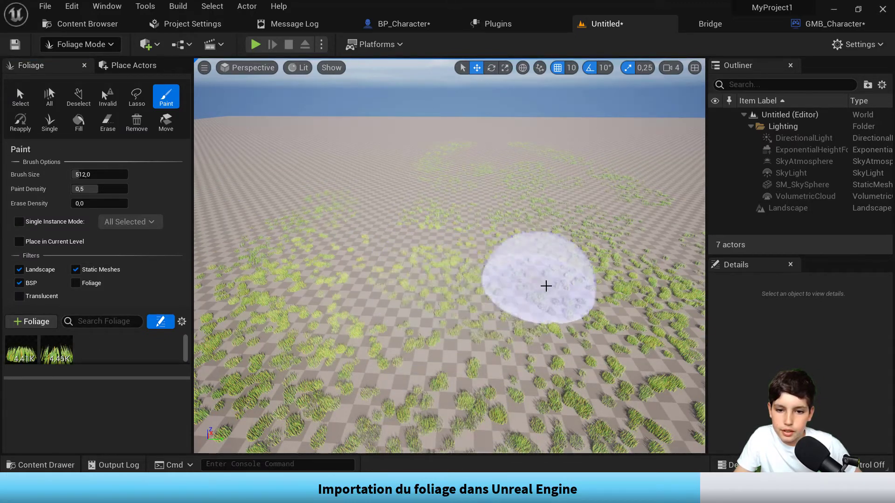
right_drag(546, 286, 545, 285)
right_drag(504, 259, 503, 259)
mouse_move(503, 259)
mouse_down()
mouse_move(429, 250)
mouse_move(471, 246)
mouse_up()
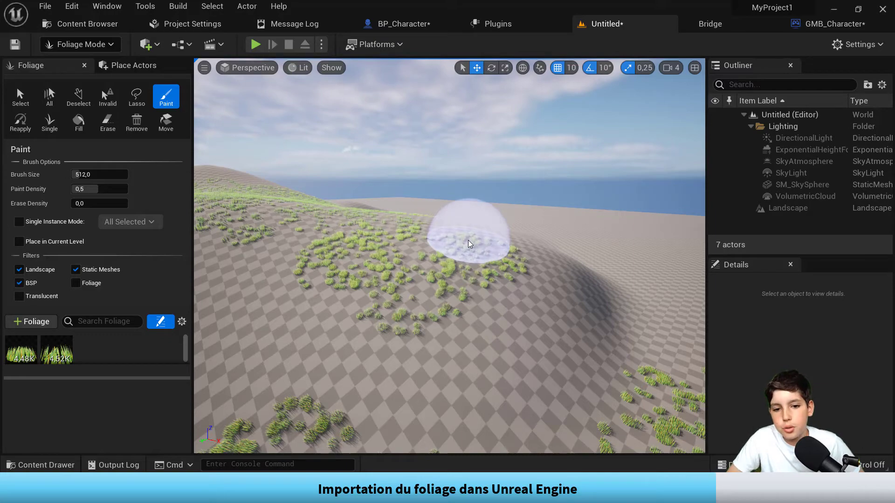
right_drag(453, 250, 454, 249)
right_drag(423, 315, 423, 316)
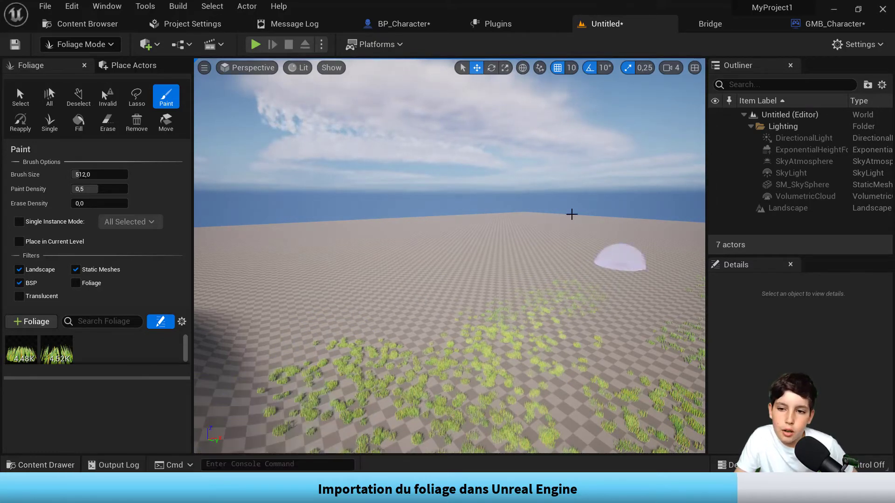
- Leave Foliage mode for Select mode and select the Landscape actor
click(72, 45)
click(75, 62)
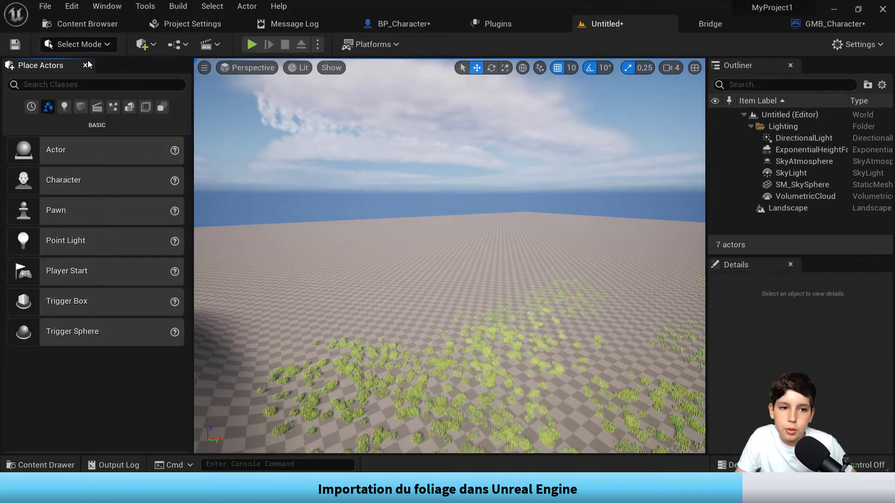
right_drag(450, 296, 722, 281)
click(788, 208)
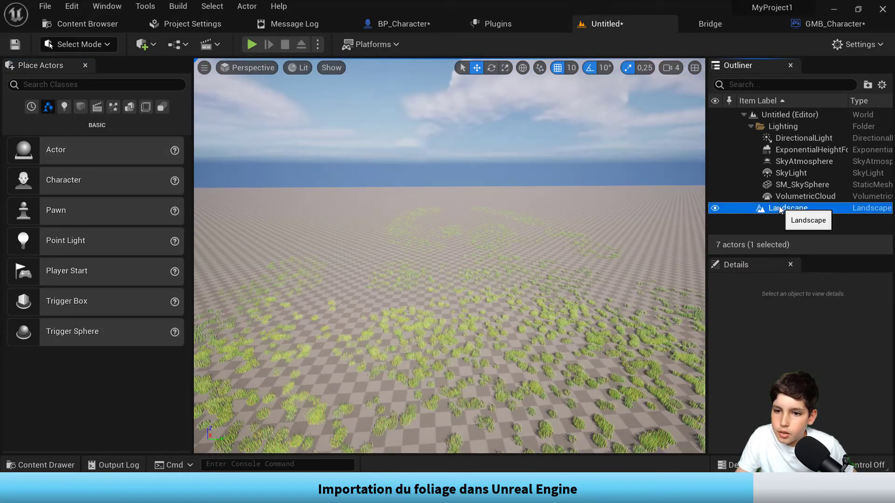
- Search the materials for "landscape", set the Landscape Material to Landscape_I, and inspect the ground around the grass
scroll(824, 397, down, 2)
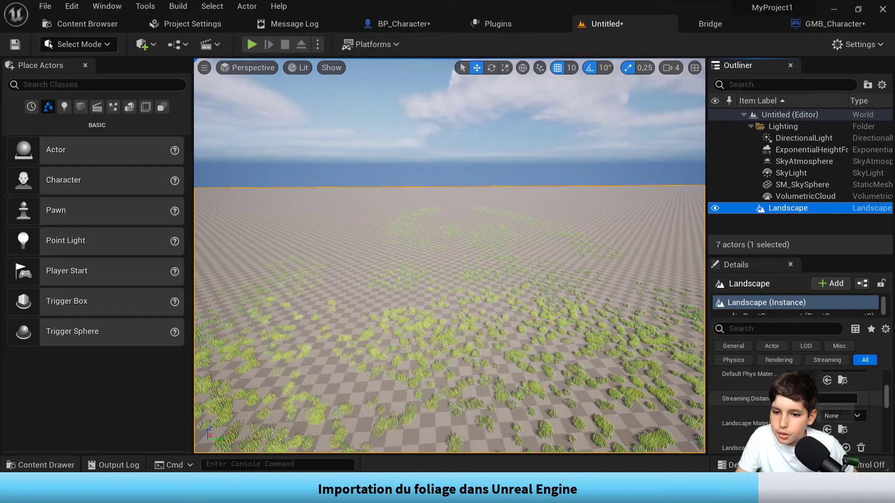
scroll(830, 397, down, 1)
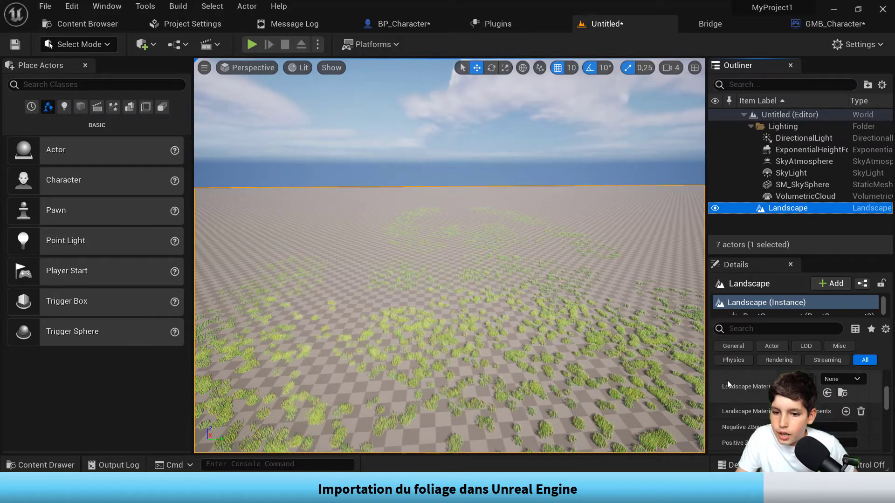
click(829, 380)
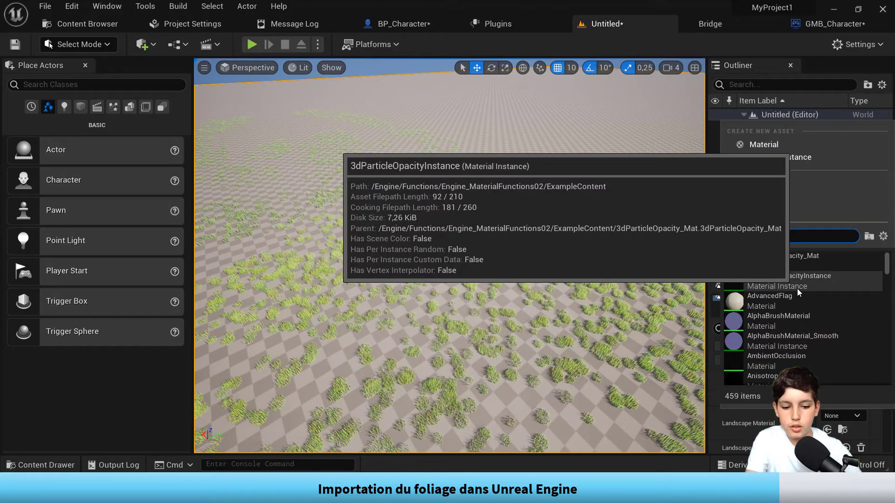
text(landscaoe)
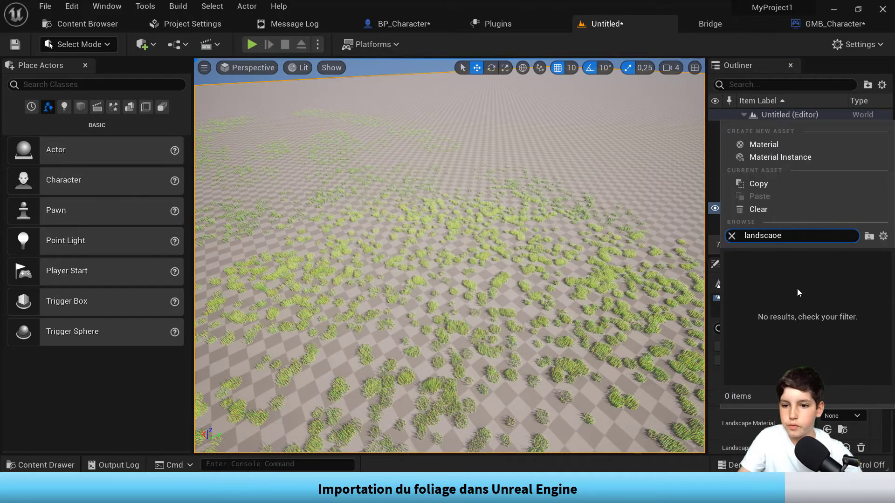
key(BackSpace)
key(BackSpace)
text(pe)
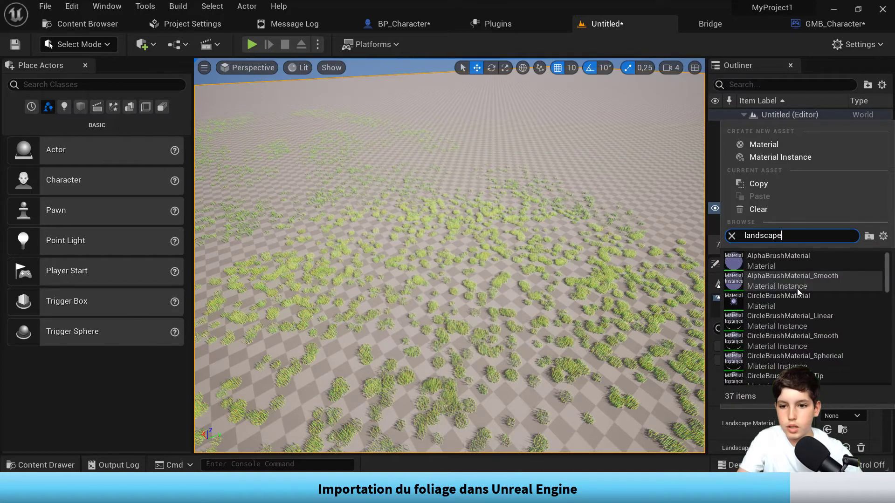
scroll(816, 275, down, 2)
scroll(815, 279, down, 5)
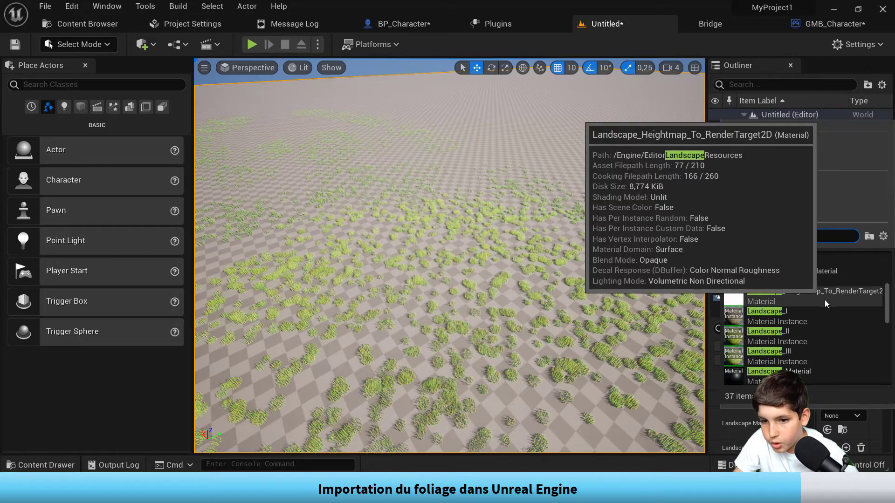
click(816, 315)
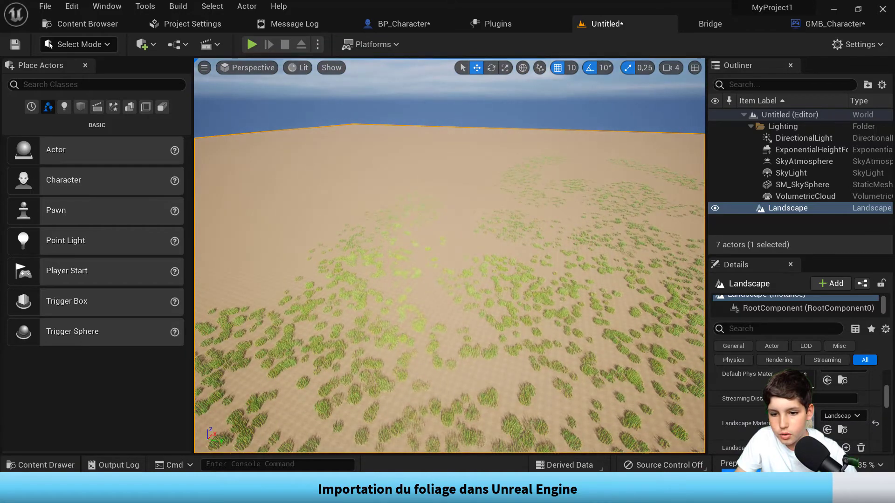
right_drag(444, 326, 466, 373)
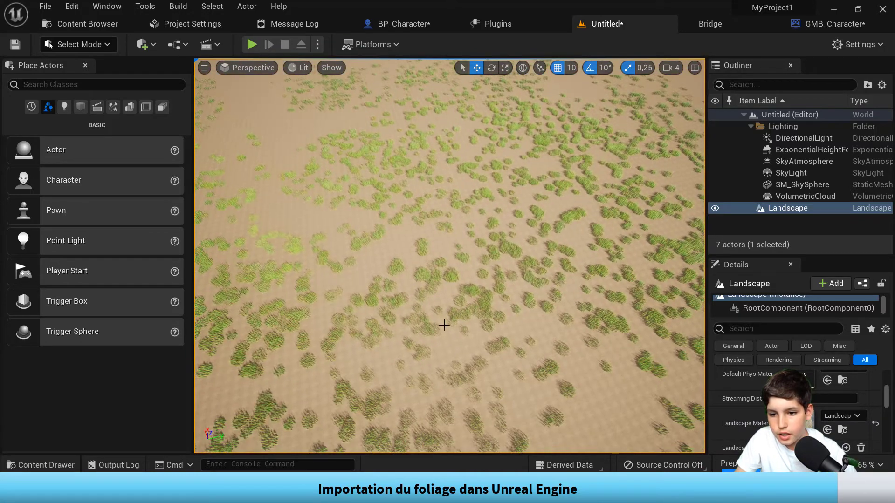
right_drag(438, 308, 464, 288)
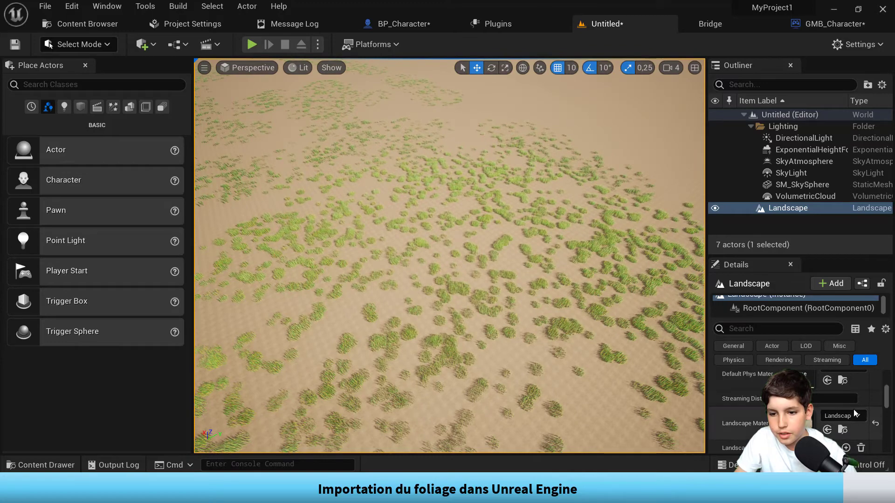
- Set the Landscape Material to the Landscape_II material instance
click(856, 413)
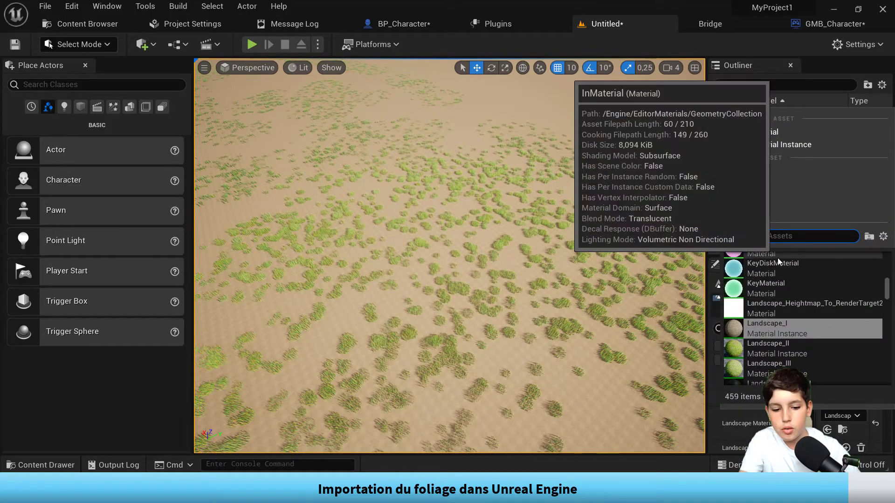
text(landscape)
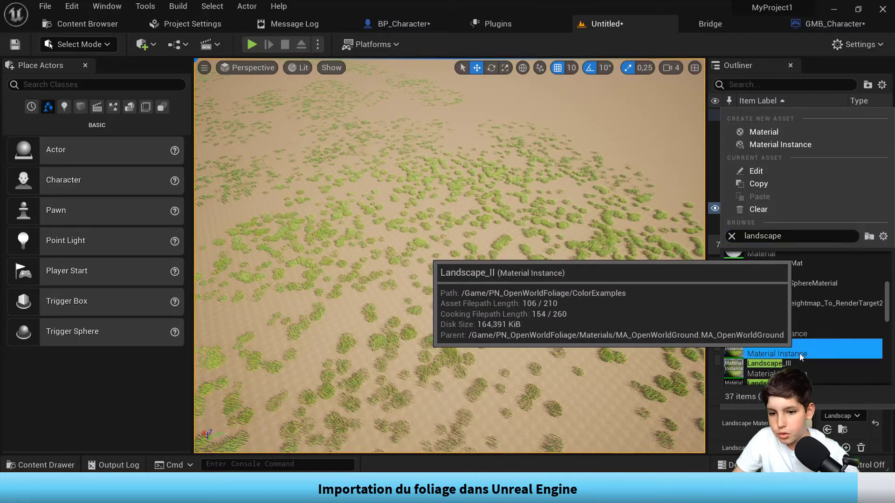
click(799, 352)
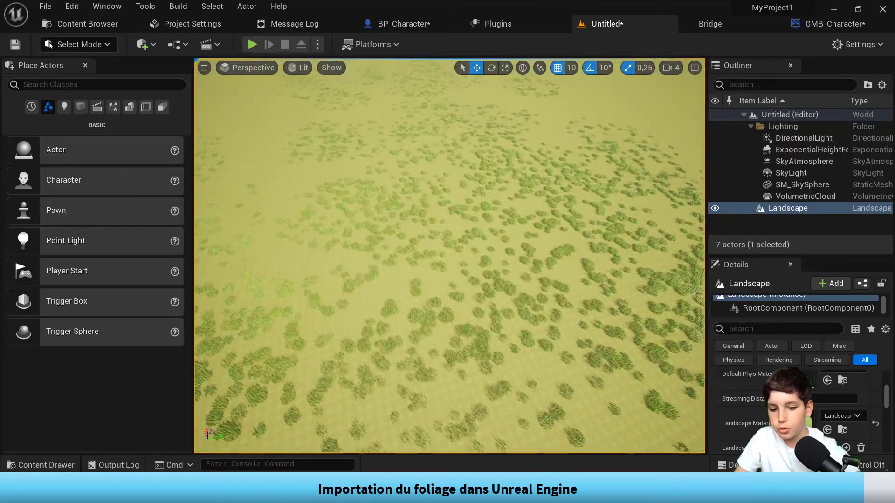
- Fly over the level, play it, and move the character through the grass to check the ground in game
key(w)
right_drag(449, 256, 333, 298)
key(w)
key(s)
click(252, 44)
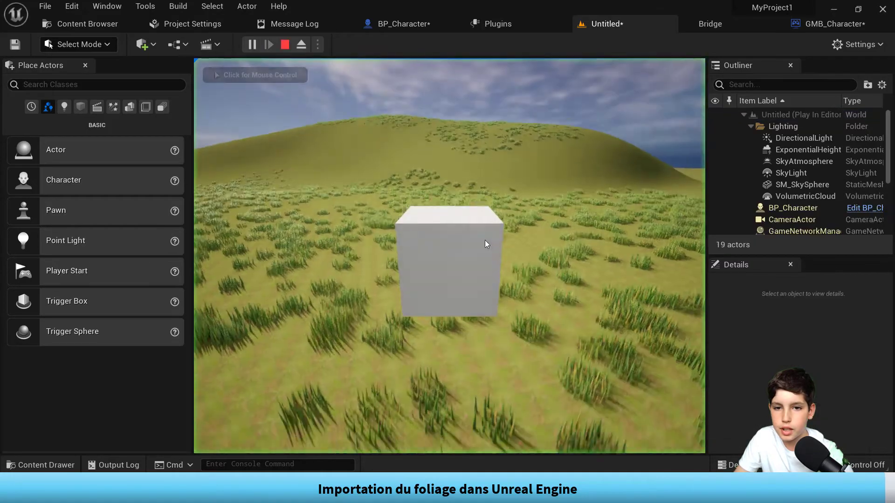
click(485, 244)
key(w)
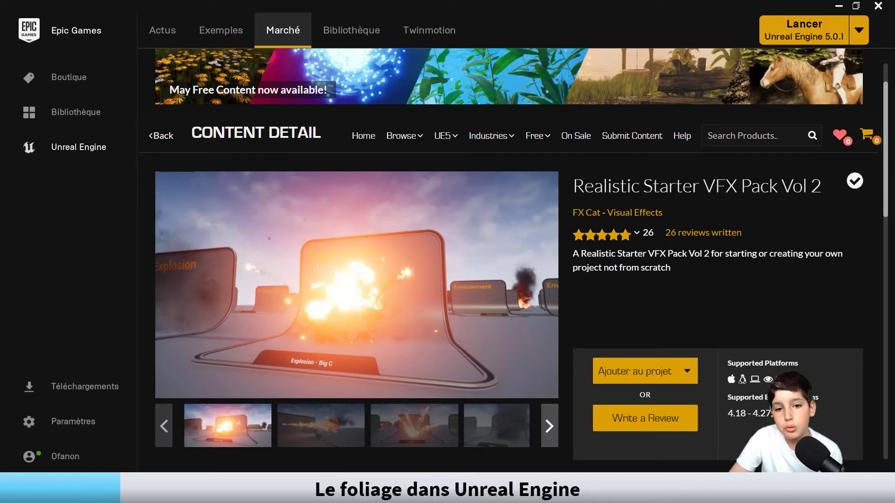
- Look through the preview images of Realistic Starter VFX Pack Vol 2 in the Epic Games Launcher Marketplace
click(431, 422)
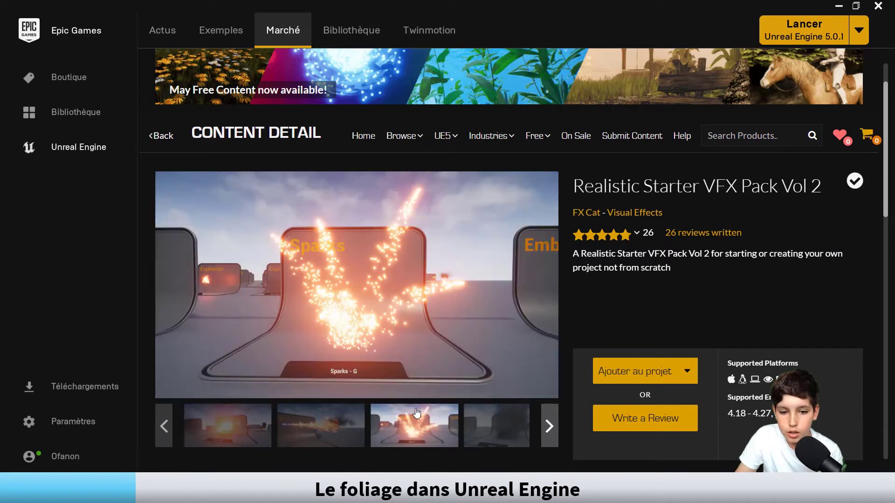
click(549, 425)
click(550, 423)
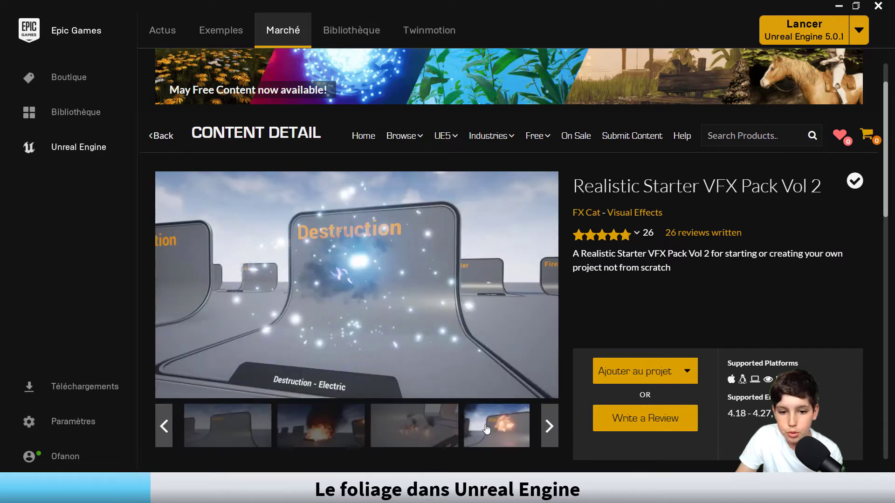
click(497, 425)
click(414, 427)
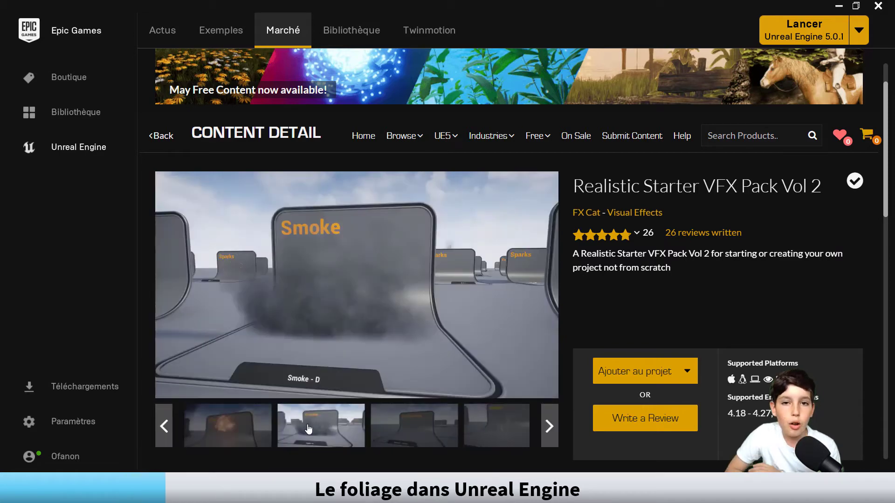
- Add the Realistic Starter VFX Pack Vol 2 to the MyProject1 project
click(629, 371)
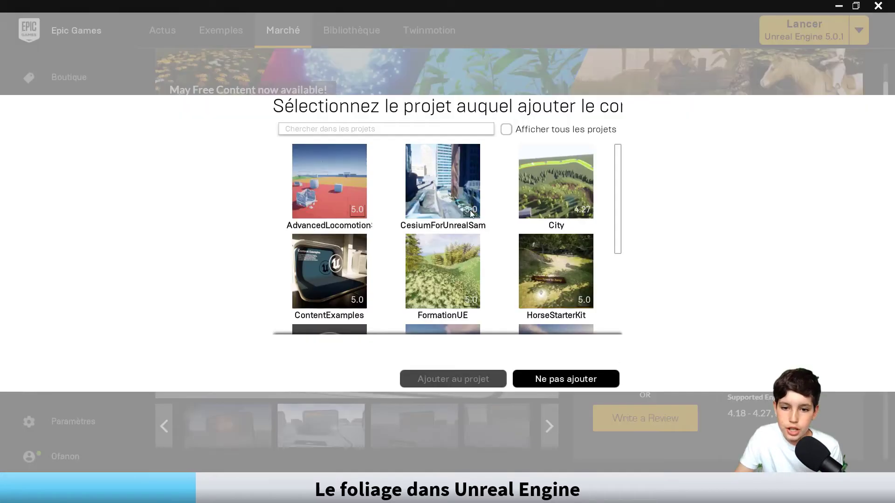
scroll(470, 211, down, 3)
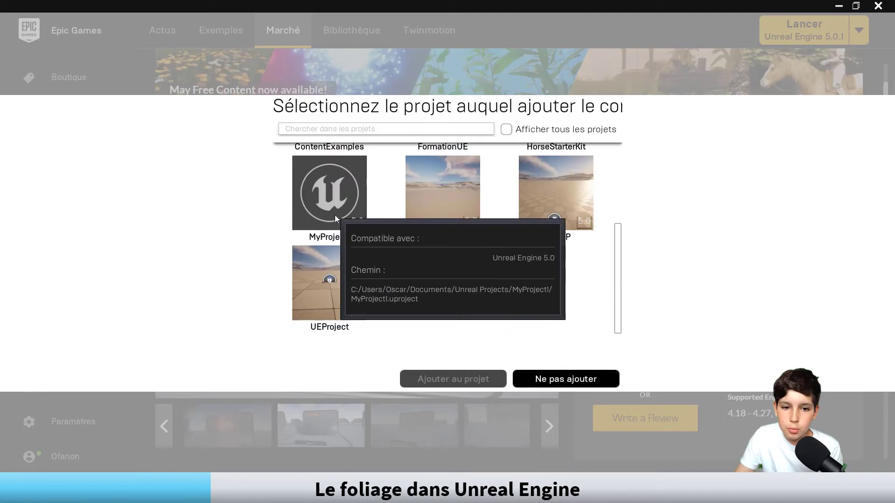
click(335, 214)
click(472, 385)
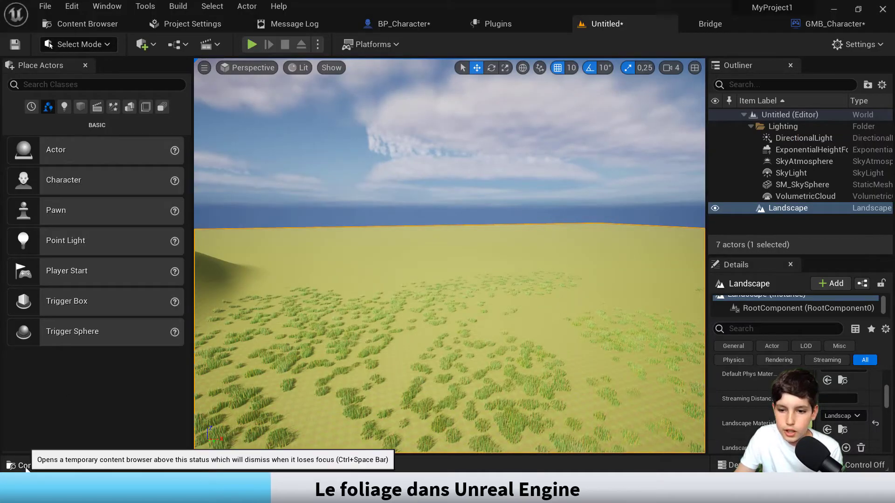
- Back in the Unreal Editor, browse the project content to the Particles folder of Realistic_Starter_VFX_Pack_Vol2
click(41, 465)
drag(446, 368, 465, 295)
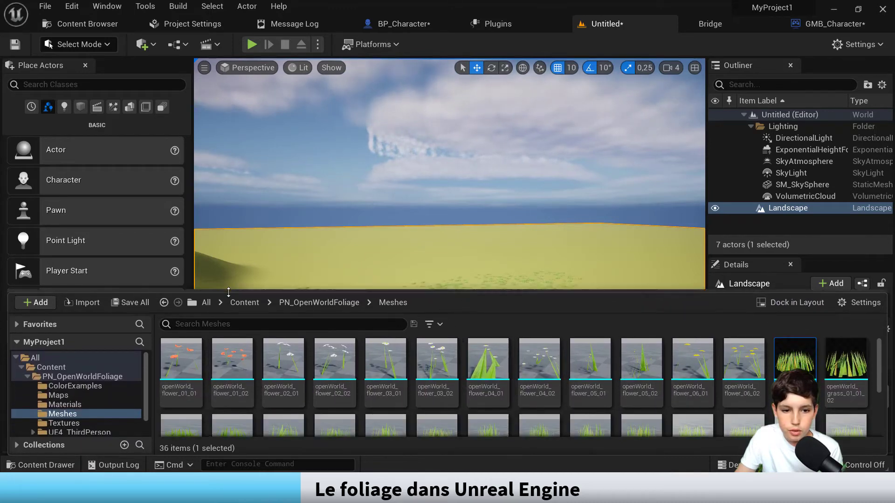
click(237, 303)
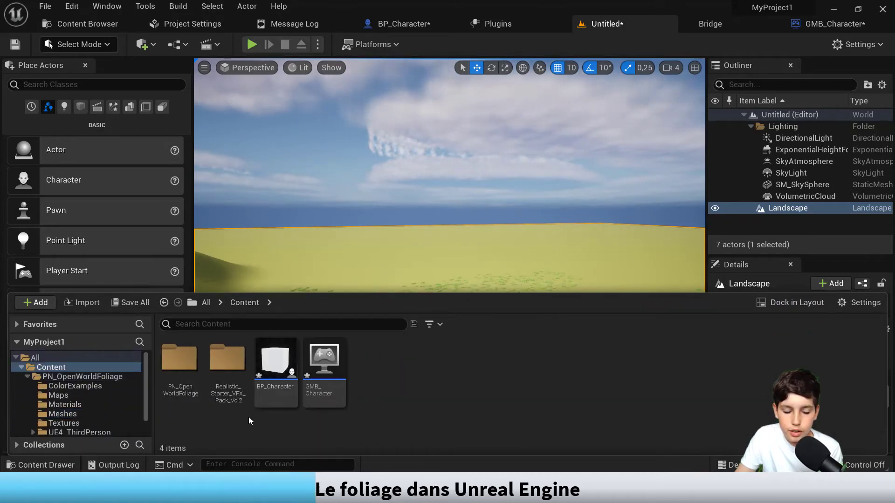
double_click(219, 400)
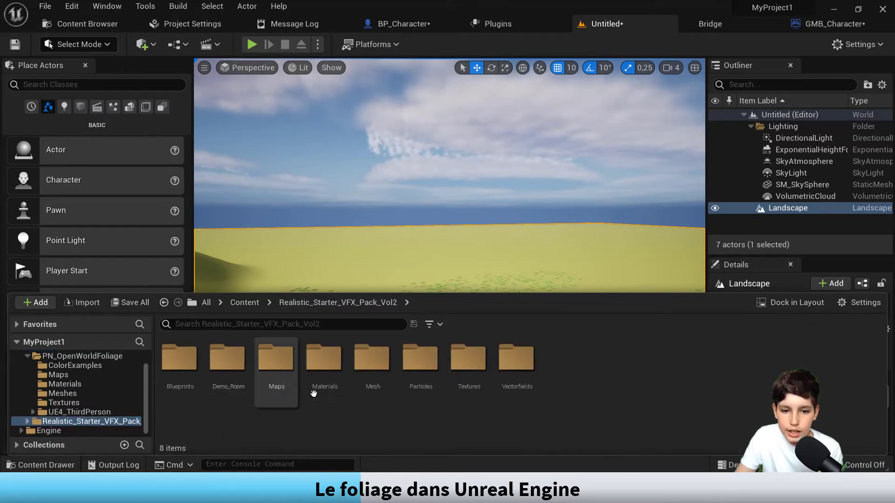
double_click(411, 395)
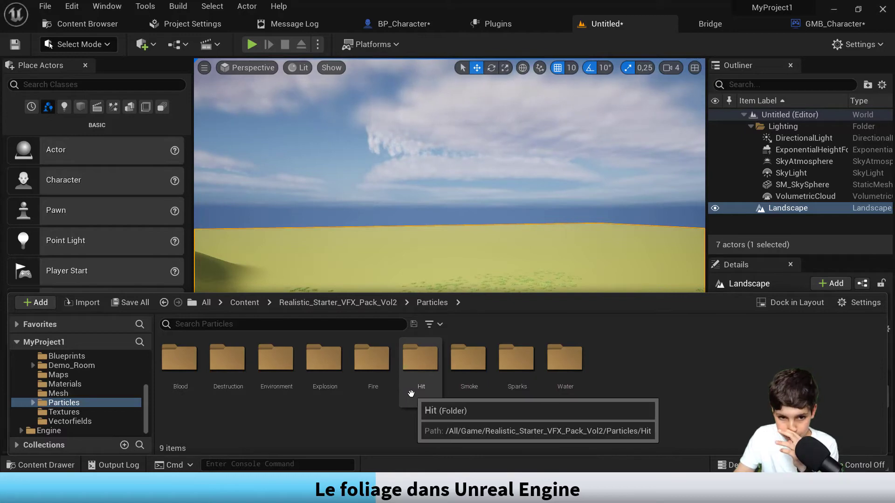
- Place the P_Fire_Big effect from the pack's Fire particles folder on the grassy part of the landscape
click(387, 251)
click(53, 461)
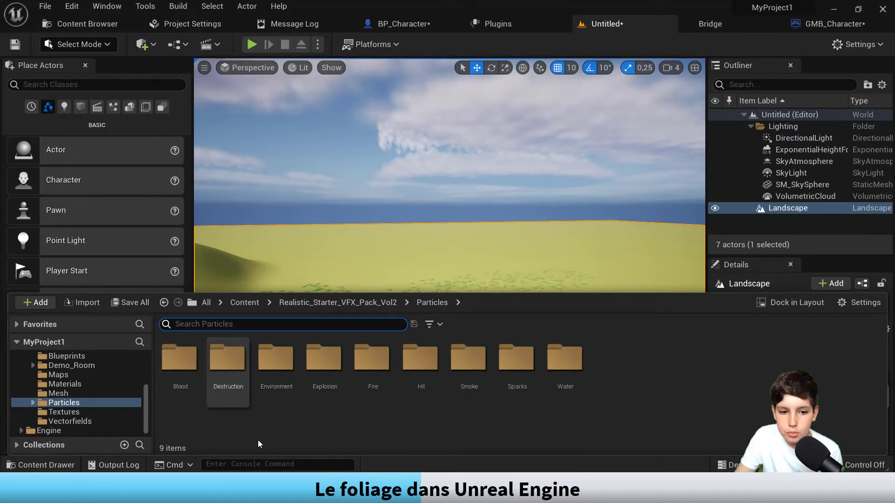
double_click(366, 395)
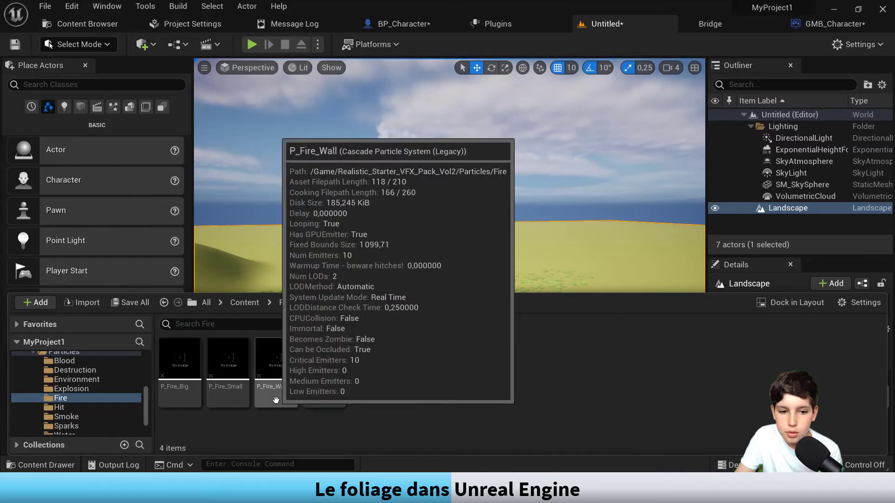
click(195, 377)
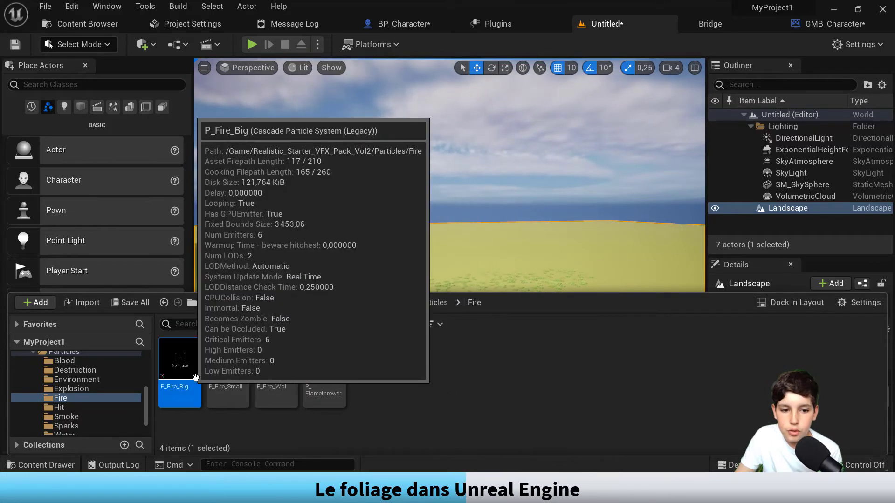
drag(384, 293, 450, 277)
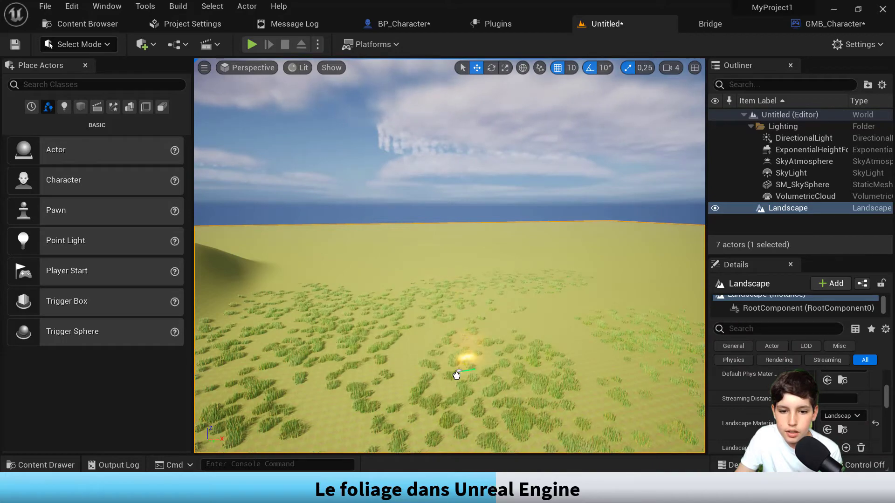
drag(506, 400, 523, 371)
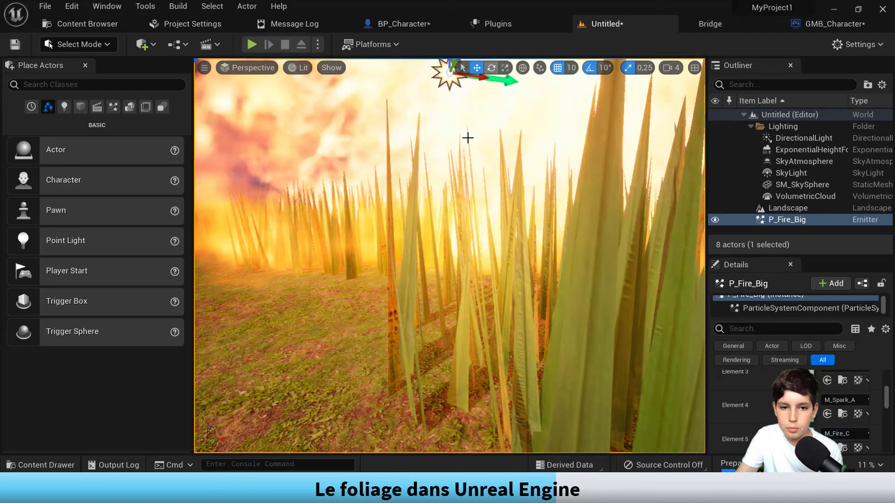
- Examine the placed fire effect up close from several angles
key(f)
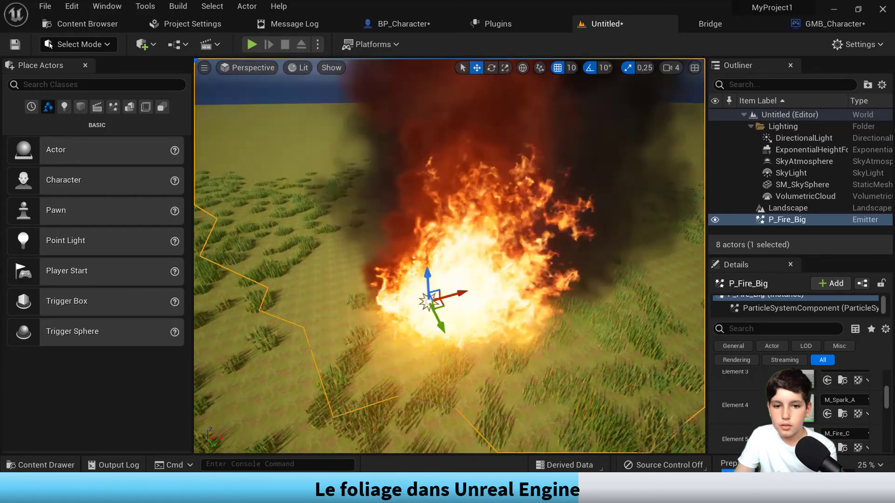
key(w)
mouse_move(450, 256)
right_down()
mouse_move(462, 280)
mouse_move(452, 224)
right_up()
key(f)
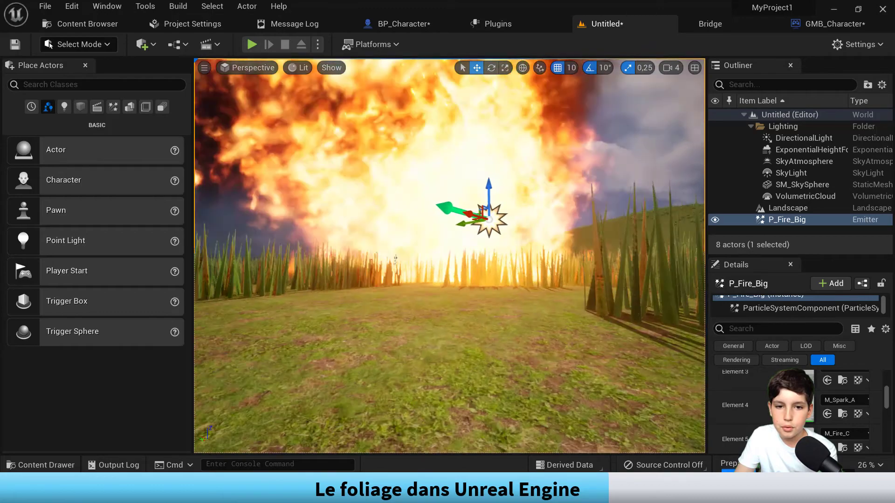
right_drag(395, 259, 475, 129)
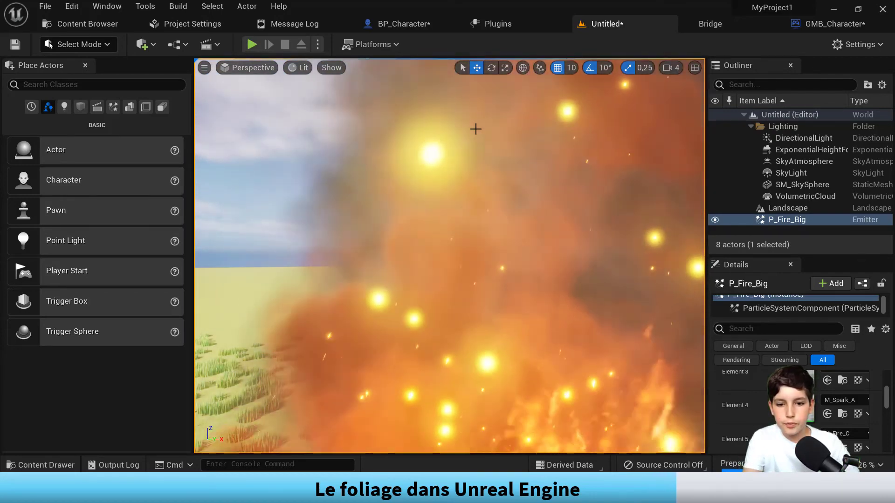
- Play the level, move the character beside the fire to see it in game, and stop playing
key(alt+p)
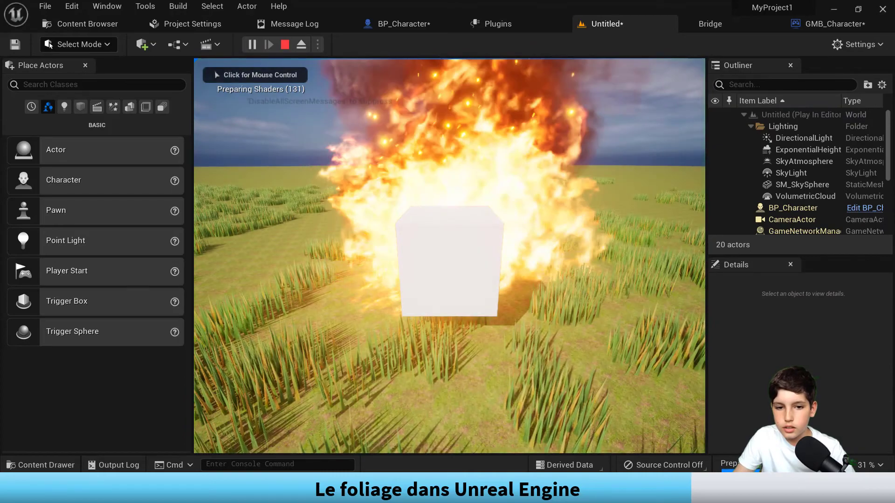
click(438, 194)
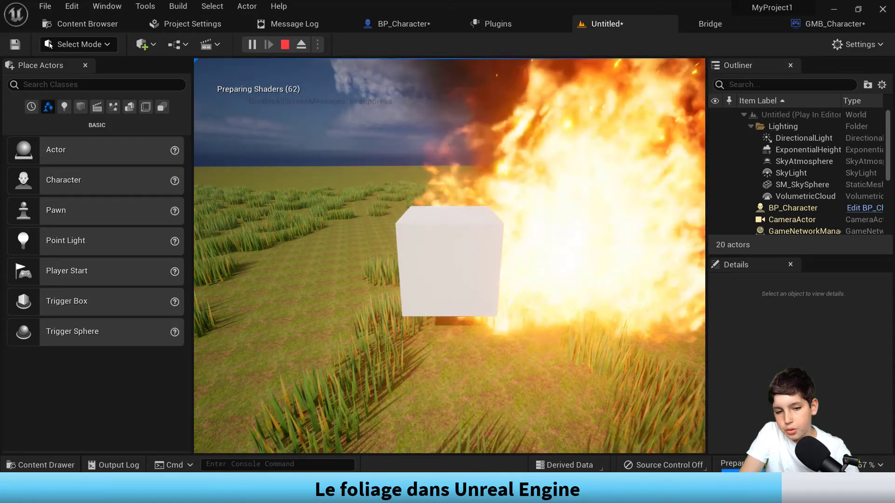
key(Escape)
right_drag(342, 102, 317, 135)
key(f)
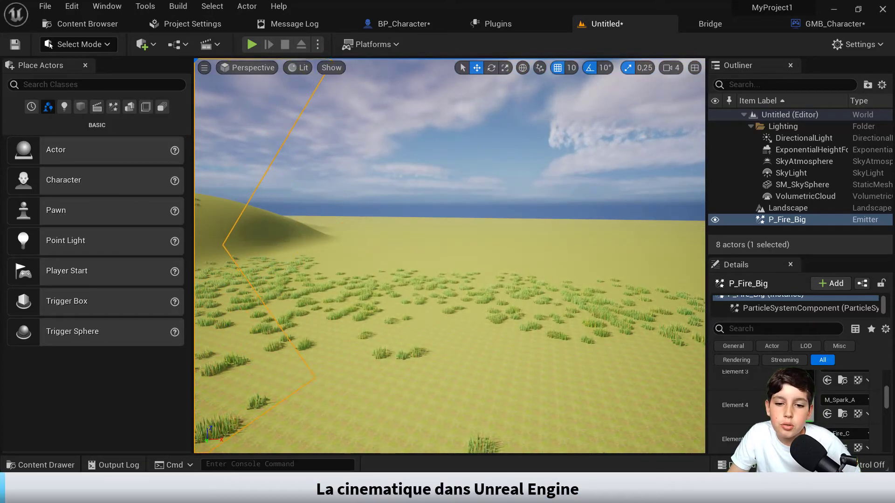
- Find the camera actors with the search term "camera" and place a Camera Rig Rail on the ground beside the fire
right_drag(536, 210, 508, 278)
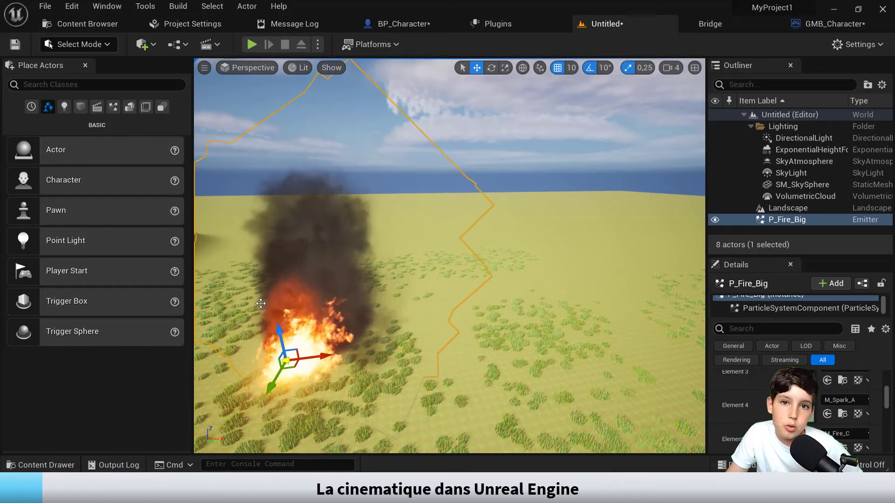
scroll(233, 280, up, 1)
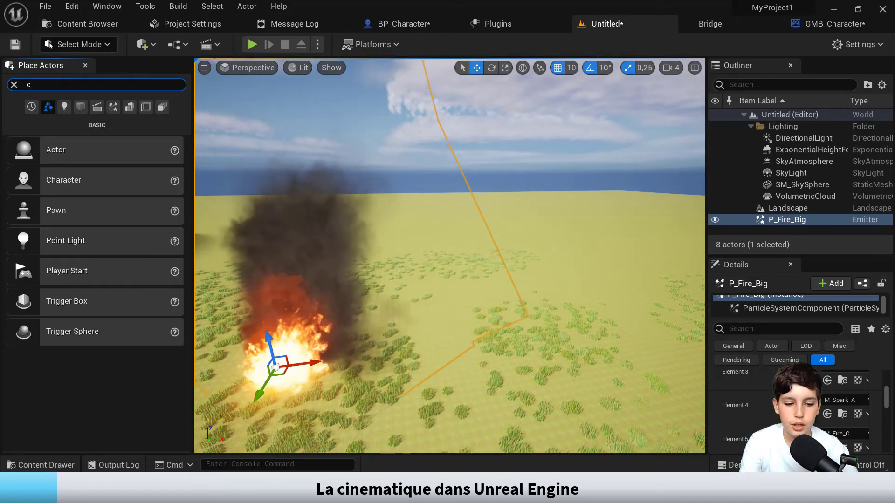
text(cm)
key(BackSpace)
key(BackSpace)
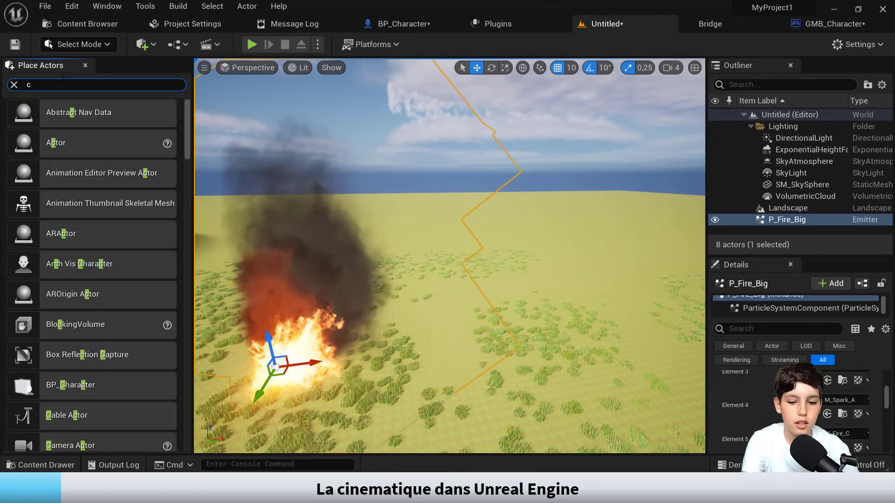
text(camera)
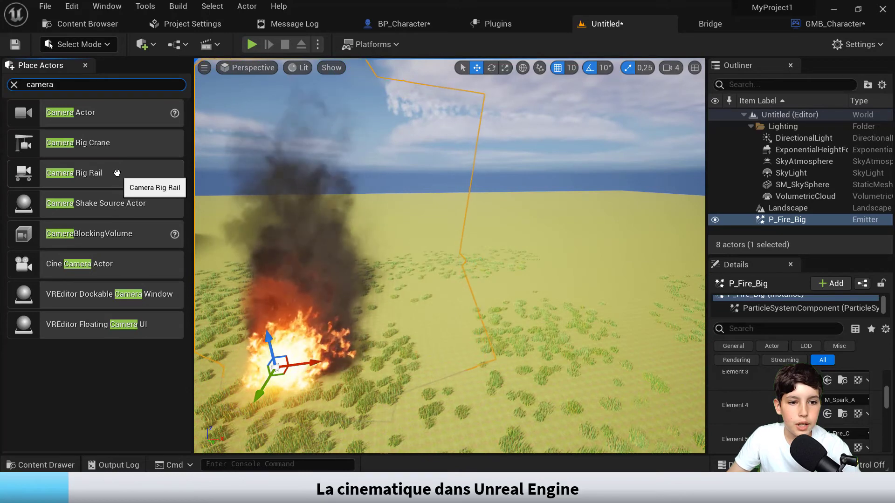
drag(117, 173, 399, 450)
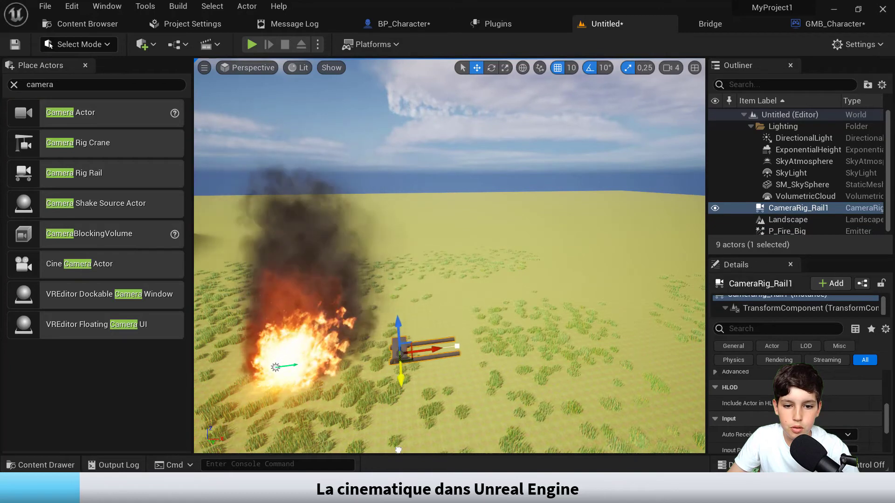
- Raise the camera rig rail above the ground next to the fire
drag(399, 337, 396, 242)
click(491, 68)
right_drag(419, 230, 303, 186)
key(w)
right_drag(503, 230, 529, 223)
- Pull the rail's end point away from its start to lengthen the rail past the fire, across the grass
click(530, 224)
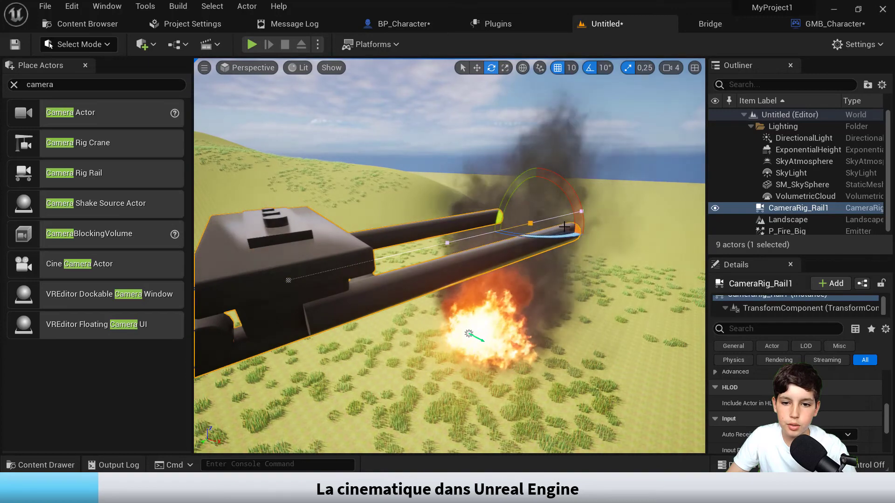
click(477, 68)
drag(532, 222, 678, 162)
right_drag(678, 164, 658, 199)
drag(550, 153, 528, 190)
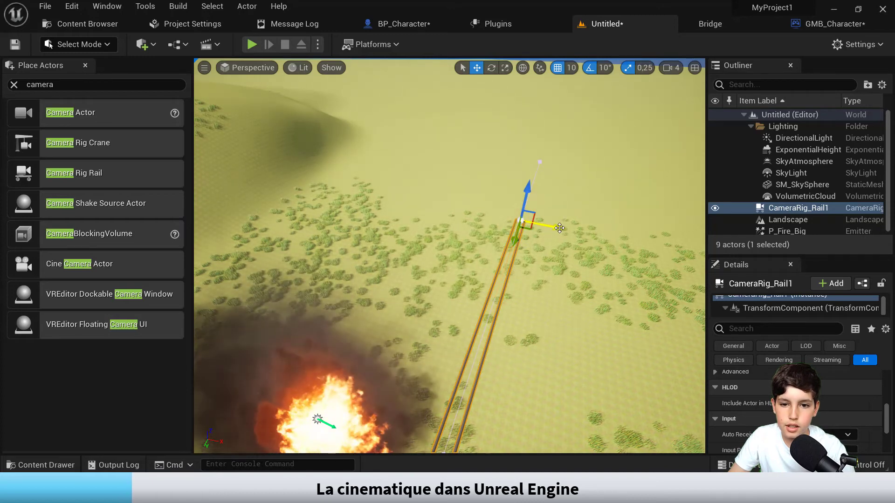
- Add more spline points to the rail so that it winds across the landscape and climbs over the hills
drag(559, 228, 269, 155)
right_drag(370, 127, 289, 102)
drag(425, 226, 465, 156)
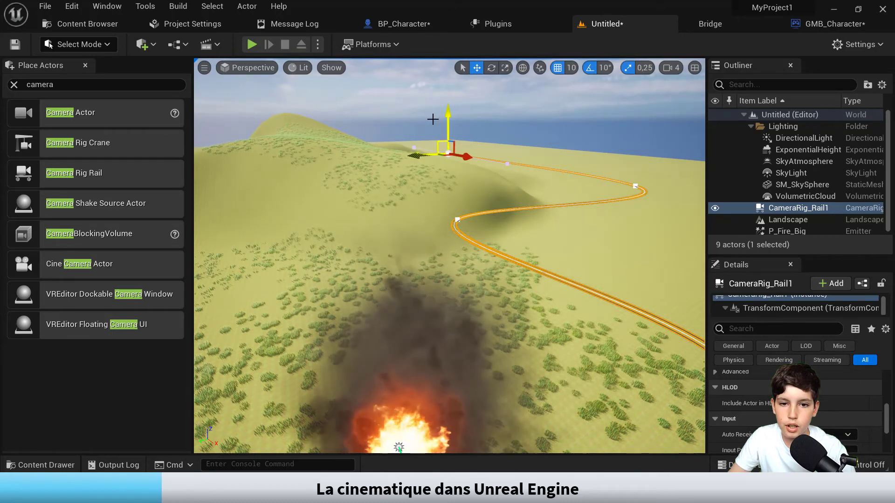
alt+drag(447, 112, 447, 73)
alt+drag(419, 116, 307, 113)
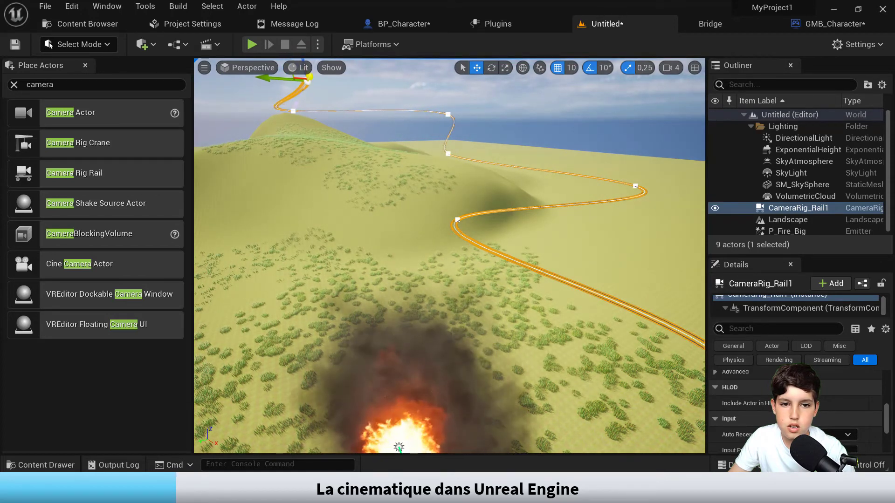
- Bring the rail's last point back around toward the fire and adjust its height over the grass
right_drag(402, 158, 407, 284)
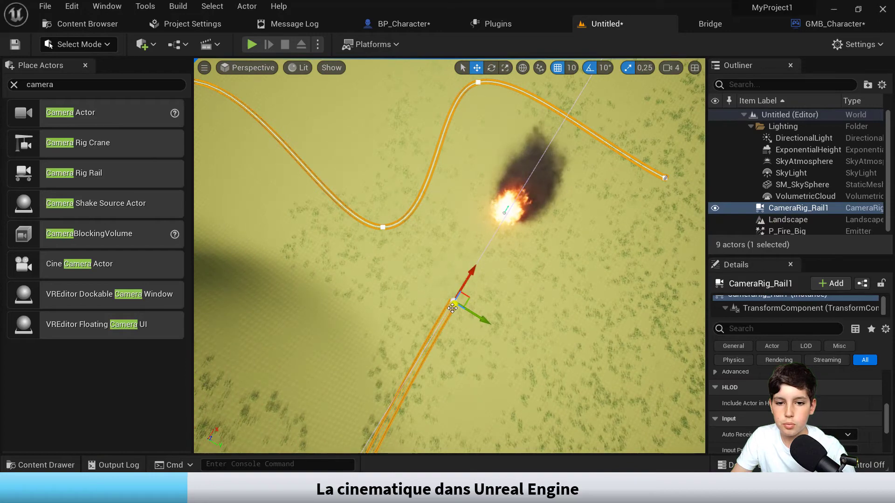
drag(453, 307, 451, 313)
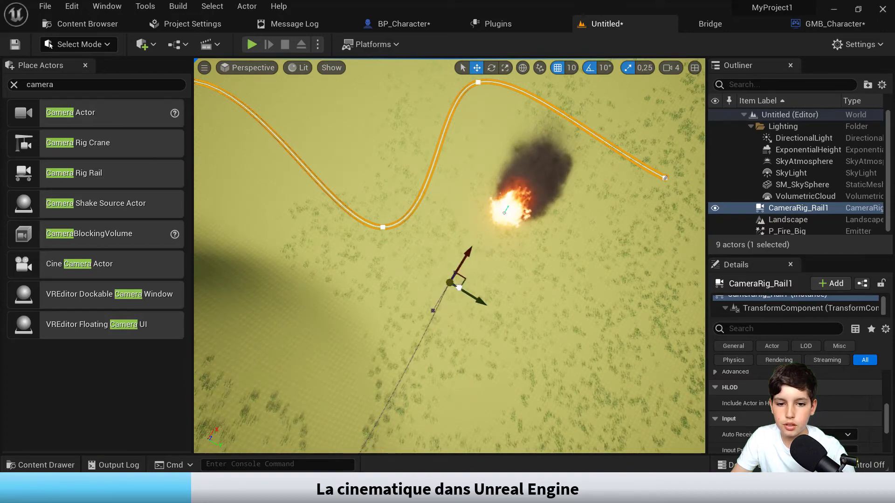
key(f)
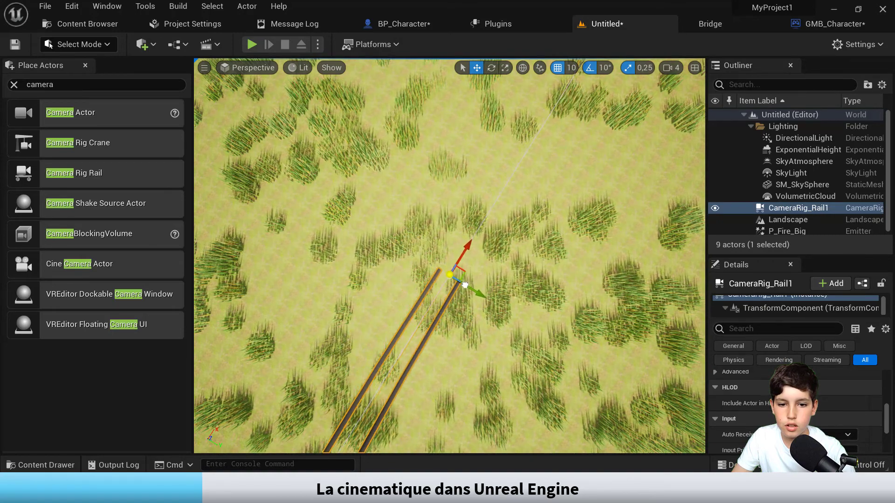
scroll(457, 276, up, 2)
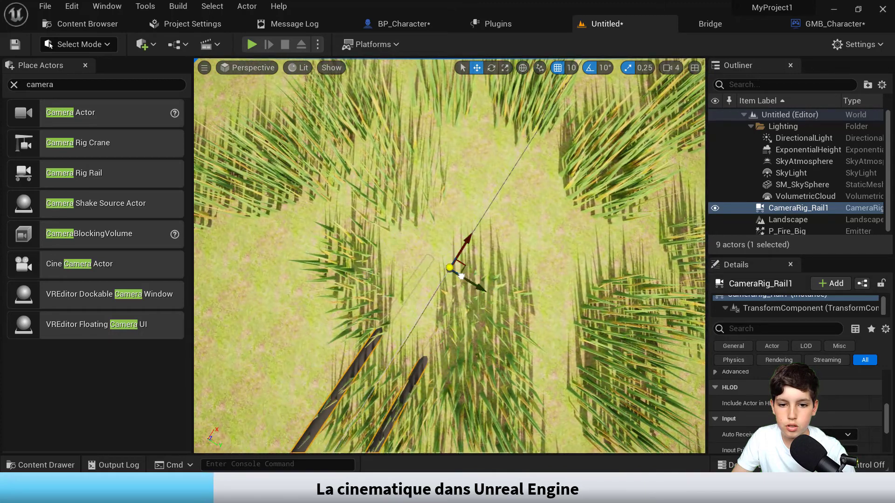
scroll(460, 272, up, 2)
- Place a Cine Camera Actor on the carriage at the start of the rail
right_drag(490, 254, 494, 133)
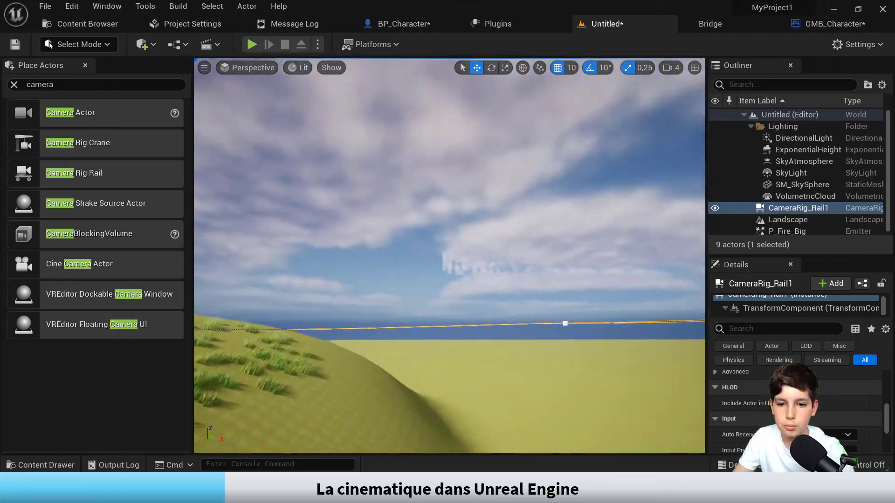
mouse_move(494, 133)
right_down()
mouse_move(466, 196)
mouse_move(470, 261)
mouse_move(471, 202)
mouse_move(494, 154)
mouse_move(573, 205)
mouse_move(575, 238)
mouse_move(536, 250)
mouse_move(466, 245)
mouse_move(452, 219)
mouse_move(541, 224)
mouse_move(538, 289)
mouse_move(489, 292)
mouse_move(543, 282)
mouse_move(541, 268)
right_up()
key(w)
key(w)
key(s)
key(w)
key(w)
key(s)
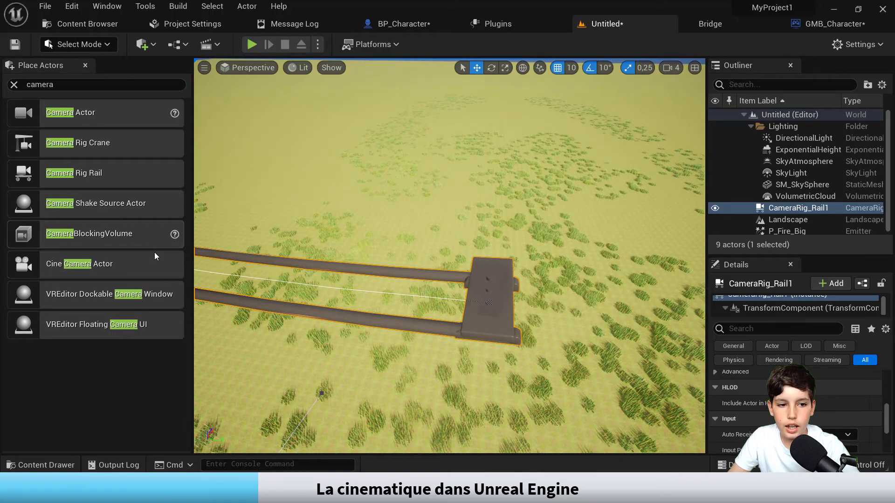
drag(133, 263, 187, 272)
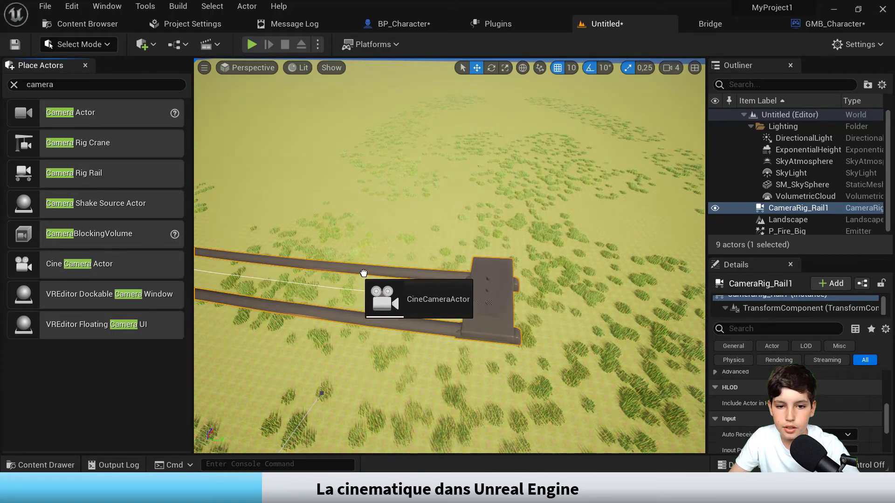
drag(481, 294, 483, 295)
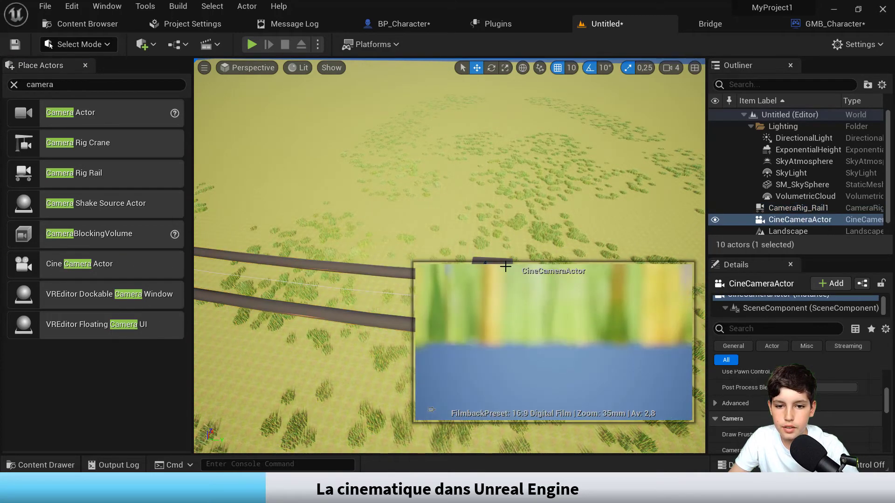
- Raise the cine camera until it sits clear above the rail's carriage
right_drag(505, 266, 410, 249)
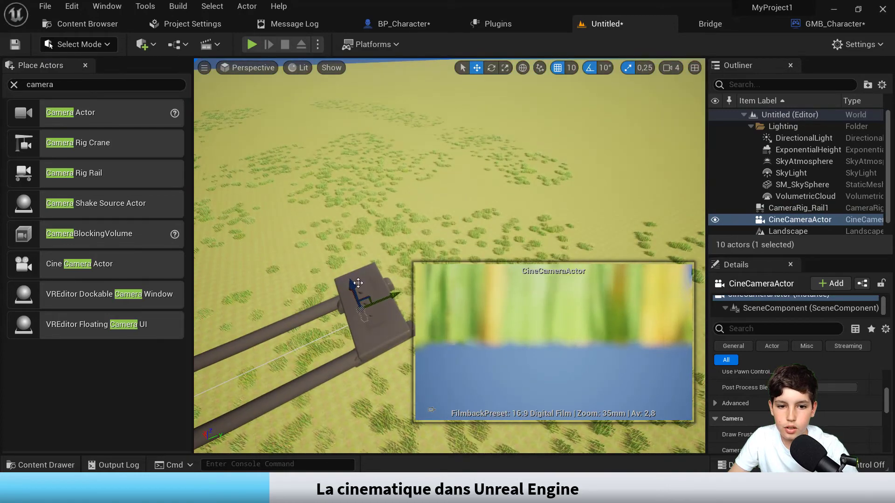
drag(352, 285, 293, 158)
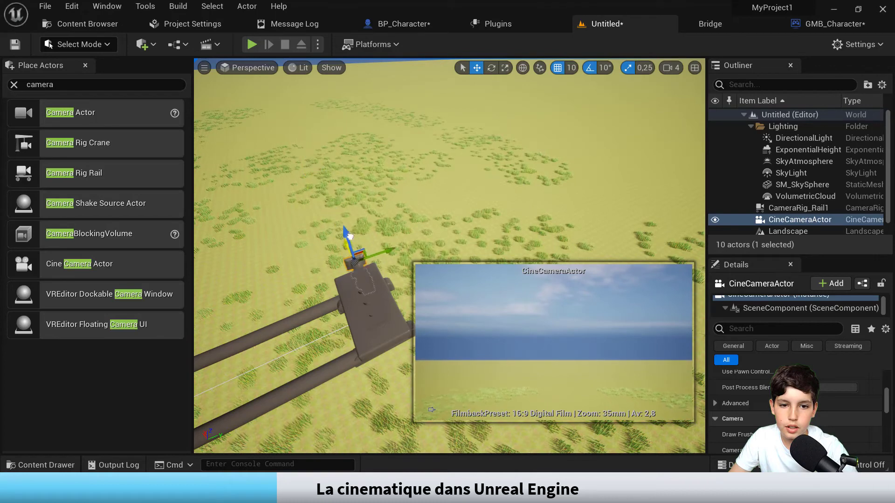
drag(405, 354, 307, 212)
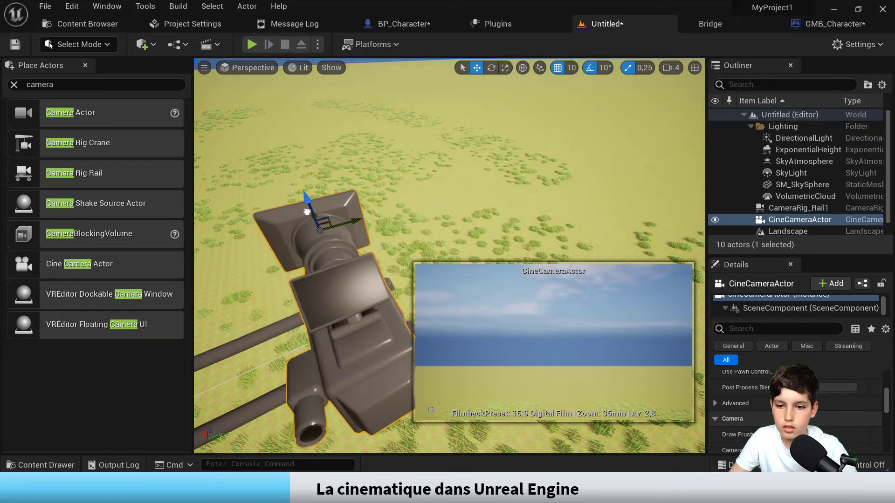
- Rotate the cine camera about its vertical axis so that it points along the rail
click(492, 67)
drag(360, 237, 317, 256)
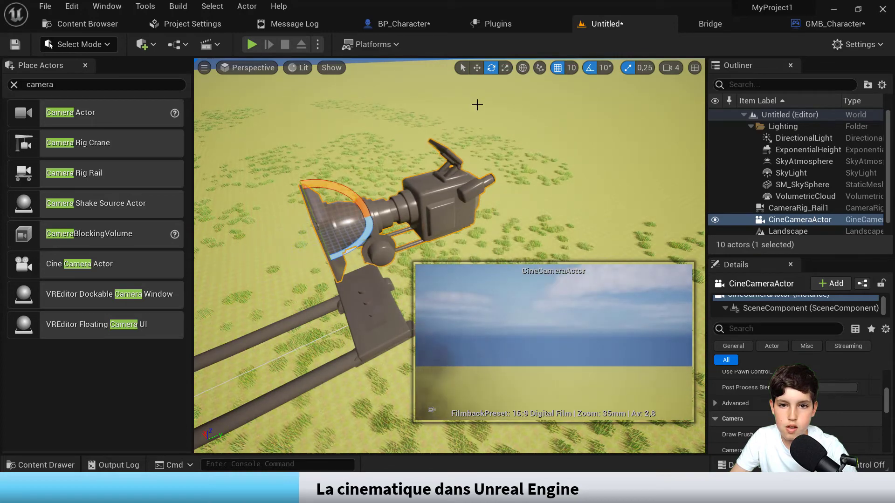
click(477, 68)
right_drag(466, 289, 466, 266)
- Set the cine camera's current focal length to about 35.08 mm
scroll(336, 292, down, 6)
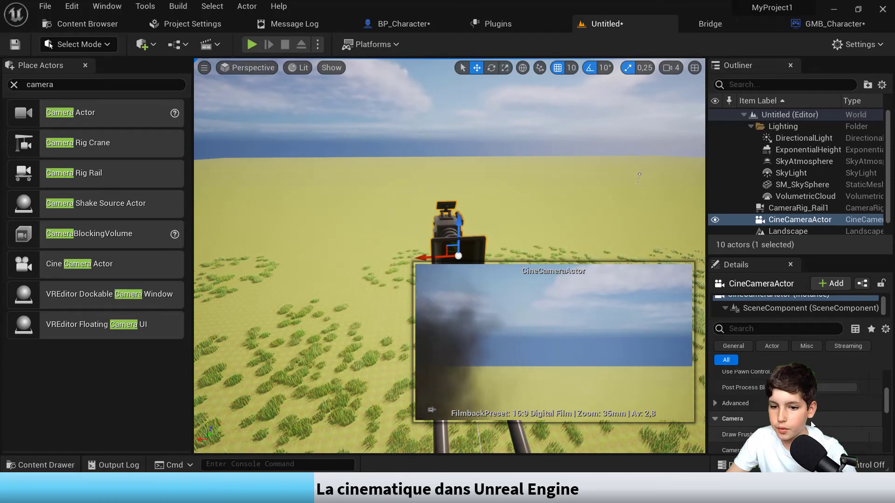
scroll(811, 424, down, 3)
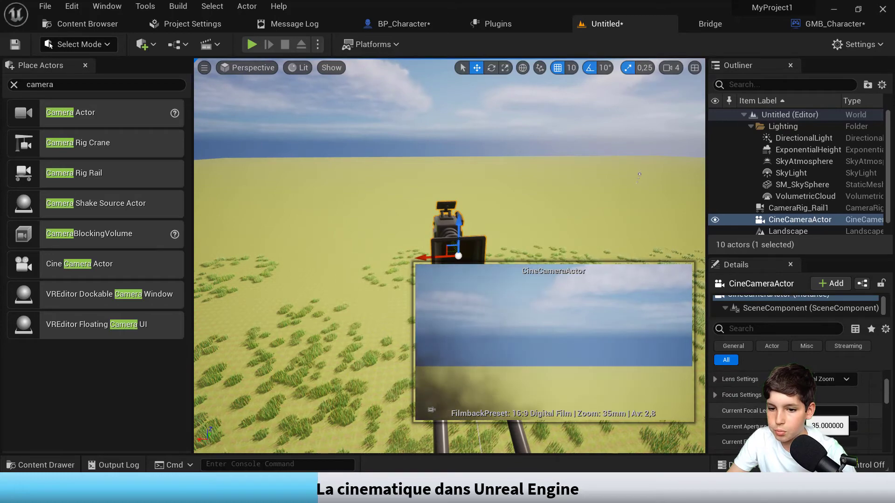
mouse_move(811, 411)
mouse_down()
mouse_move(829, 411)
mouse_move(812, 411)
mouse_up()
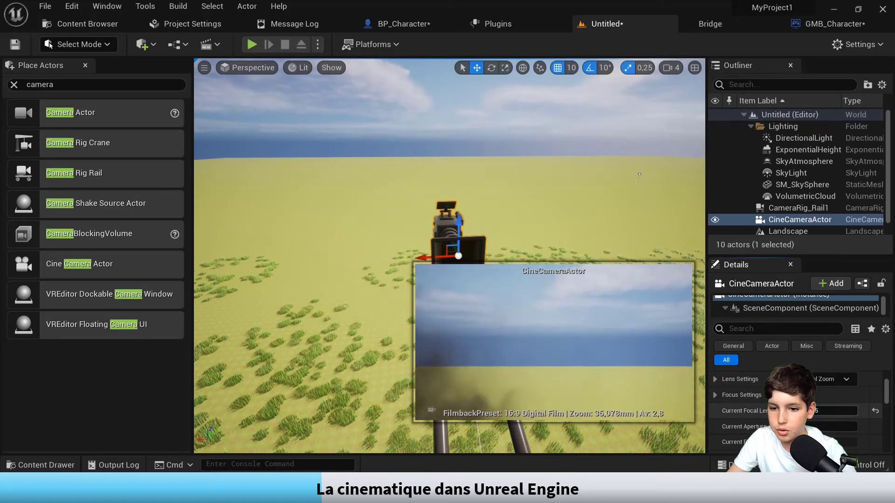
- Attach CineCameraActor to CameraRig_Rail1 as its child so the camera travels with the rail's carriage
right_drag(312, 184, 300, 308)
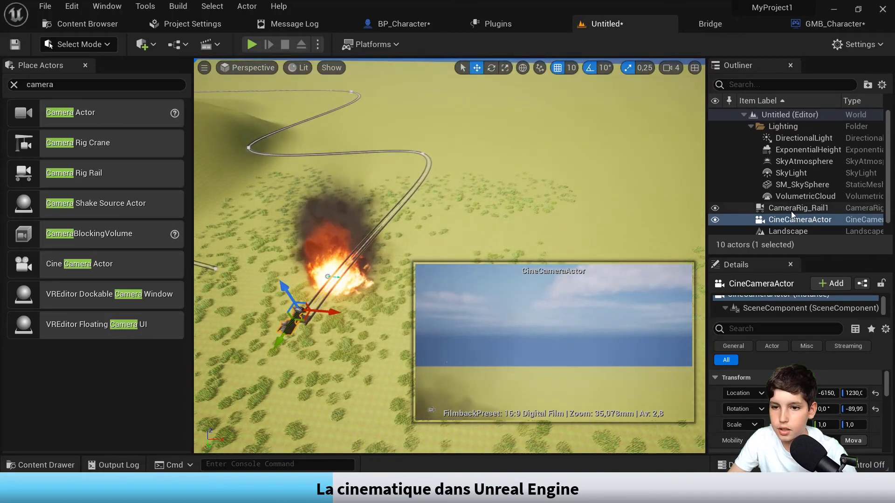
drag(796, 209, 798, 210)
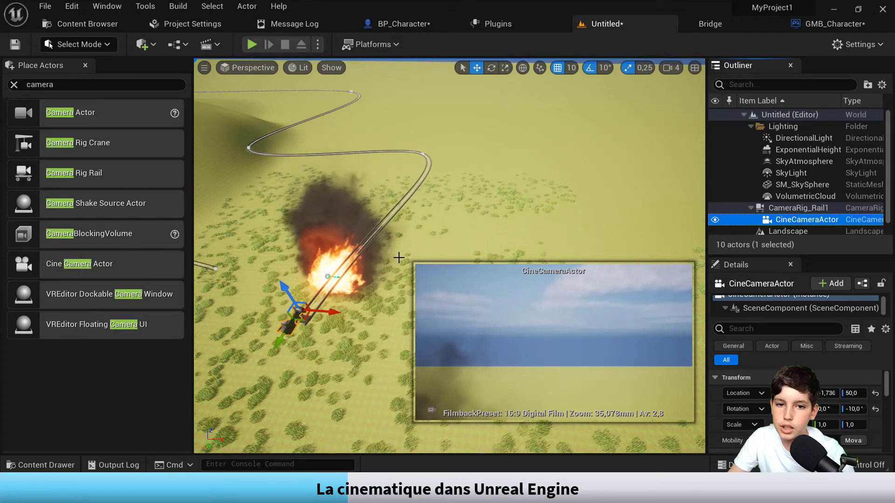
right_drag(399, 257, 391, 224)
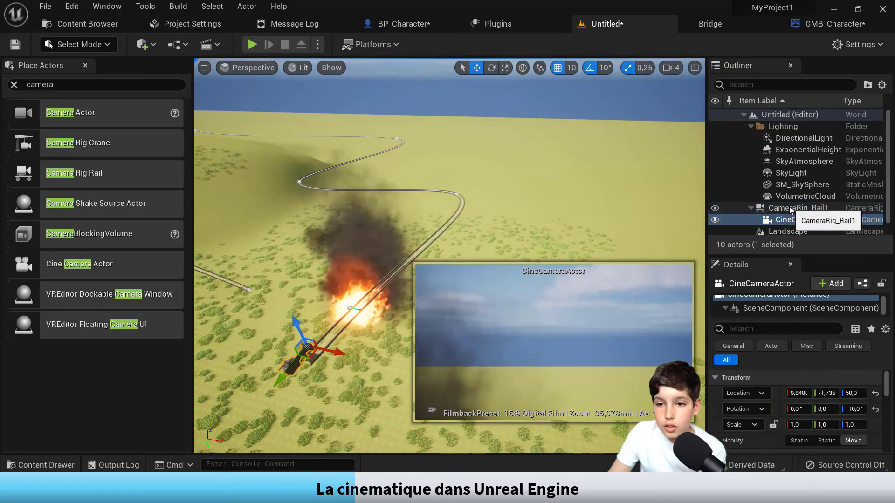
- Test the camera's travel by moving CameraRig_Rail1's current position to 0.0832 and back near the start of the rail
click(791, 209)
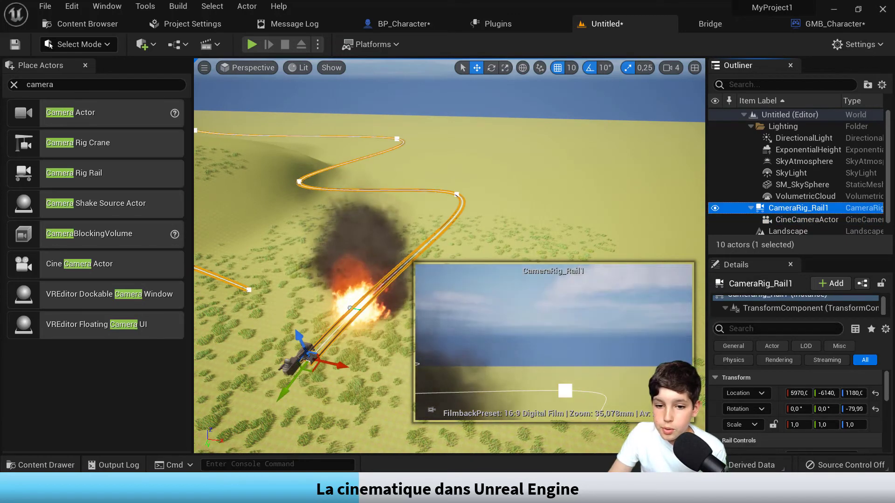
scroll(783, 379, down, 2)
drag(793, 400, 827, 400)
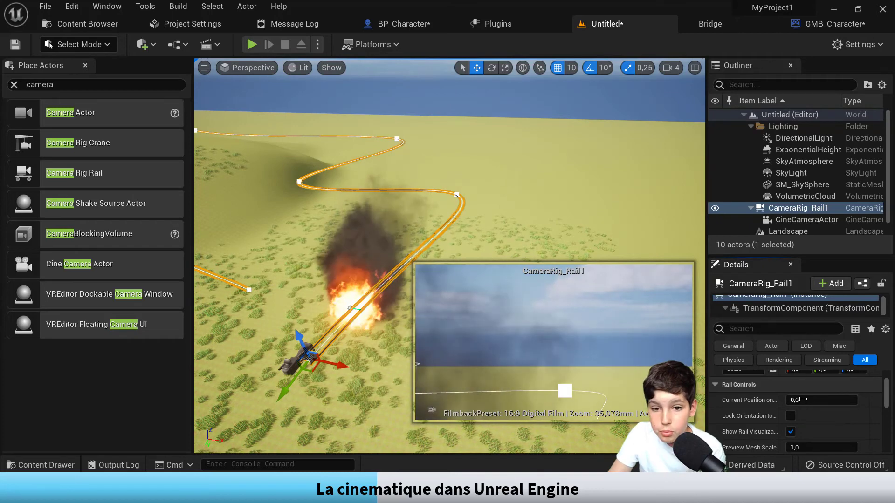
key(Return)
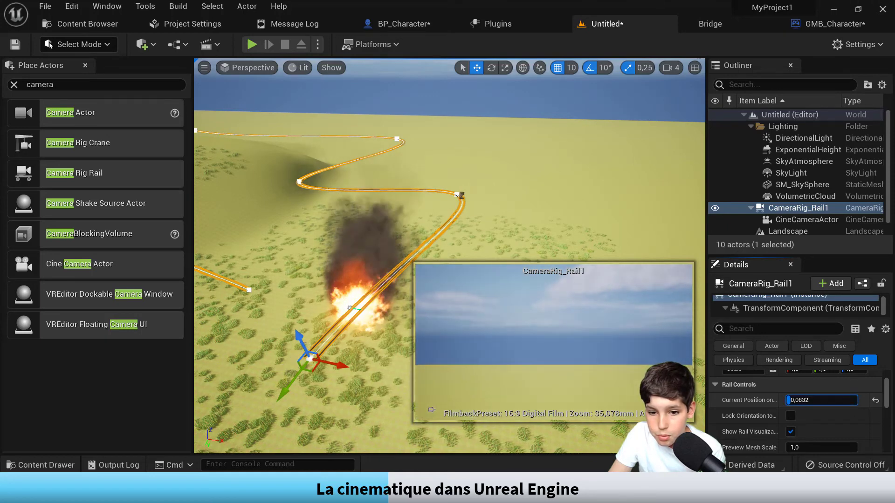
mouse_move(796, 400)
mouse_down()
mouse_move(857, 400)
mouse_move(788, 400)
mouse_up()
right_drag(499, 241, 366, 237)
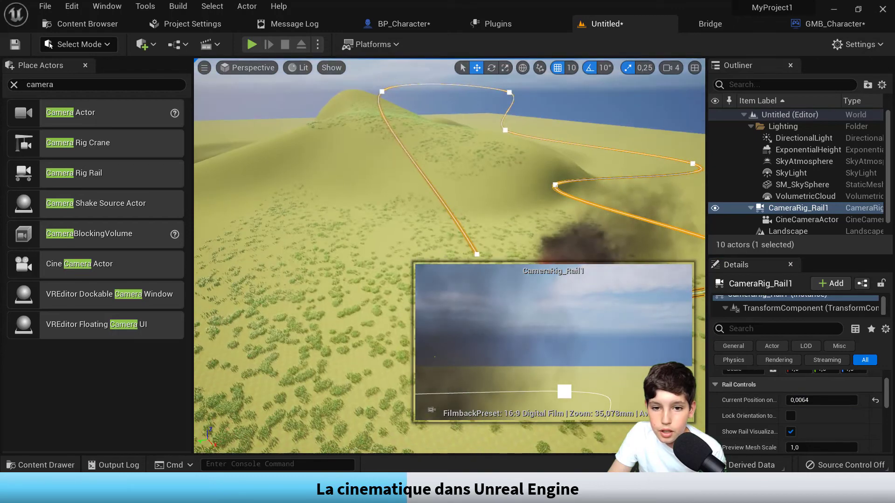
right_drag(334, 182, 378, 182)
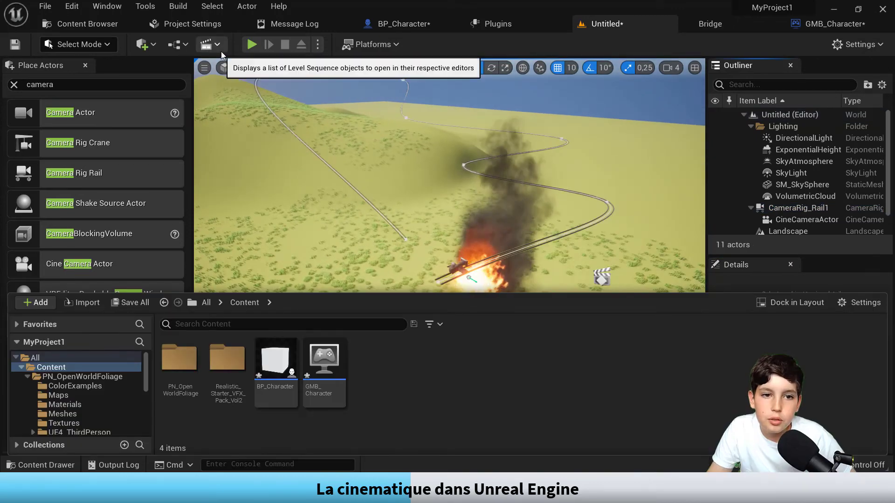
- Create a new level sequence and save it in the Content folder as Sequence1
click(218, 46)
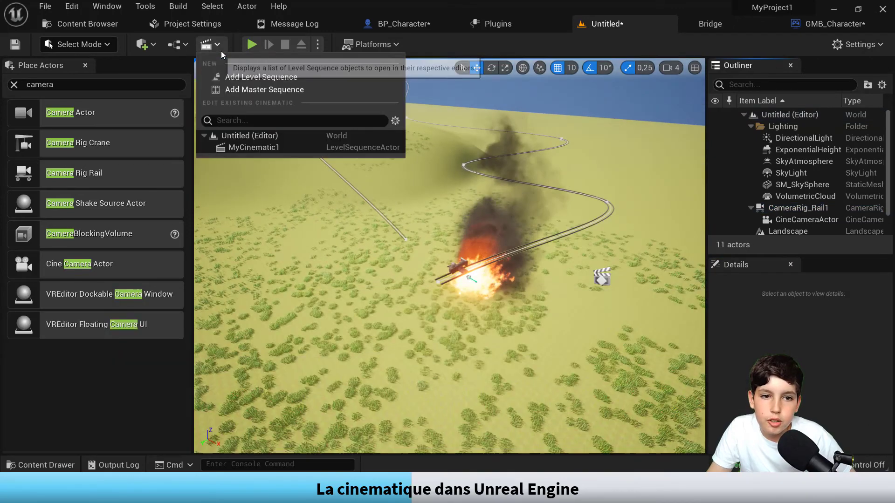
click(256, 78)
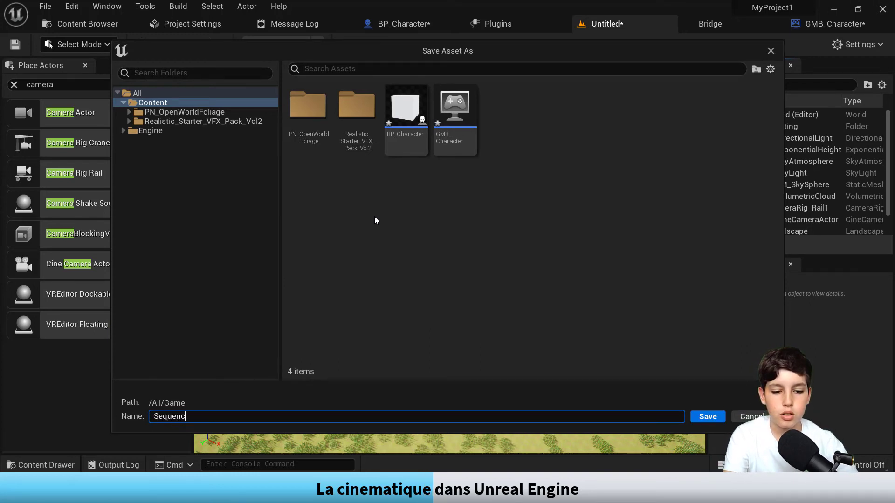
click(706, 417)
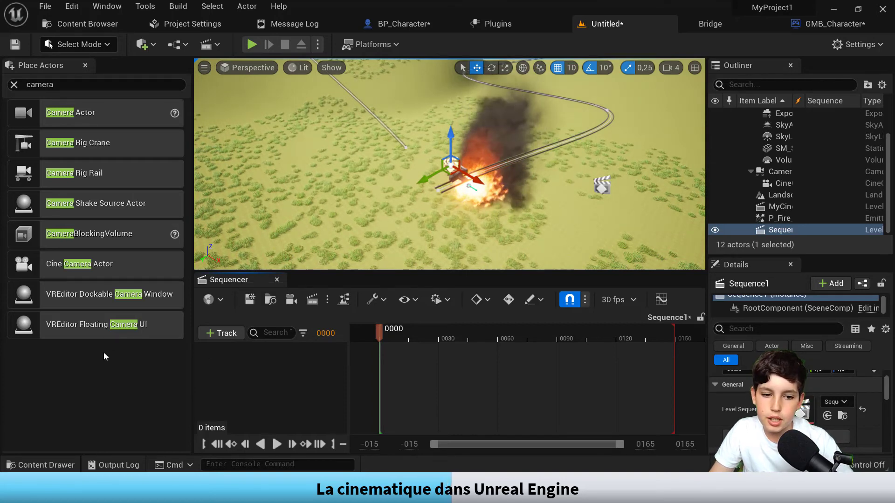
- Add CineCameraActor to the sequence as an actor track
click(225, 333)
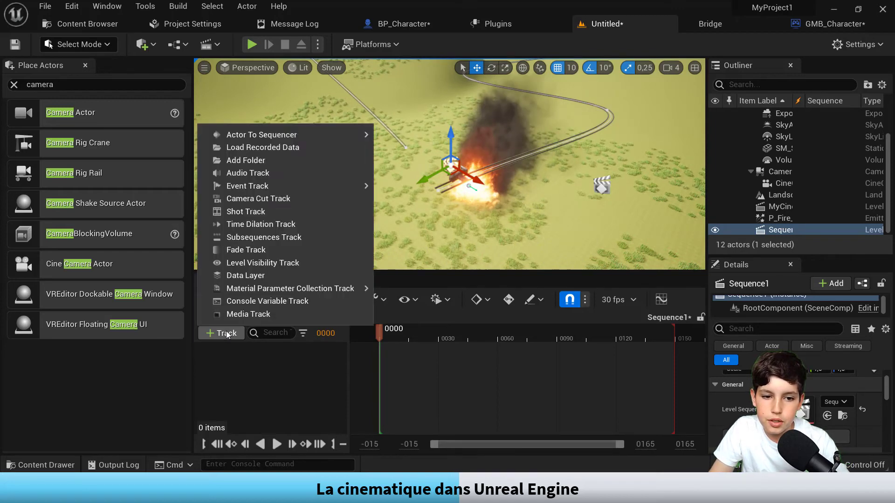
mouse_move(282, 134)
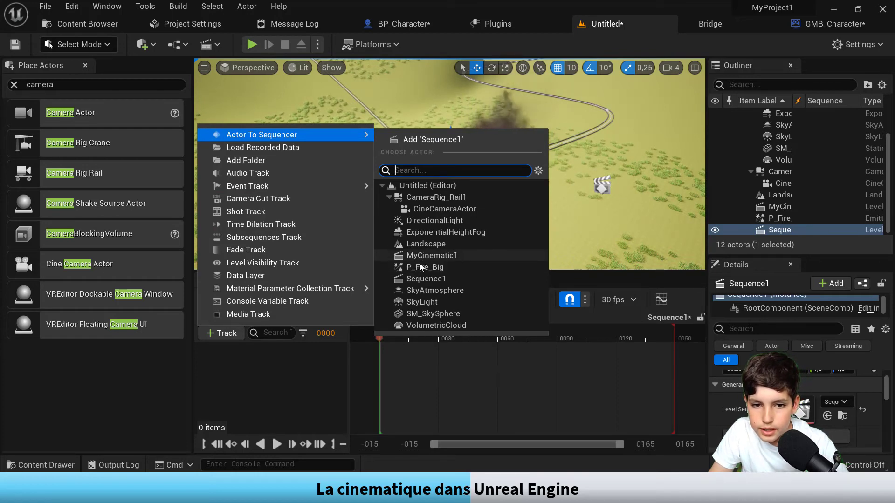
click(425, 208)
click(405, 332)
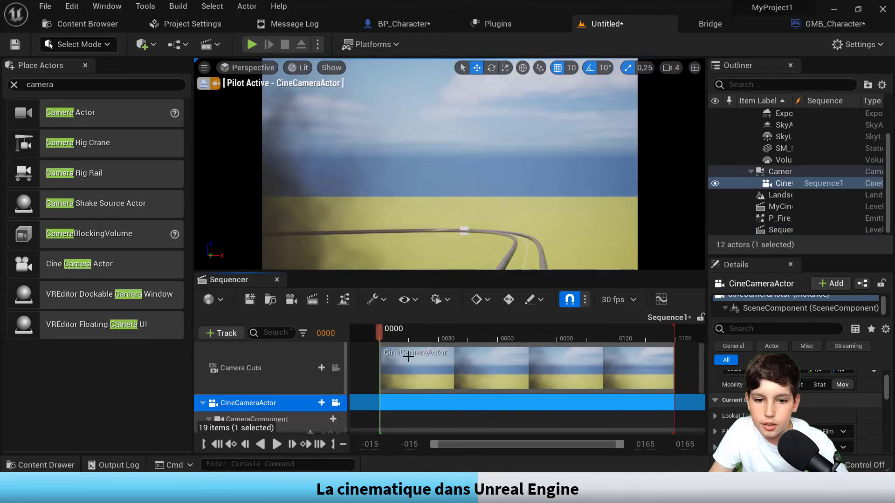
- Close Place Actors to widen the timeline and return the playhead to frame 0
drag(418, 337, 385, 332)
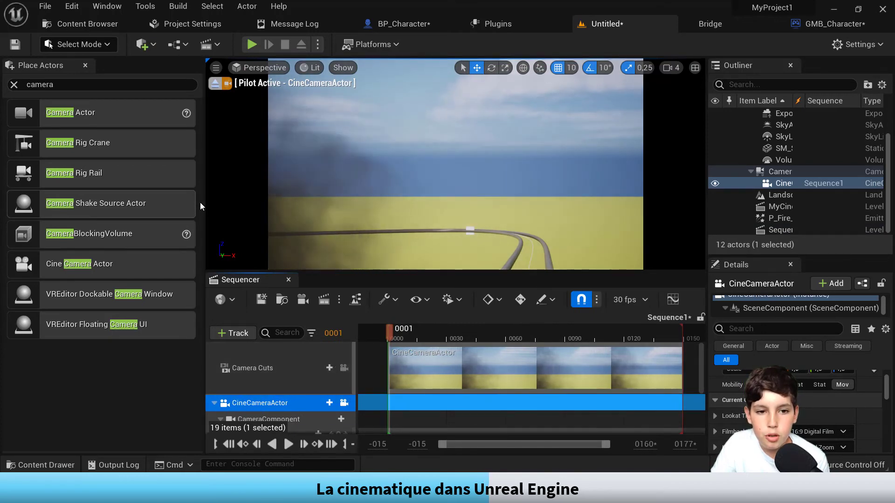
click(85, 66)
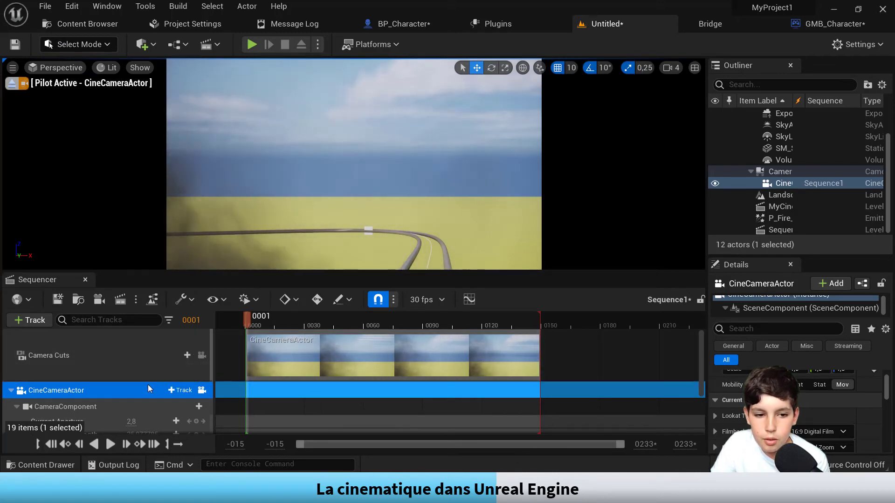
click(240, 319)
click(245, 321)
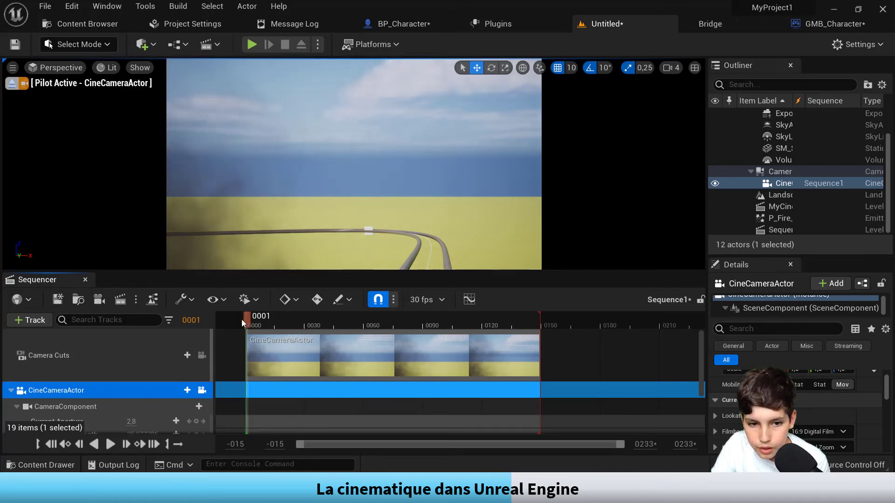
click(245, 320)
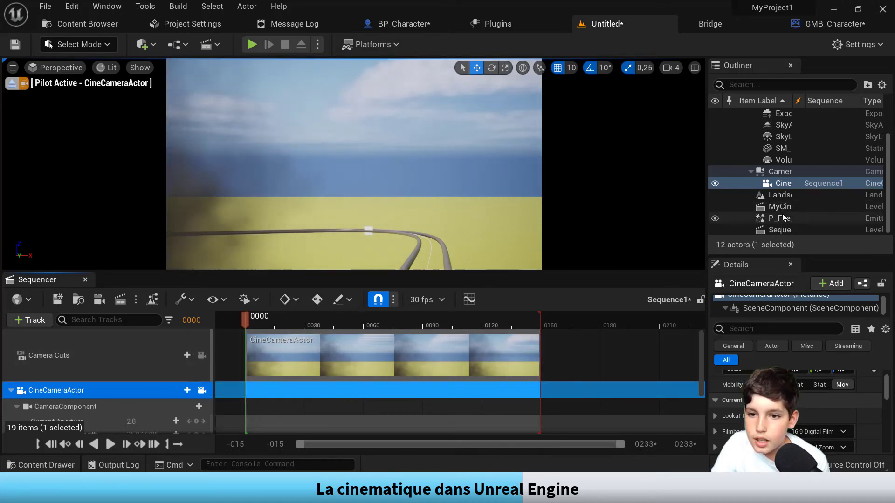
- Look through CineCameraActor's transform and camera settings for a property to keyframe
click(782, 184)
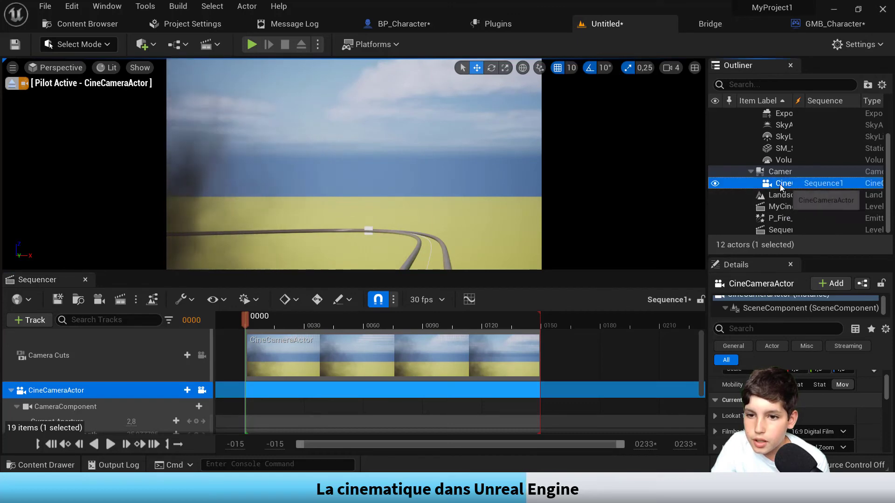
scroll(800, 396, up, 1)
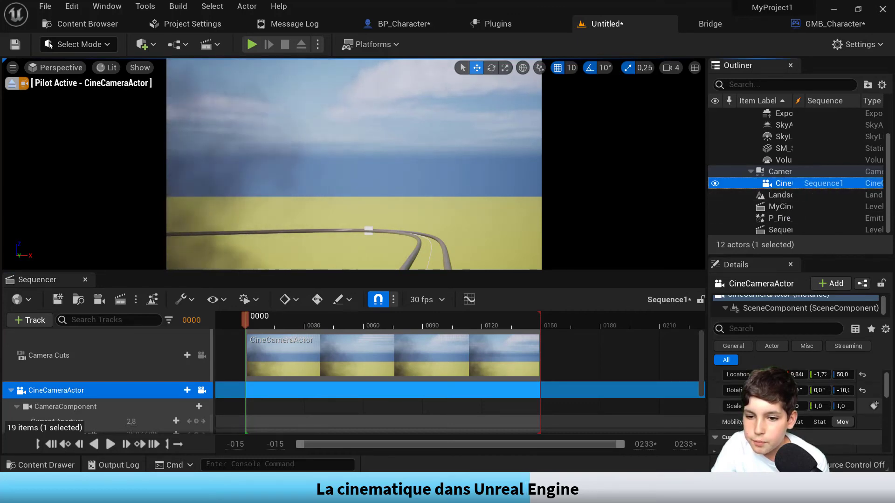
scroll(799, 396, down, 2)
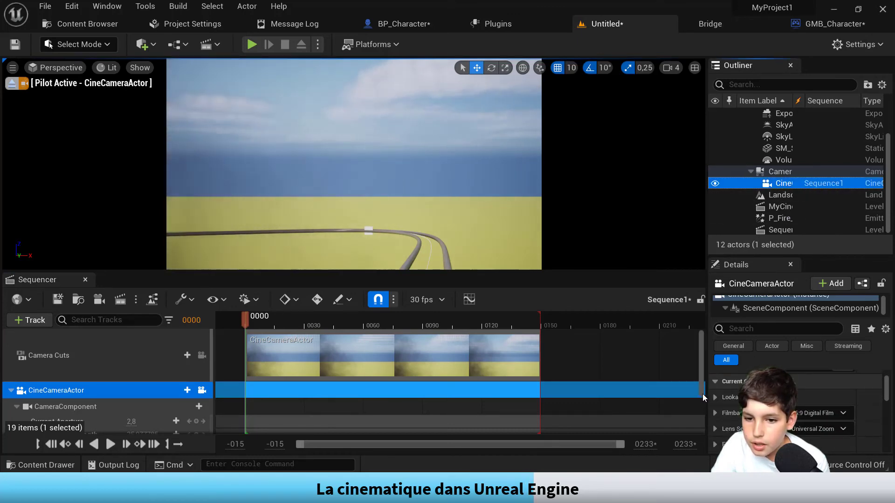
drag(790, 257, 790, 119)
scroll(797, 343, down, 1)
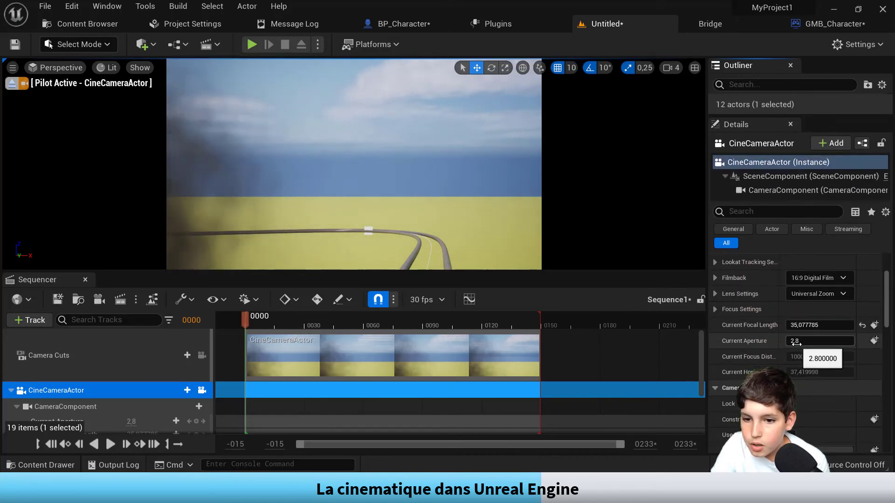
scroll(796, 343, up, 4)
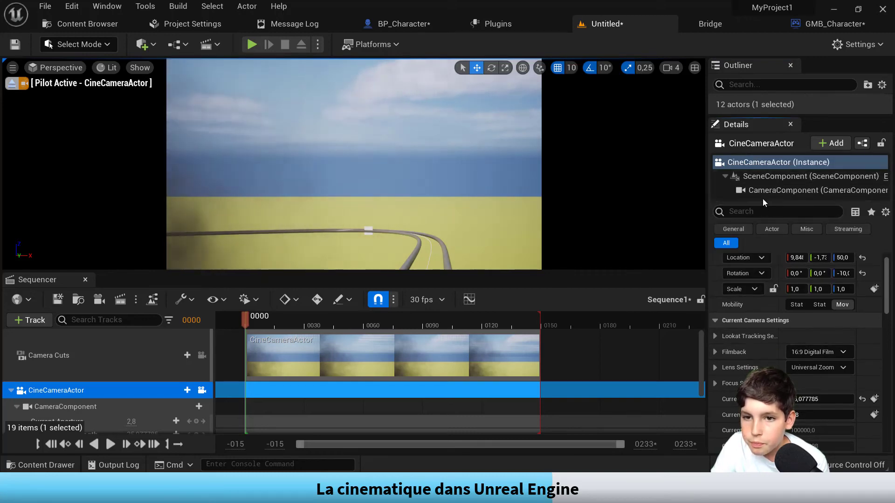
drag(767, 117, 767, 288)
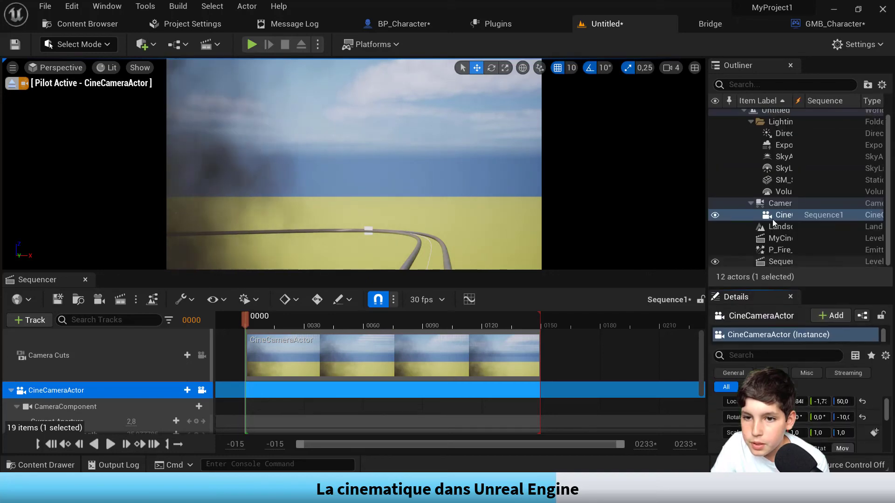
- Keyframe CameraRig_Rail1's Current Position on Rail at 0.0 on frame 0 of the sequence
click(782, 204)
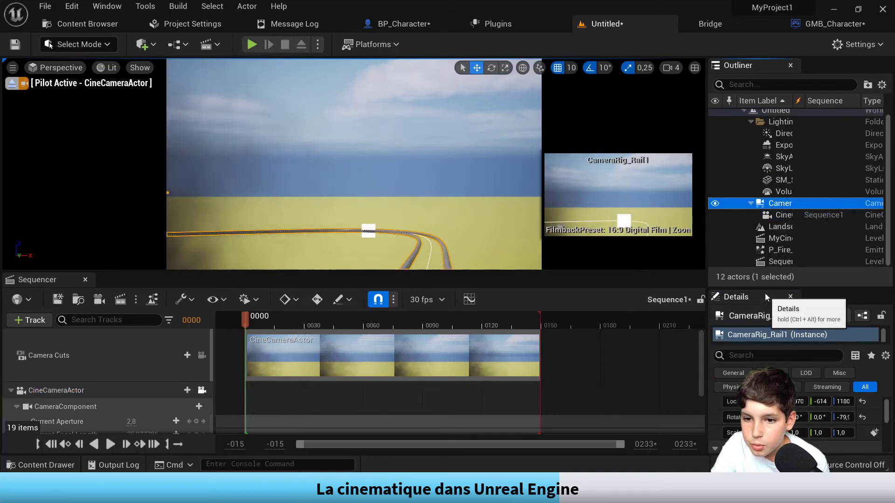
drag(763, 287, 763, 128)
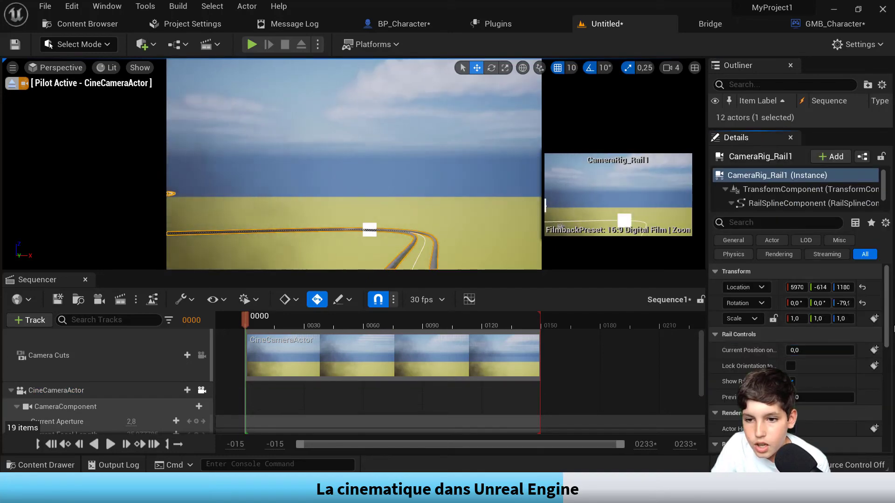
click(875, 350)
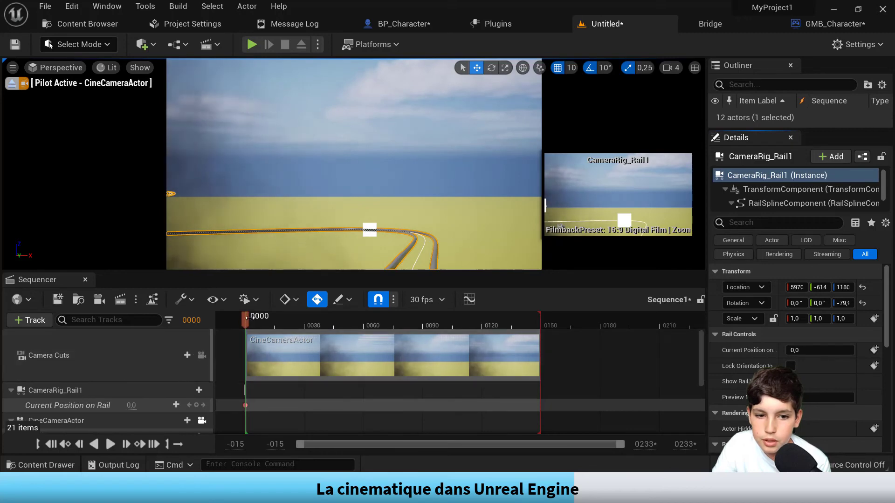
- Try a Current Position on Rail keyframe at frame 150 and delete that keyframe
drag(244, 320, 541, 353)
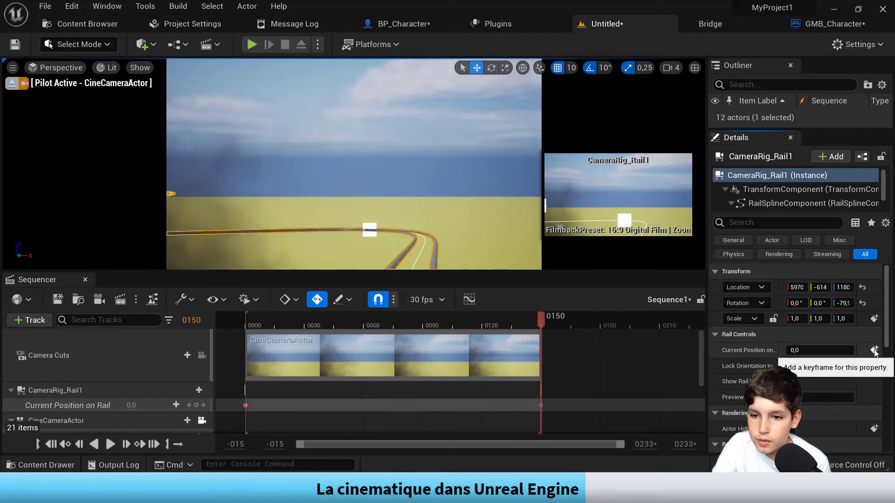
click(811, 349)
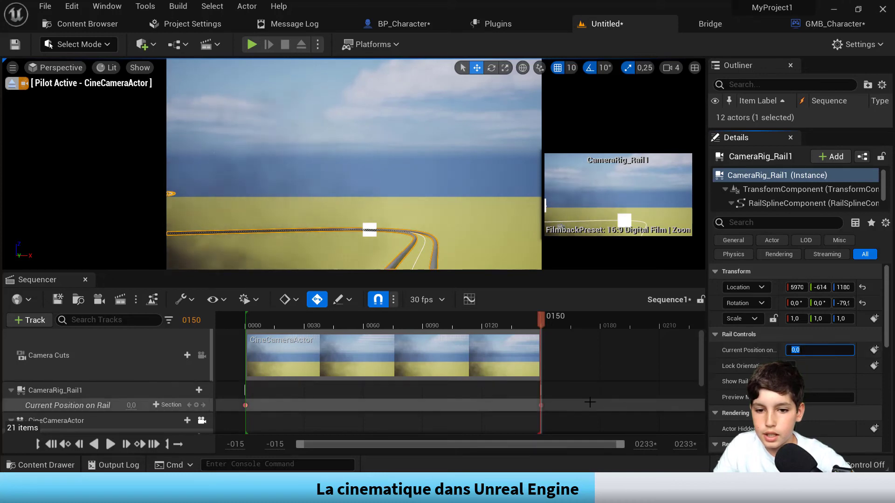
click(541, 407)
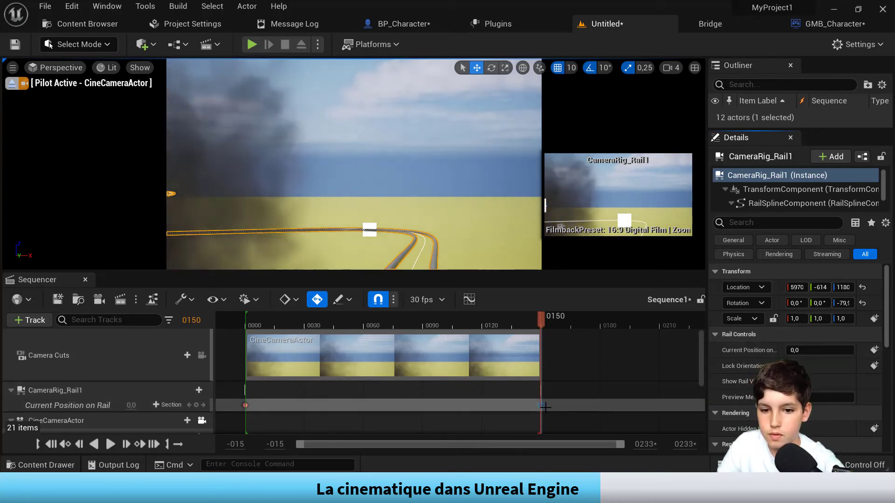
click(551, 408)
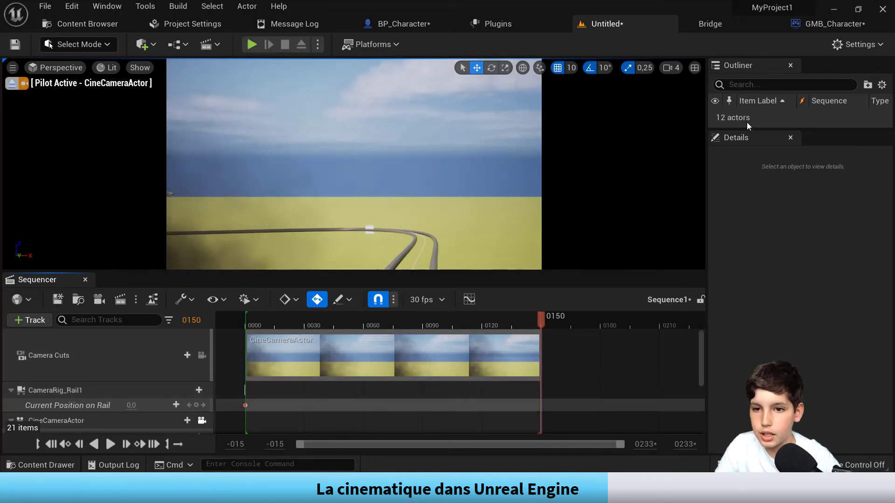
- Keyframe CameraRig_Rail1's Current Position on Rail at 1.0 on frame 150 of the sequence
drag(775, 132, 774, 324)
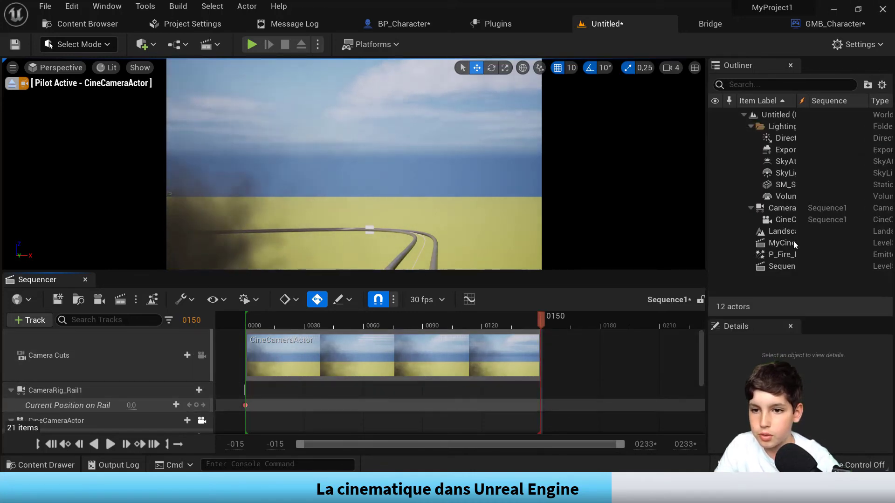
click(774, 209)
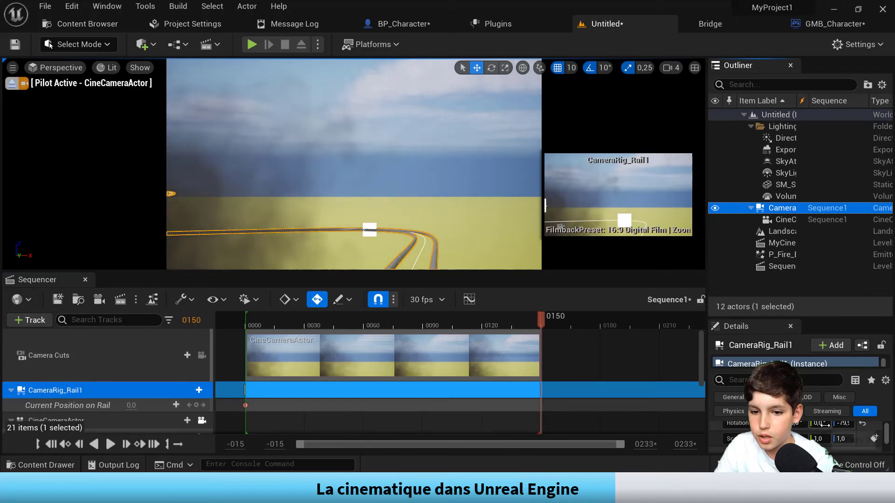
scroll(825, 427, down, 2)
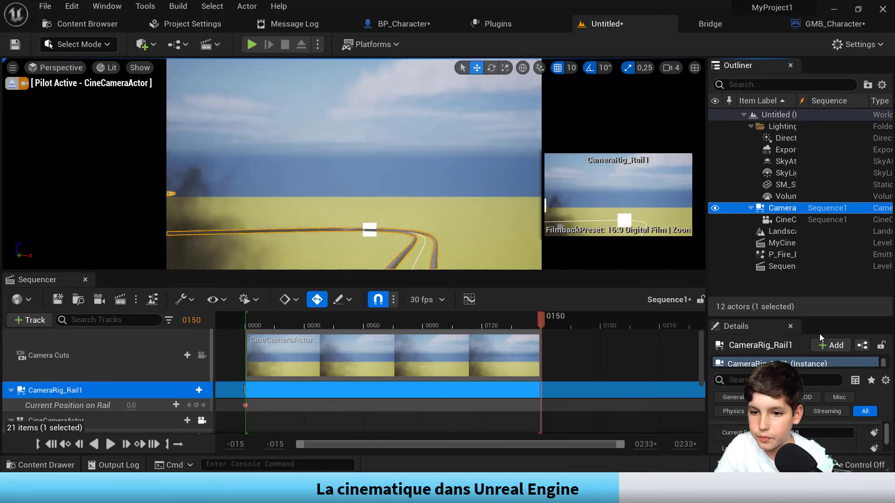
drag(813, 319, 813, 223)
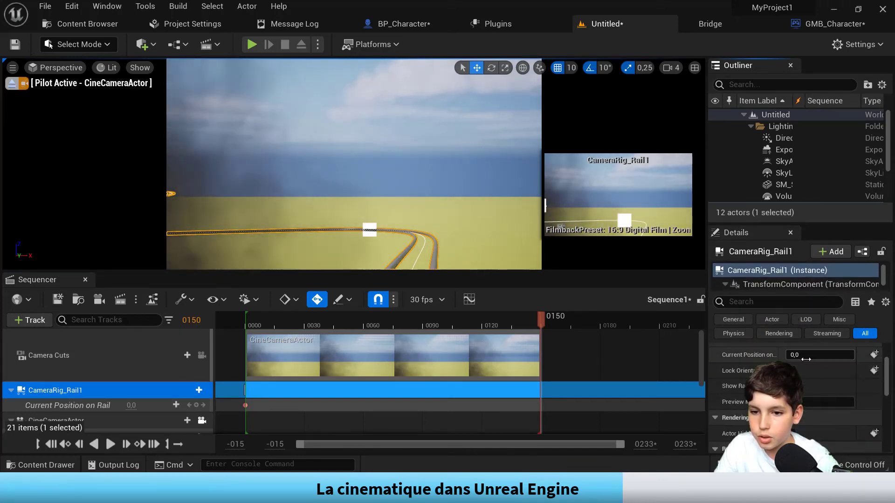
click(806, 355)
text(1)
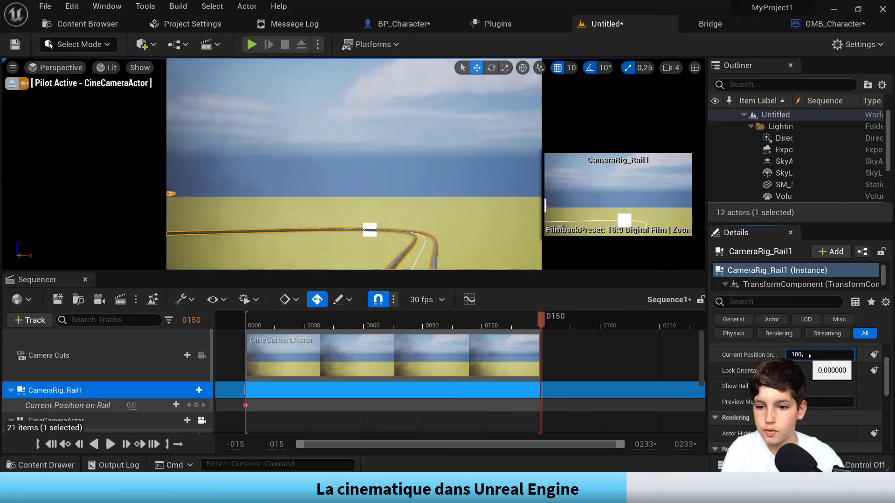
key(Return)
click(873, 355)
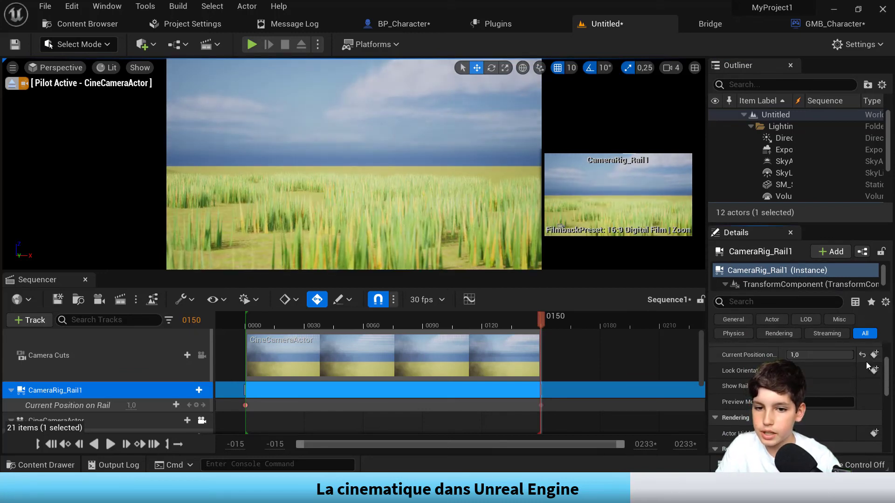
- Test-play the level, stop it, and scrub the sequence back to its start to preview the rail movement
mouse_move(541, 317)
mouse_down()
mouse_move(238, 315)
mouse_move(552, 320)
mouse_move(535, 313)
mouse_up()
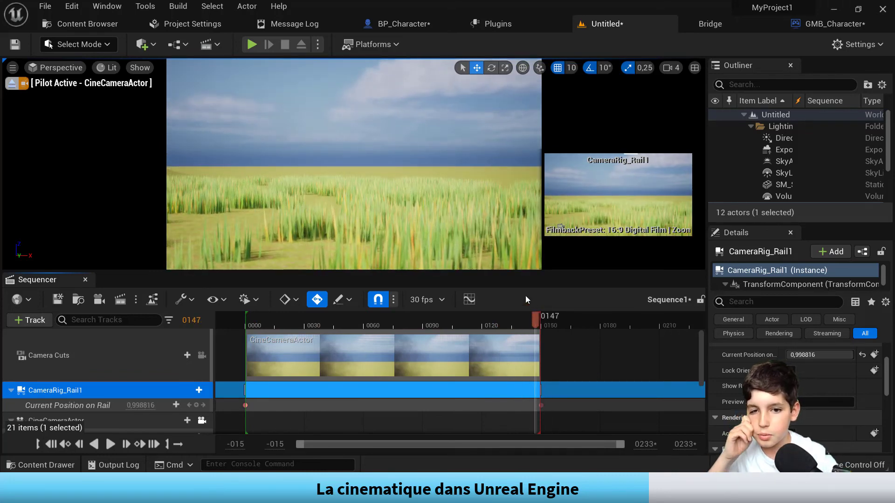
click(252, 43)
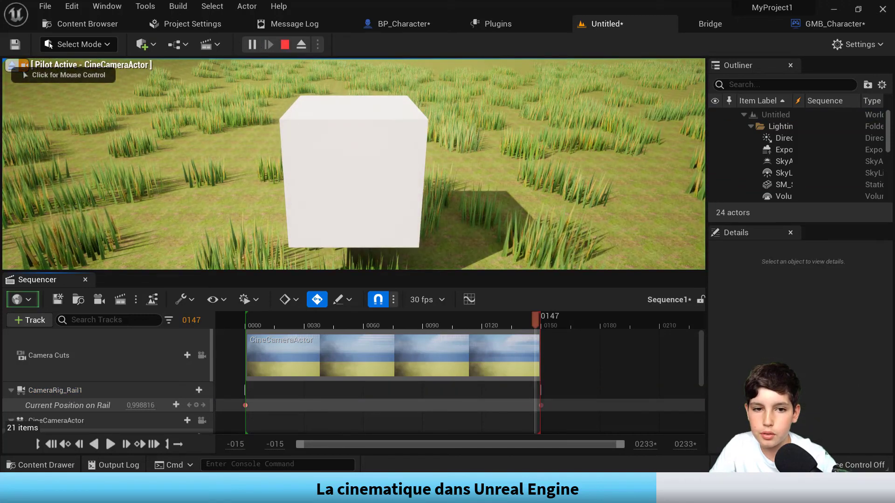
click(353, 164)
key(Escape)
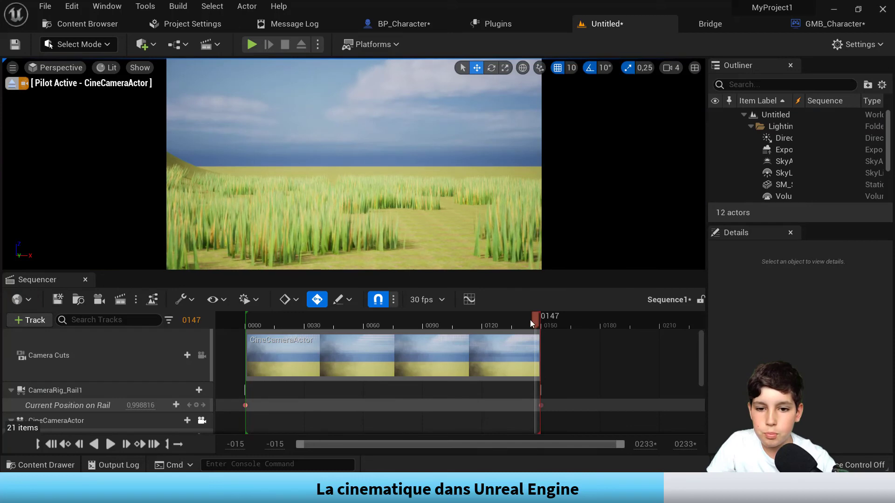
drag(530, 321, 231, 360)
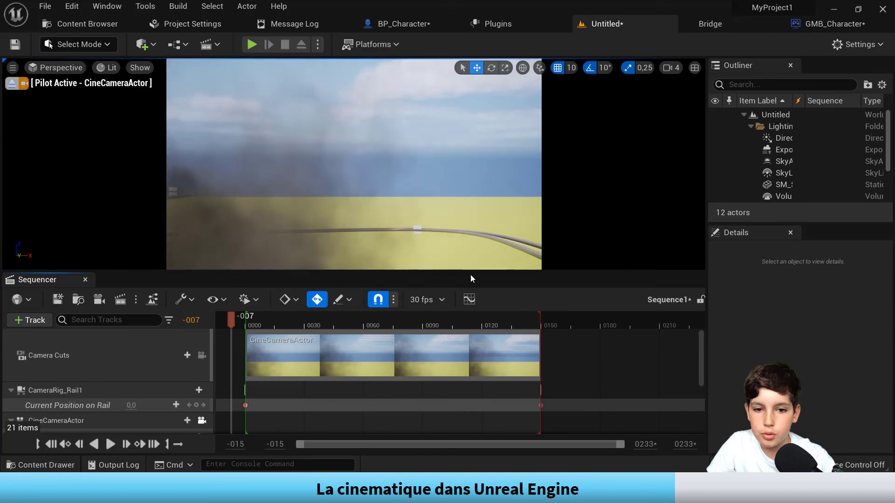
- Save the sequence and close Sequencer
key(ctrl+s)
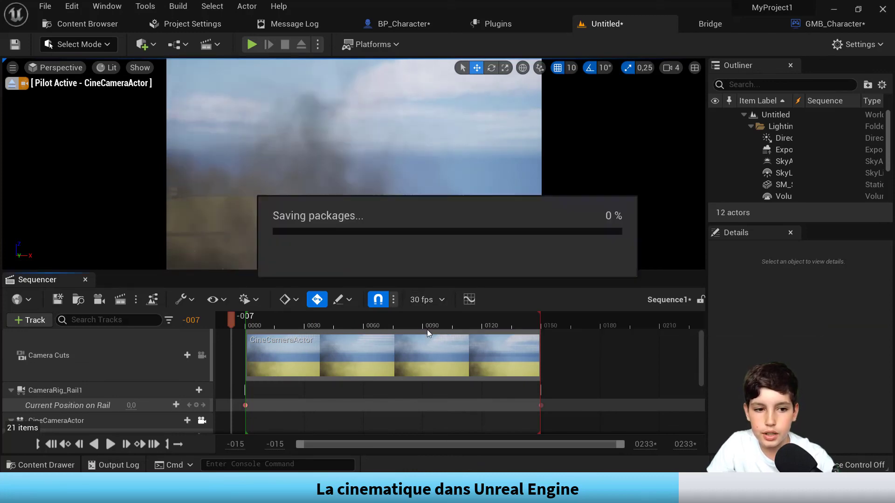
click(85, 280)
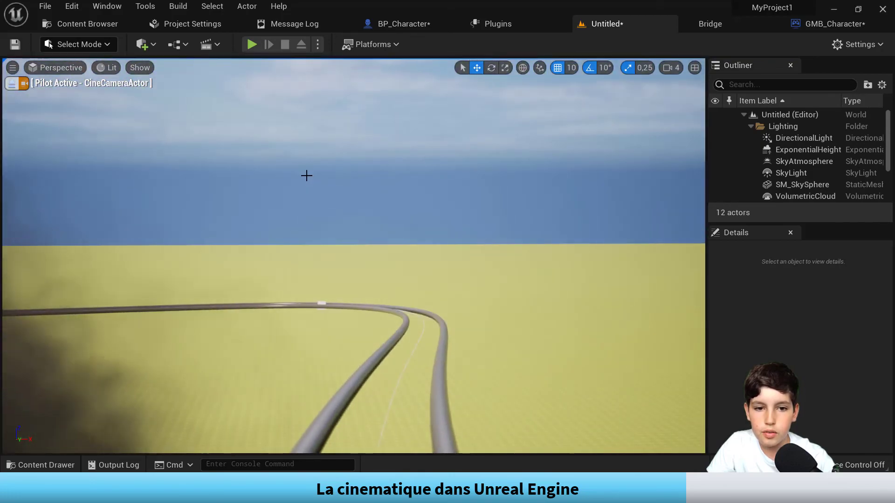
- Stop piloting CineCameraActor and pull the free view back over the fire and the rail
key(s)
right_drag(317, 139, 323, 162)
key(s)
click(11, 84)
right_drag(68, 149, 69, 184)
key(s)
key(s)
key(w)
right_drag(306, 70, 305, 103)
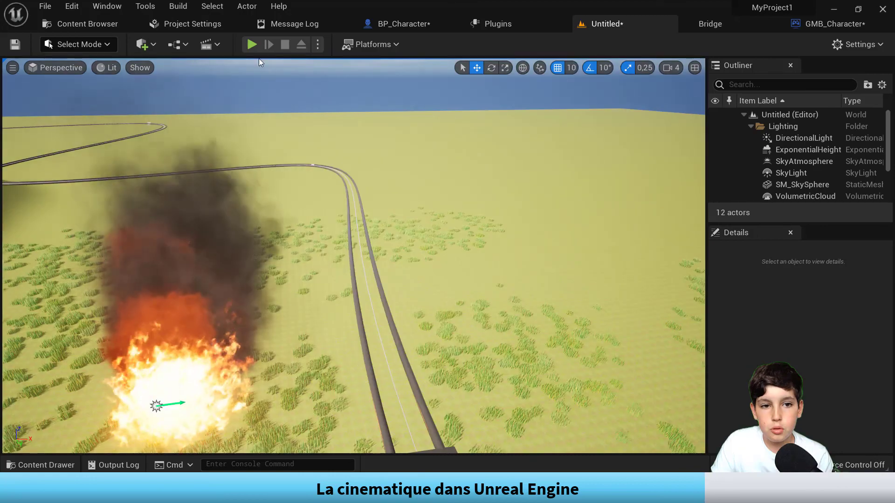
- Open the Level Blueprint and add a Disable Input node driven by Event BeginPlay, aligned beside it
click(177, 44)
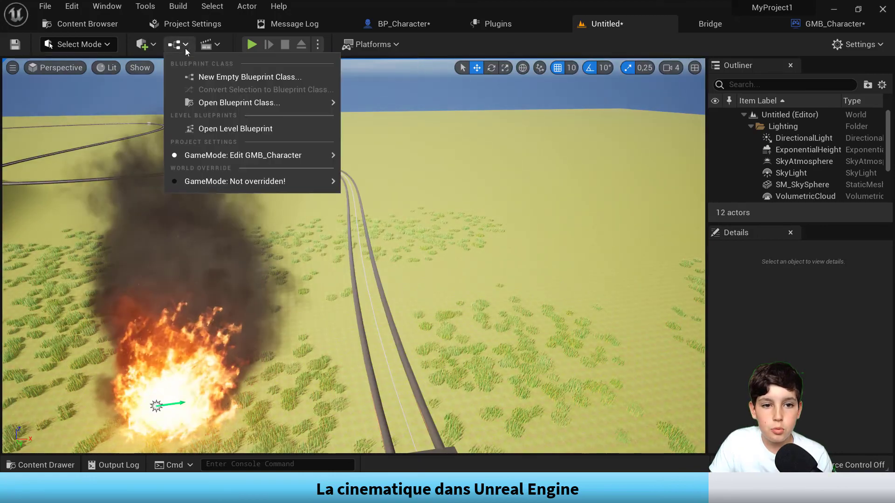
click(230, 133)
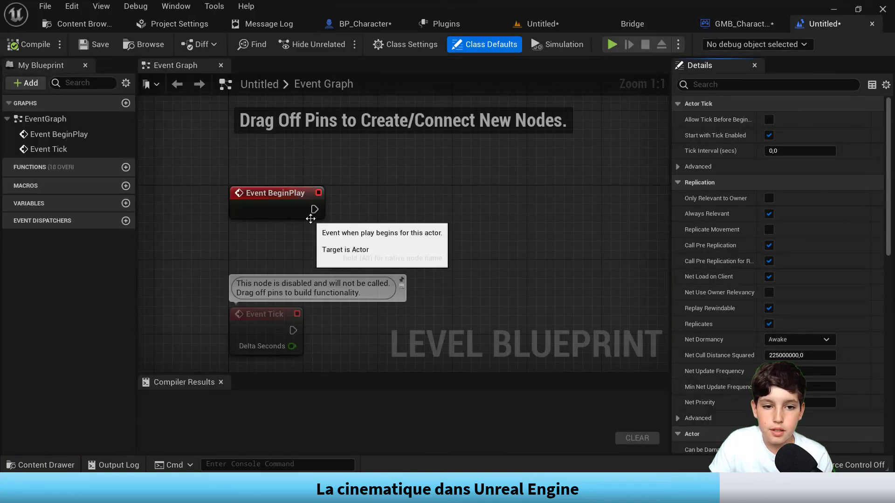
right_drag(343, 162, 263, 184)
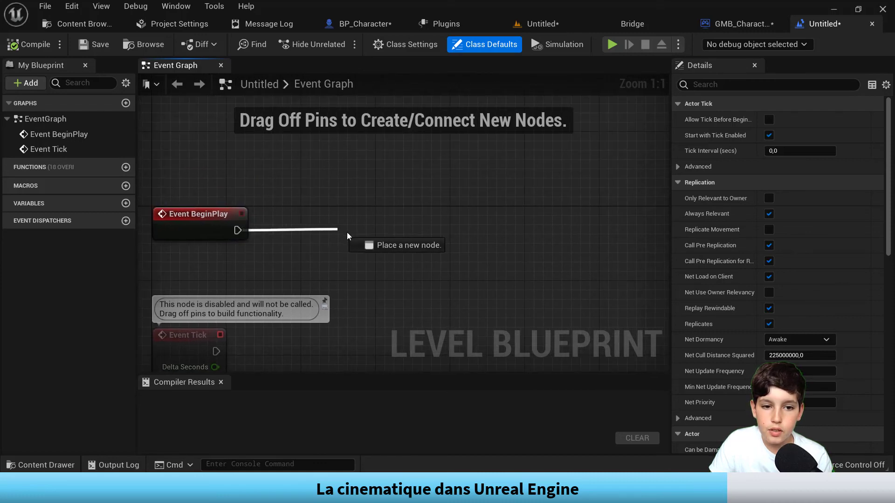
drag(399, 237, 403, 236)
text(disa)
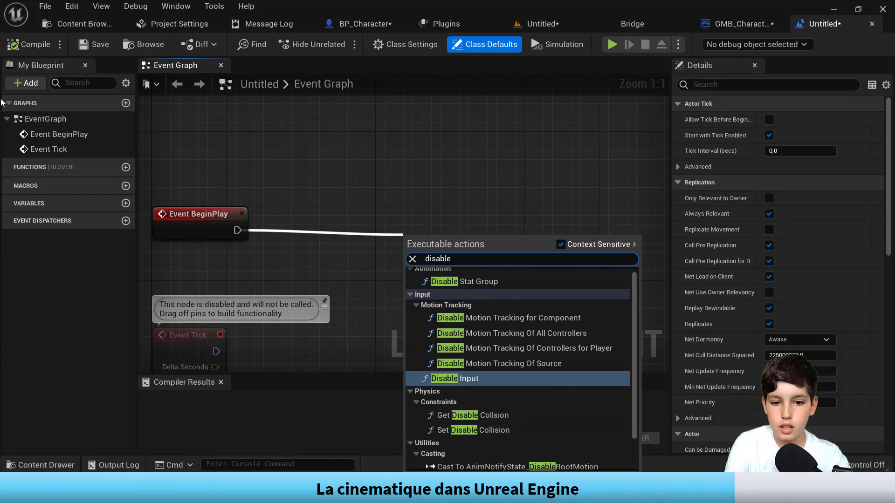
text(ble)
key(Return)
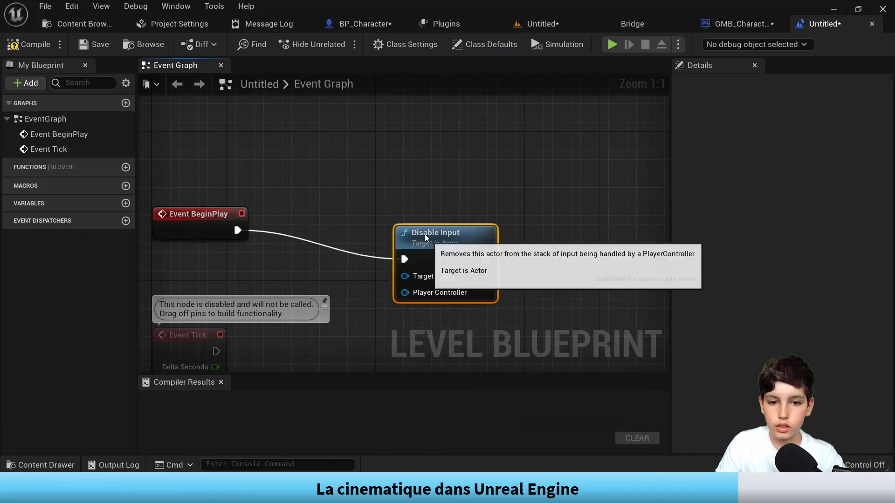
drag(429, 255, 402, 227)
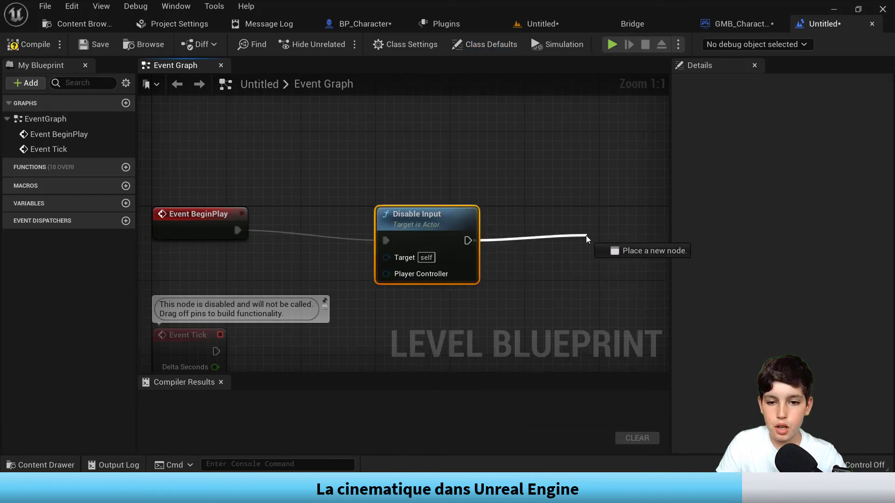
- Add a Create Level Sequence Player node after Disable Input and set its Level Sequence to Sequence1
drag(587, 239, 581, 233)
text(create)
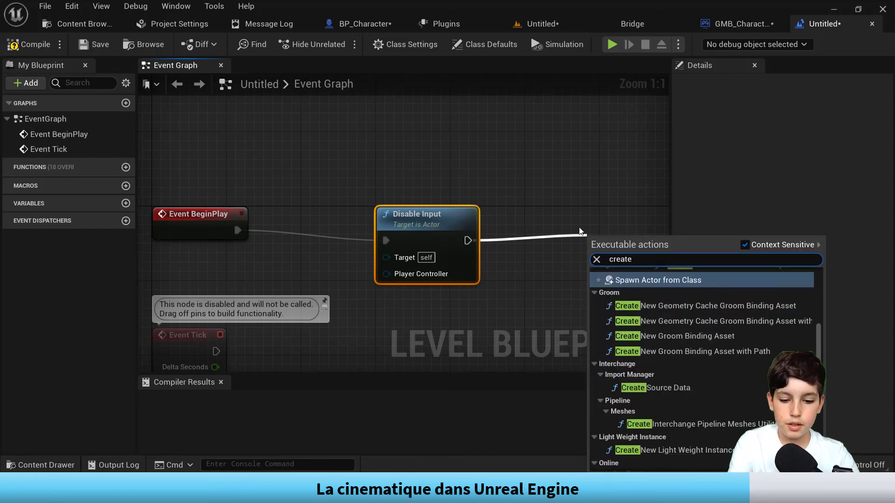
text( level)
key(Return)
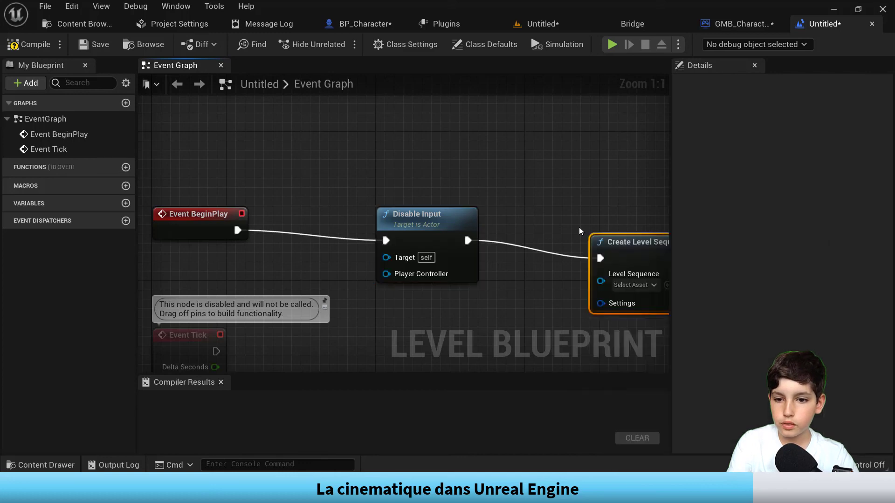
click(635, 284)
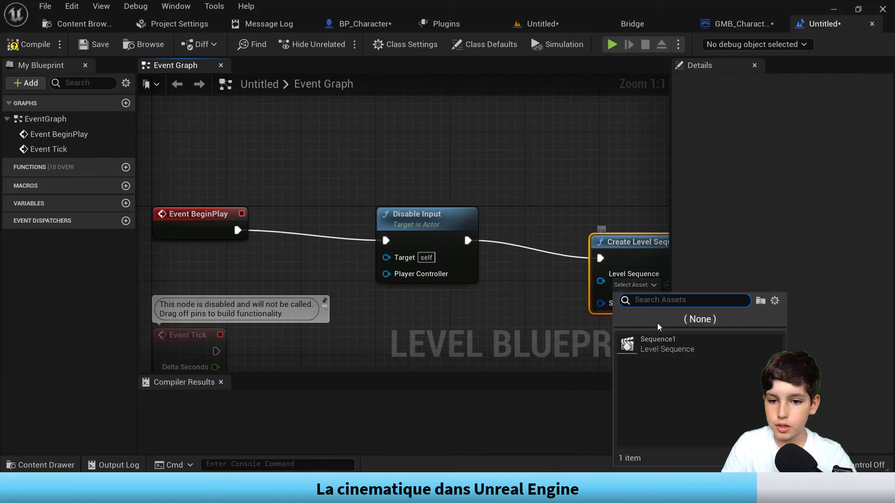
click(650, 345)
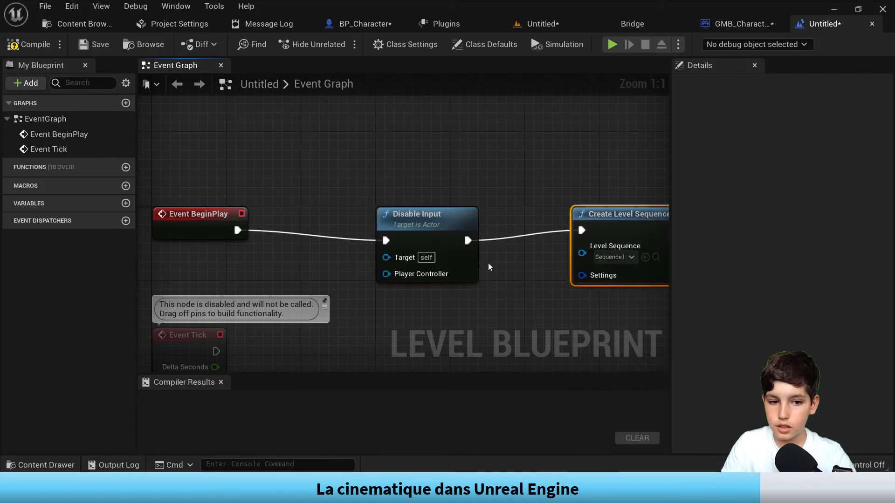
- Feed Disable Input's Target from a Get Player Pawn node placed below Event BeginPlay
right_drag(526, 322, 361, 201)
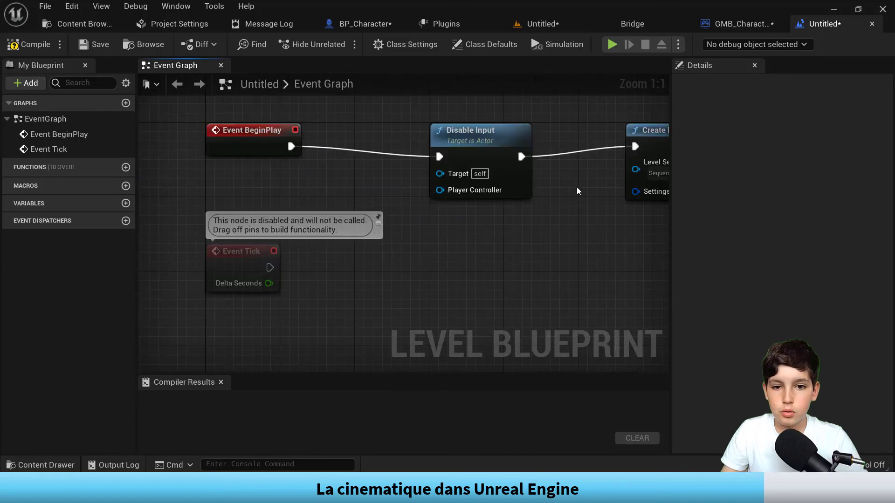
drag(434, 169, 416, 195)
drag(373, 168, 373, 167)
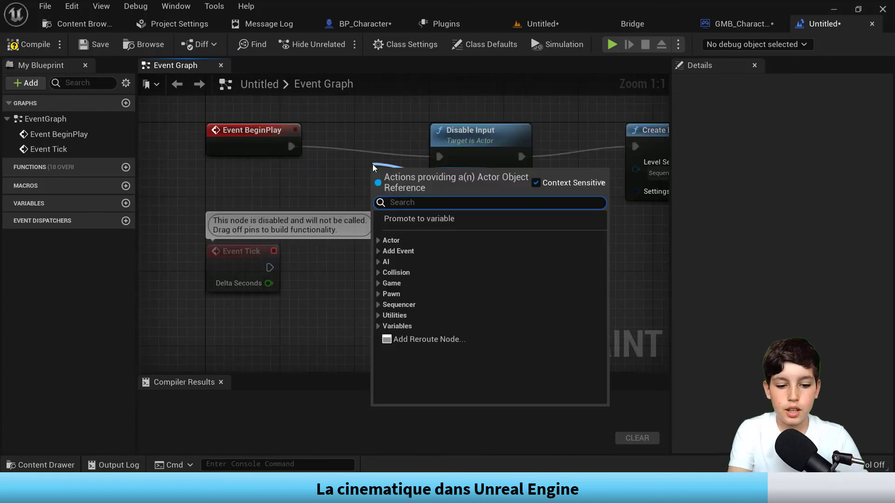
text(get)
key(Return)
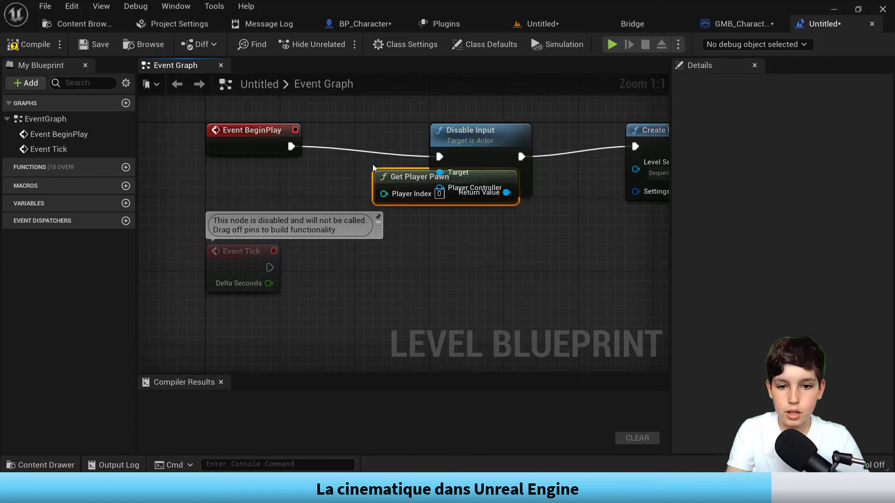
drag(399, 177, 284, 169)
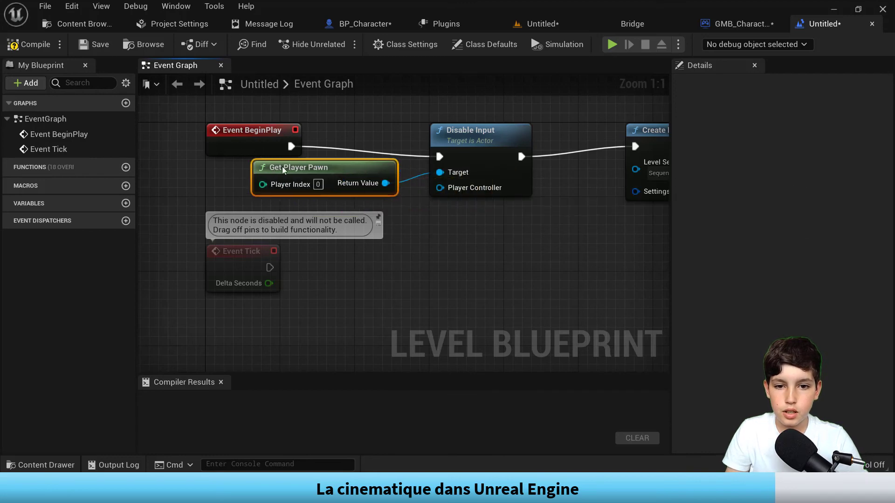
- Feed Disable Input's Player Controller from a Get Player Controller node placed below Get Player Pawn
drag(431, 187, 418, 229)
drag(359, 247, 359, 248)
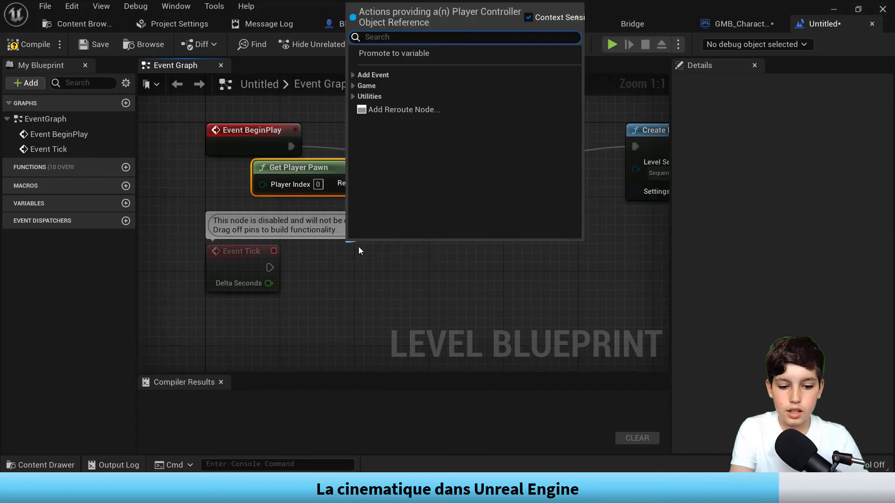
text(get)
key(Return)
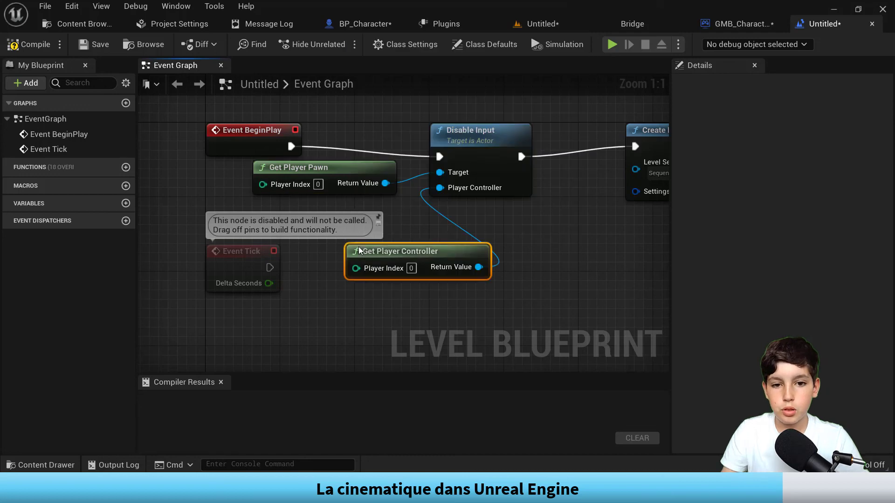
drag(411, 254, 318, 217)
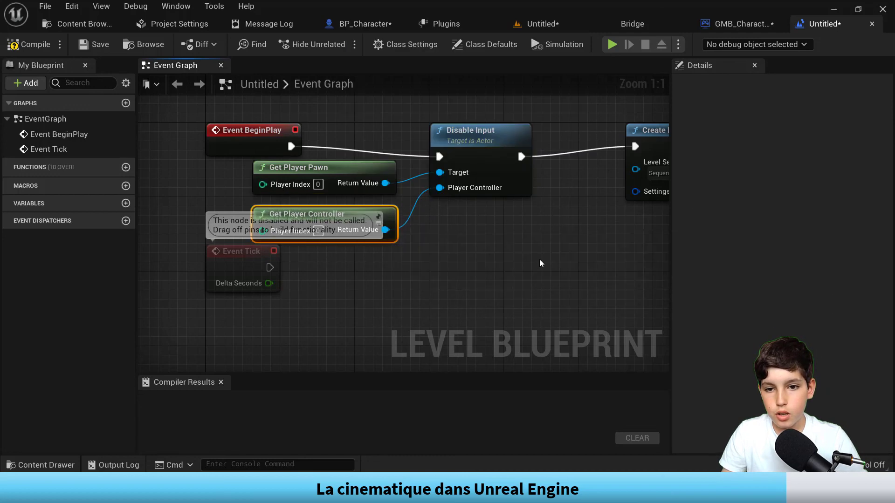
- Add a Delay node after Create Level Sequence Player with a duration of 5.5 seconds
right_drag(539, 261, 90, 288)
drag(328, 173, 462, 204)
text(dela)
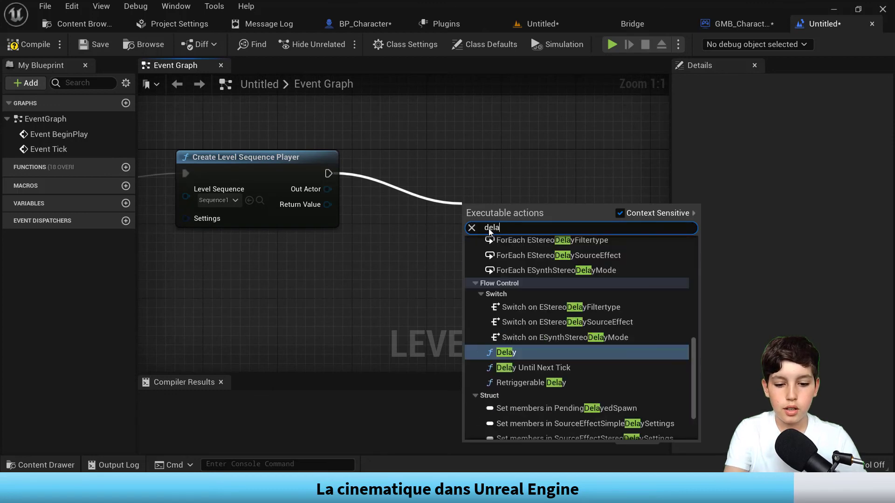
text(y)
key(Return)
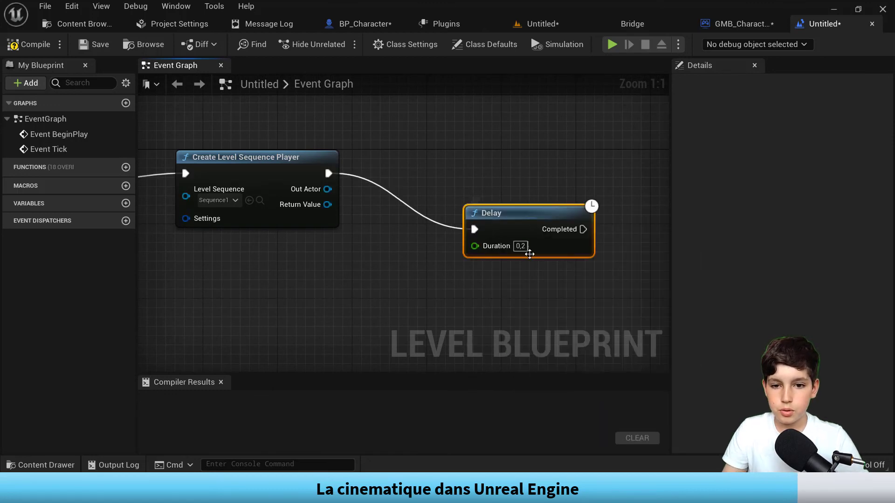
click(520, 246)
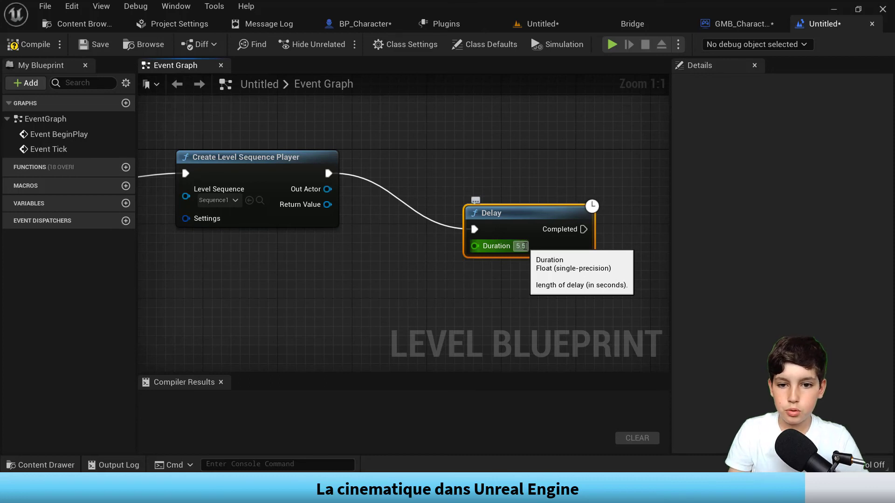
- Add an Enable Input node after the Delay node's Completed output and compile the Level Blueprint
right_drag(629, 211, 429, 247)
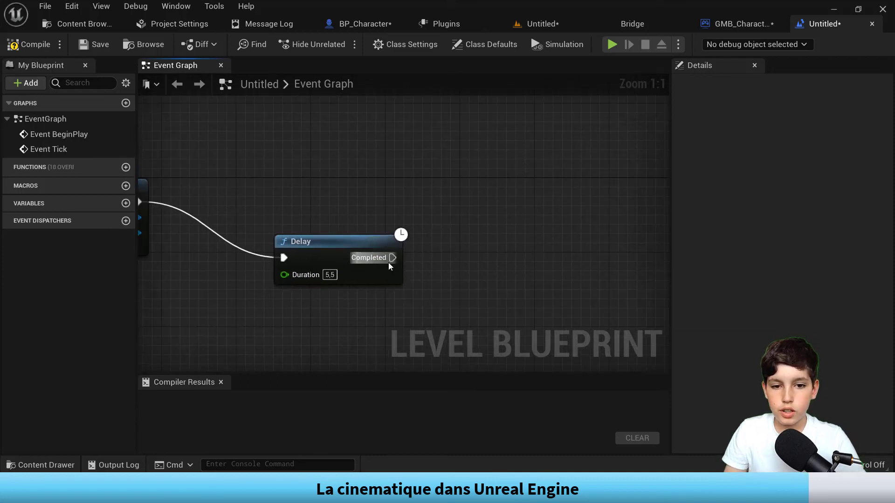
drag(507, 237, 507, 236)
text(enal)
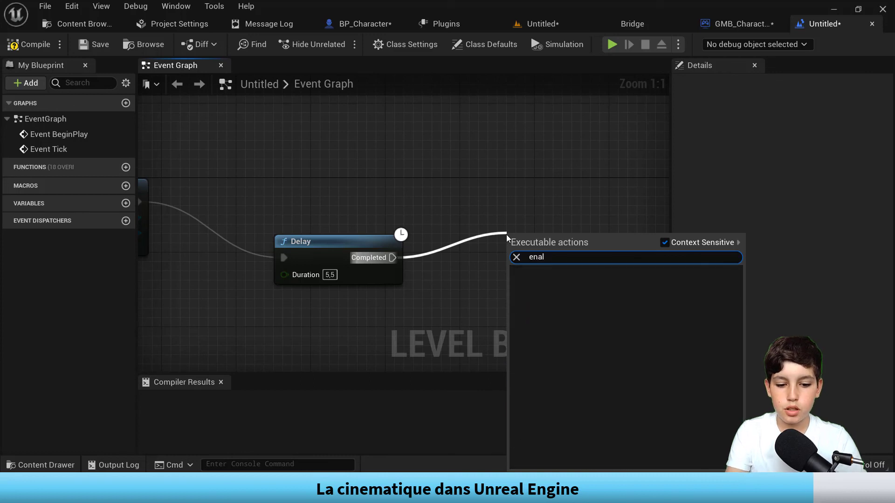
key(BackSpace)
text(ble)
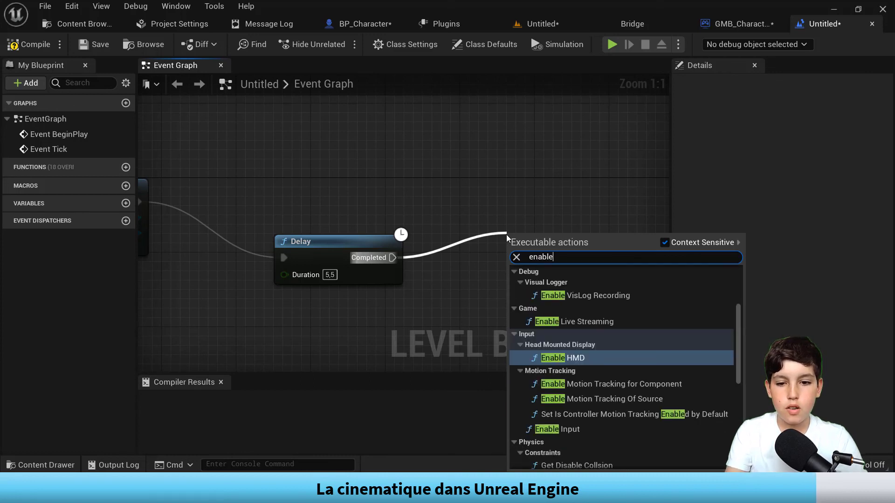
text( input)
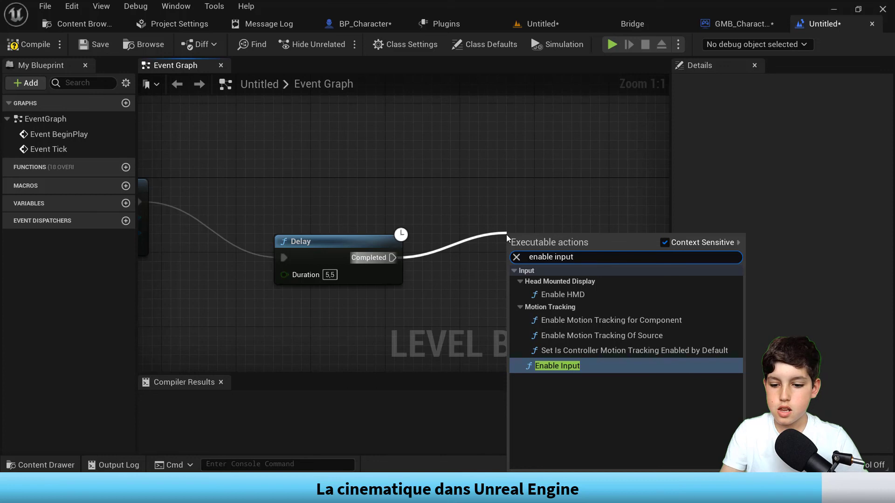
key(Return)
right_drag(441, 168, 665, 189)
click(8, 43)
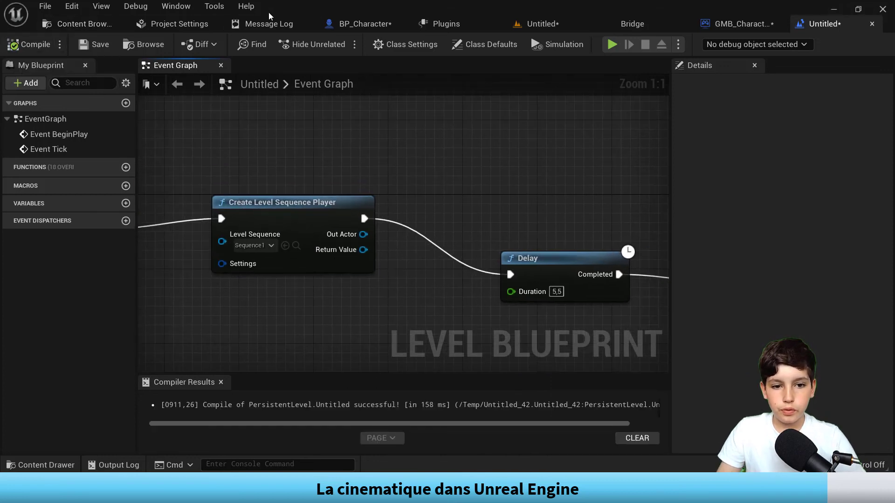
- Insert a Play node between Create Level Sequence Player and Delay, moving the Delay node clear of it
right_drag(466, 116, 412, 142)
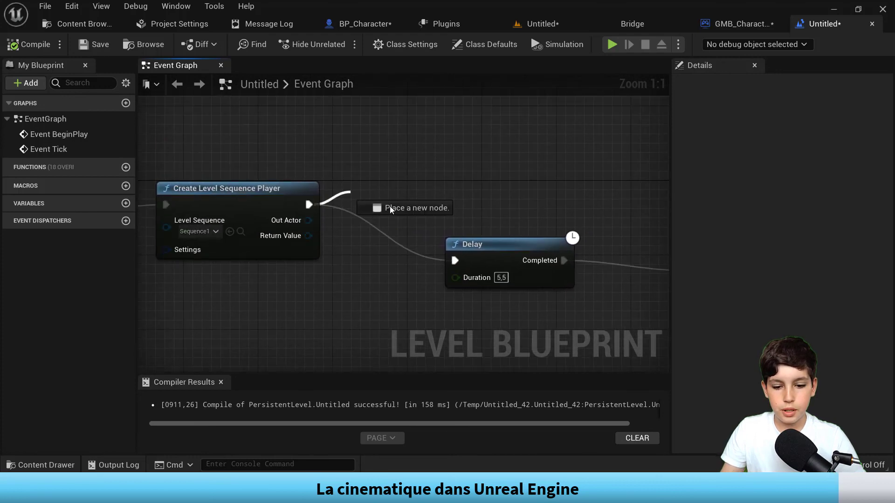
drag(390, 210, 391, 210)
text(play)
key(Return)
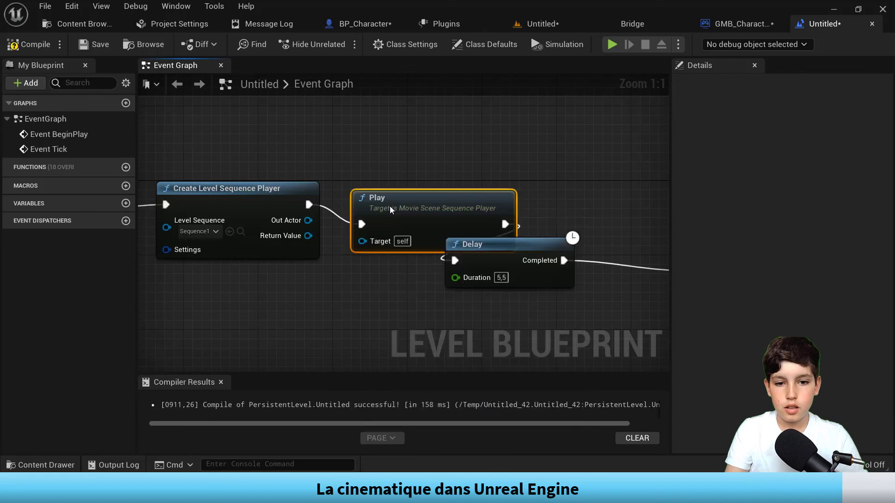
drag(524, 254, 619, 228)
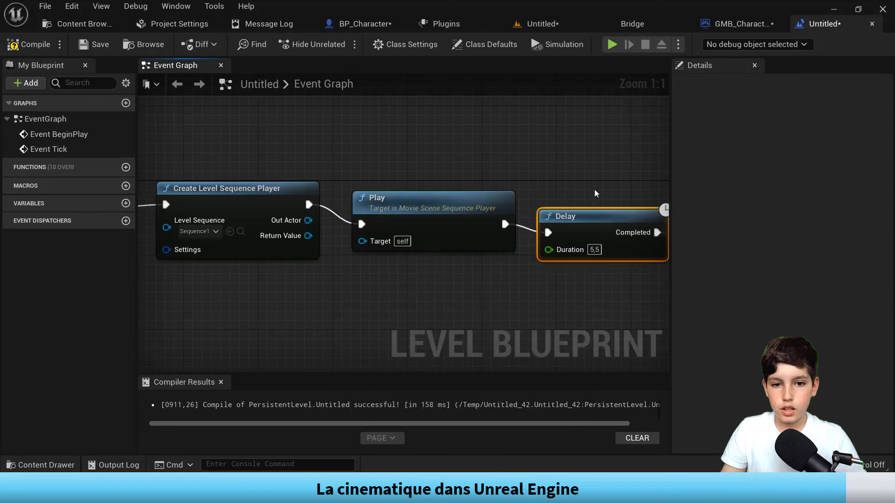
- Compile the blueprint and connect Create Level Sequence Player's Return Value to the Play node's Target
right_drag(595, 193, 554, 144)
click(23, 44)
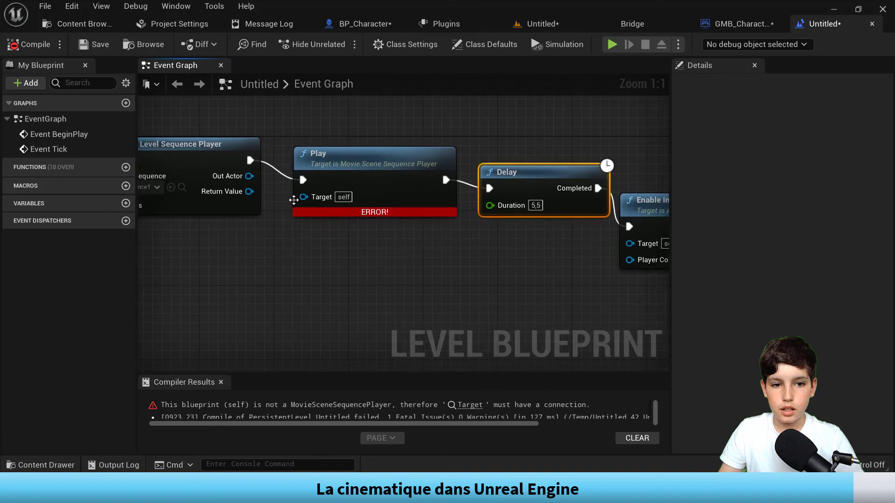
mouse_move(293, 200)
mouse_down()
mouse_move(266, 177)
mouse_move(300, 218)
mouse_move(256, 184)
mouse_move(283, 206)
mouse_move(300, 206)
mouse_up()
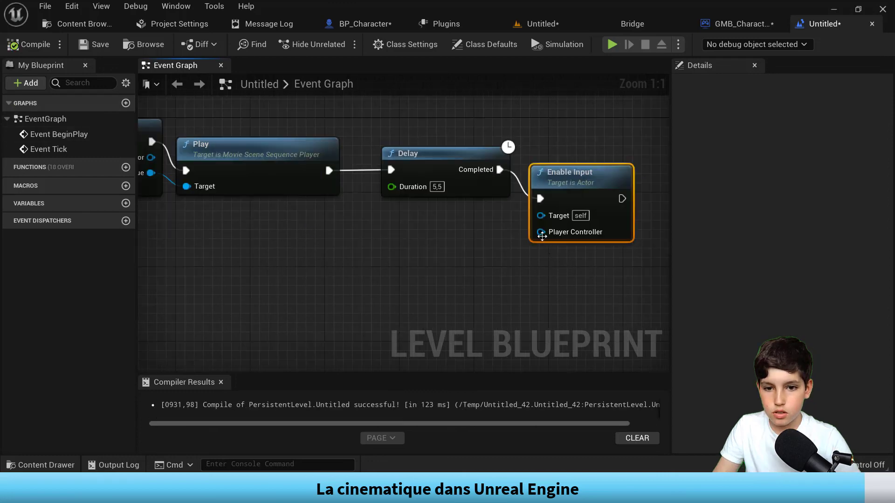
- Feed Enable Input's Target from a new Get Player Pawn node placed below the Delay node
drag(539, 231, 396, 219)
text(pl)
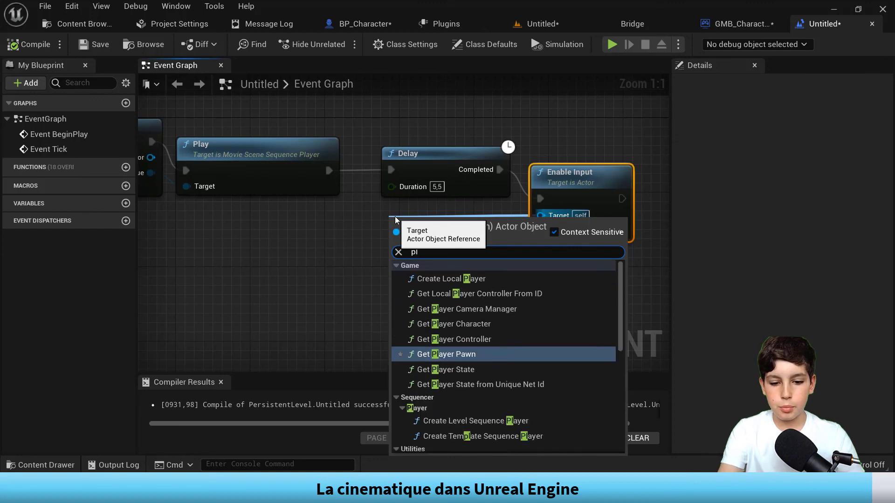
text(ay p)
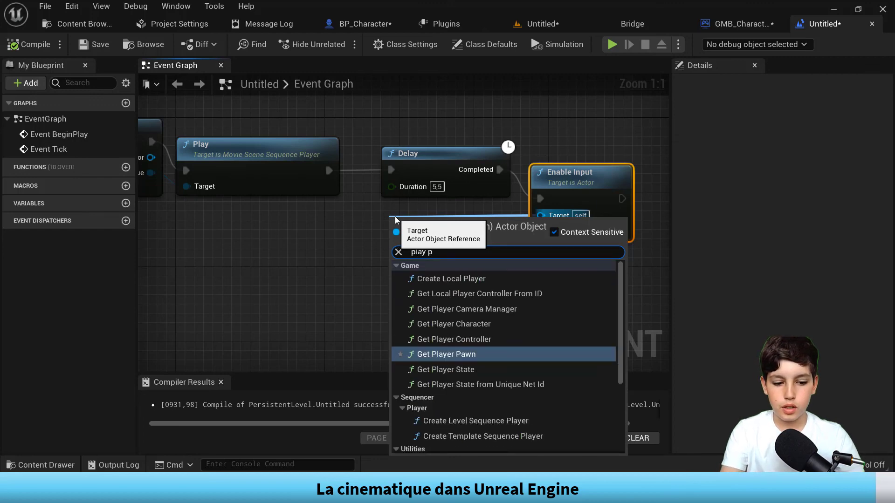
text(awn)
key(Return)
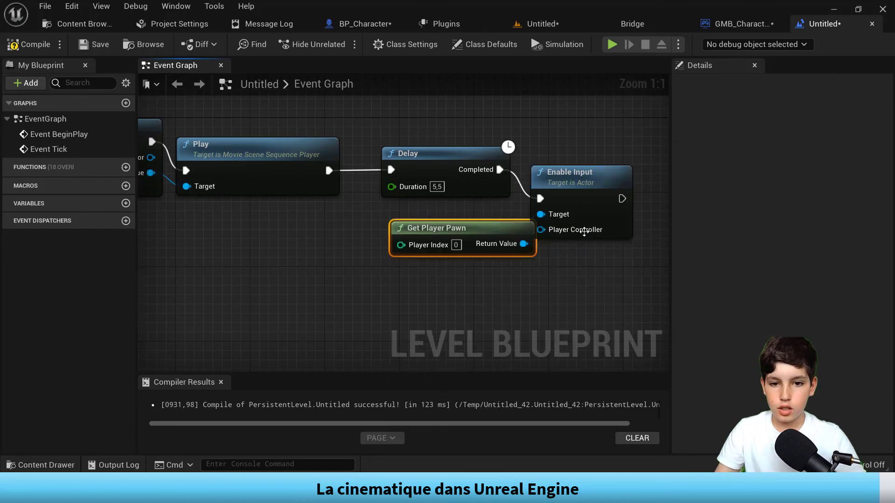
- Feed Enable Input's Player Controller from a Get Player Controller node placed below Get Player Pawn, and compile the blueprint
drag(543, 229, 465, 336)
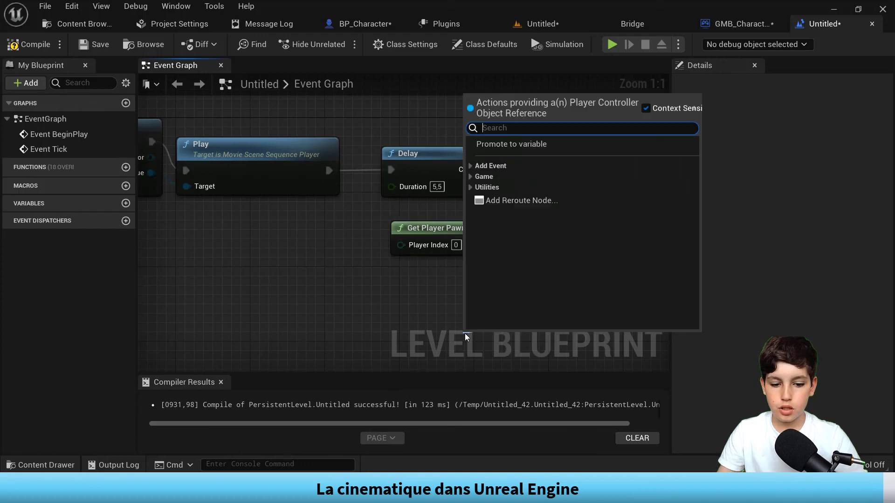
text(get)
key(Return)
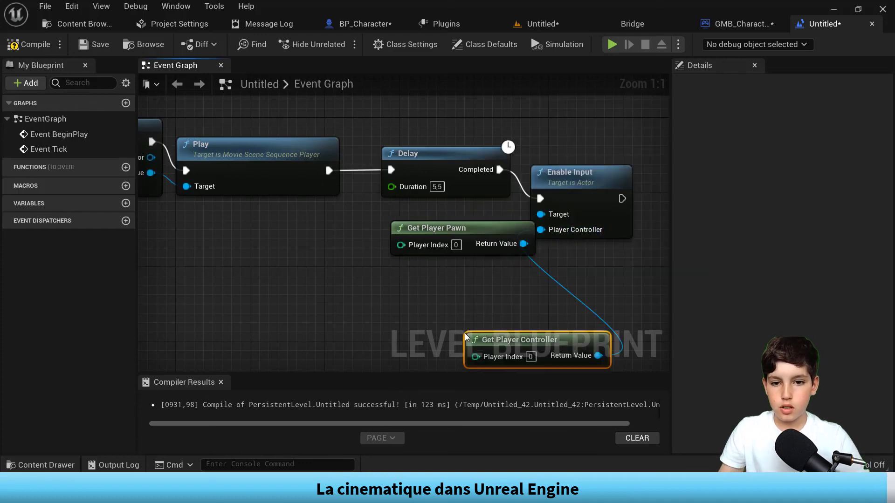
click(28, 44)
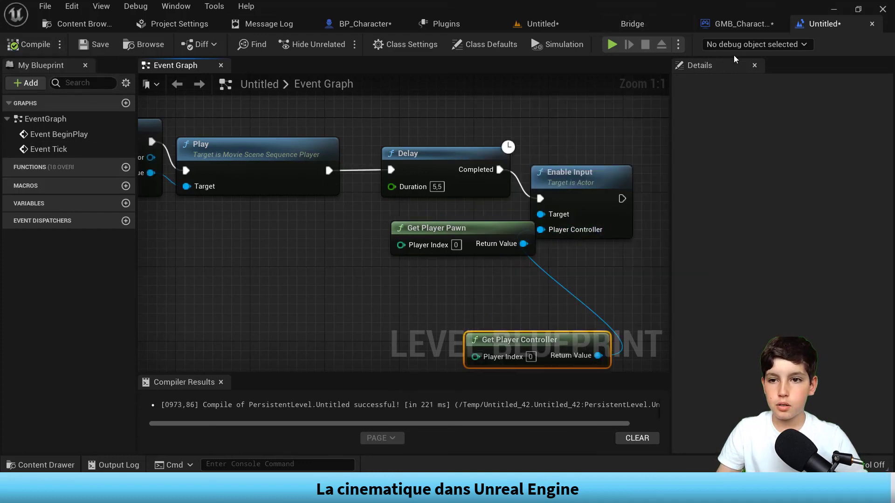
- Play the level in the editor to test the opening cinematic and player movement, and end the play session
click(525, 23)
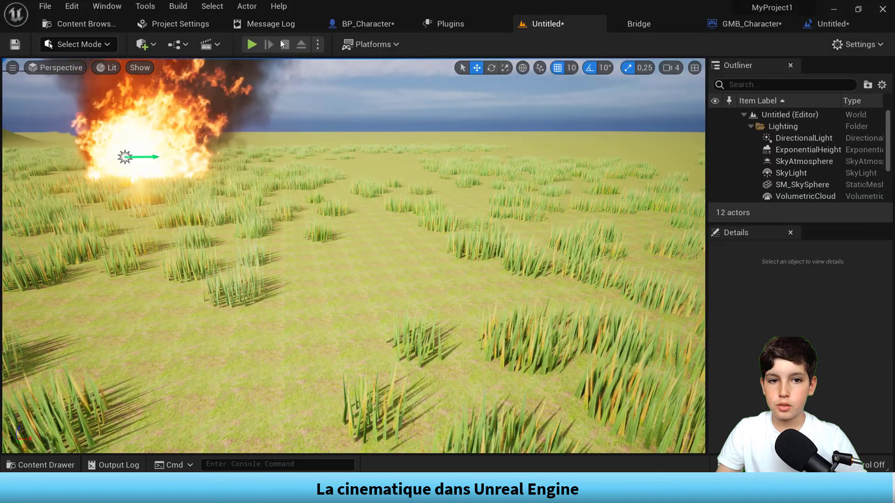
click(256, 45)
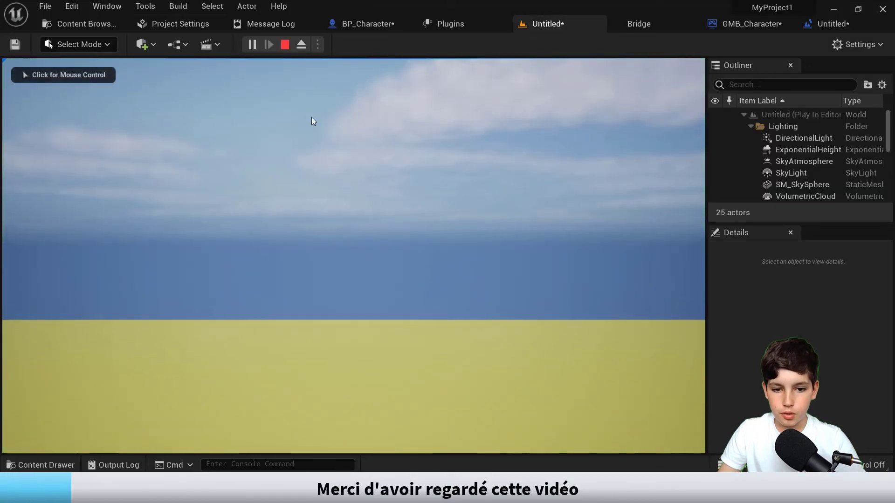
key(s)
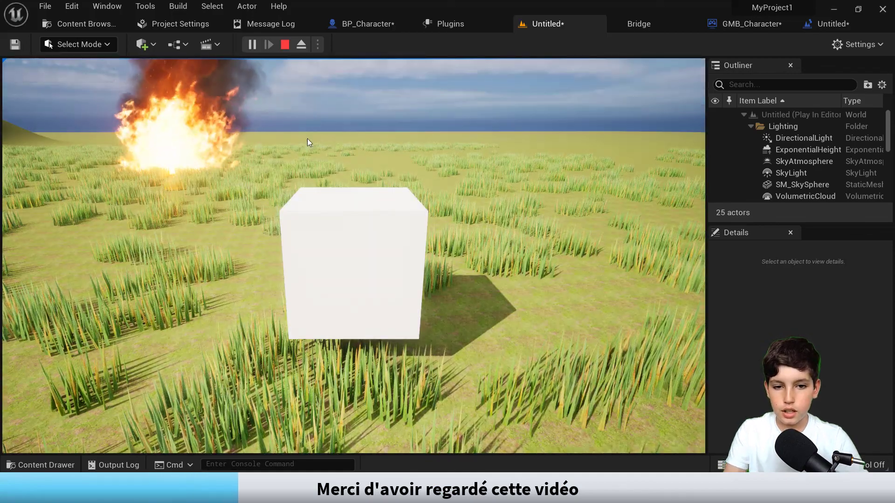
click(307, 139)
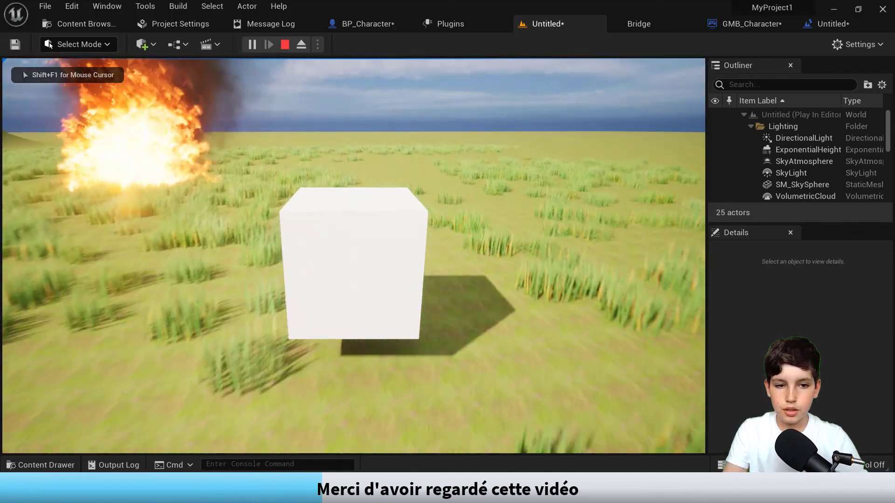
key(Escape)
right_drag(355, 256, 488, 309)
key(s)
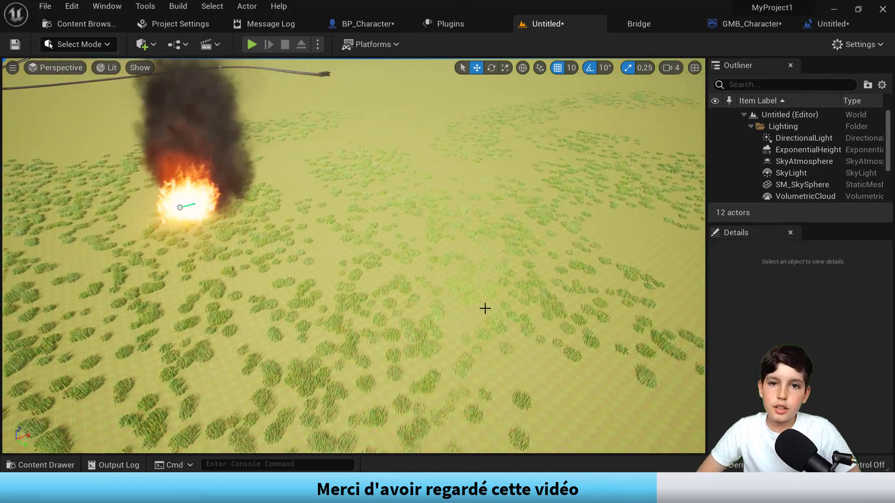